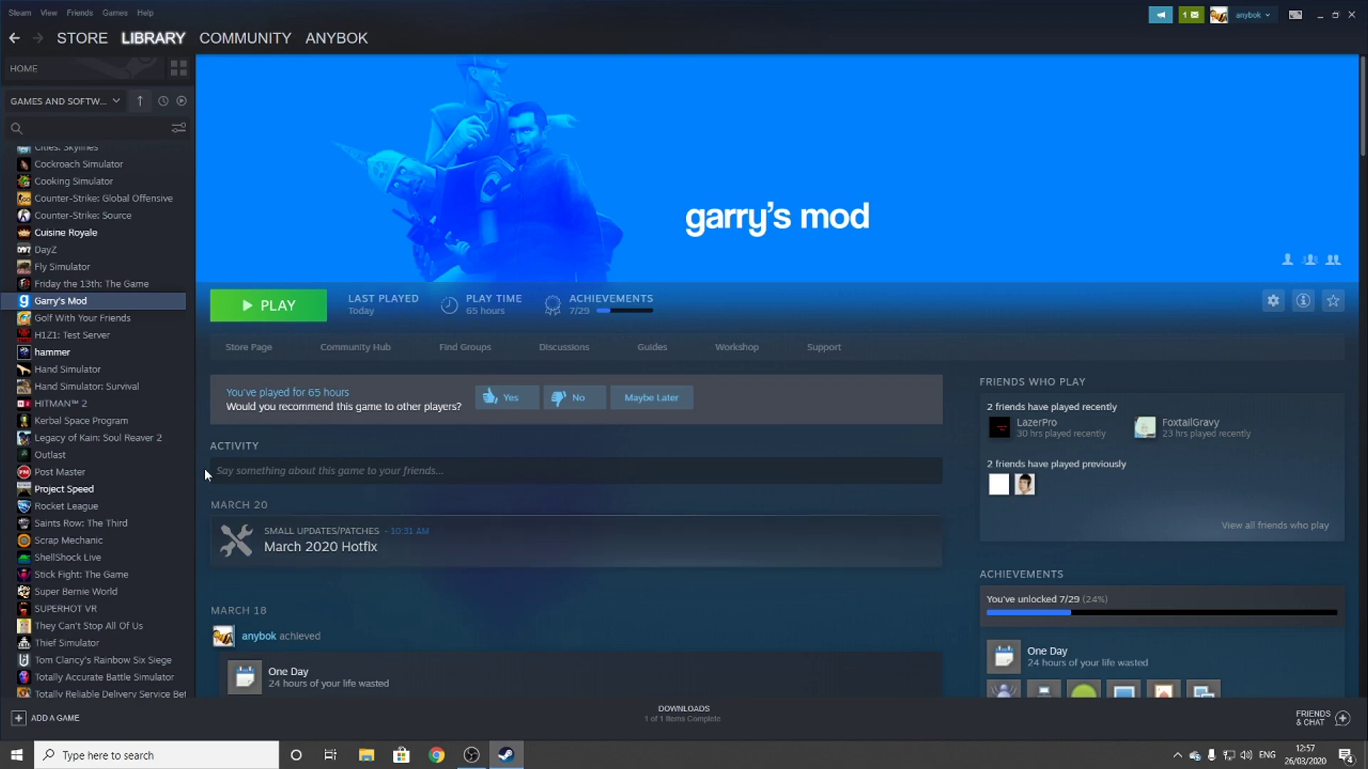
pyautogui.click(50, 232)
pyautogui.click(45, 218)
pyautogui.click(44, 250)
pyautogui.click(45, 266)
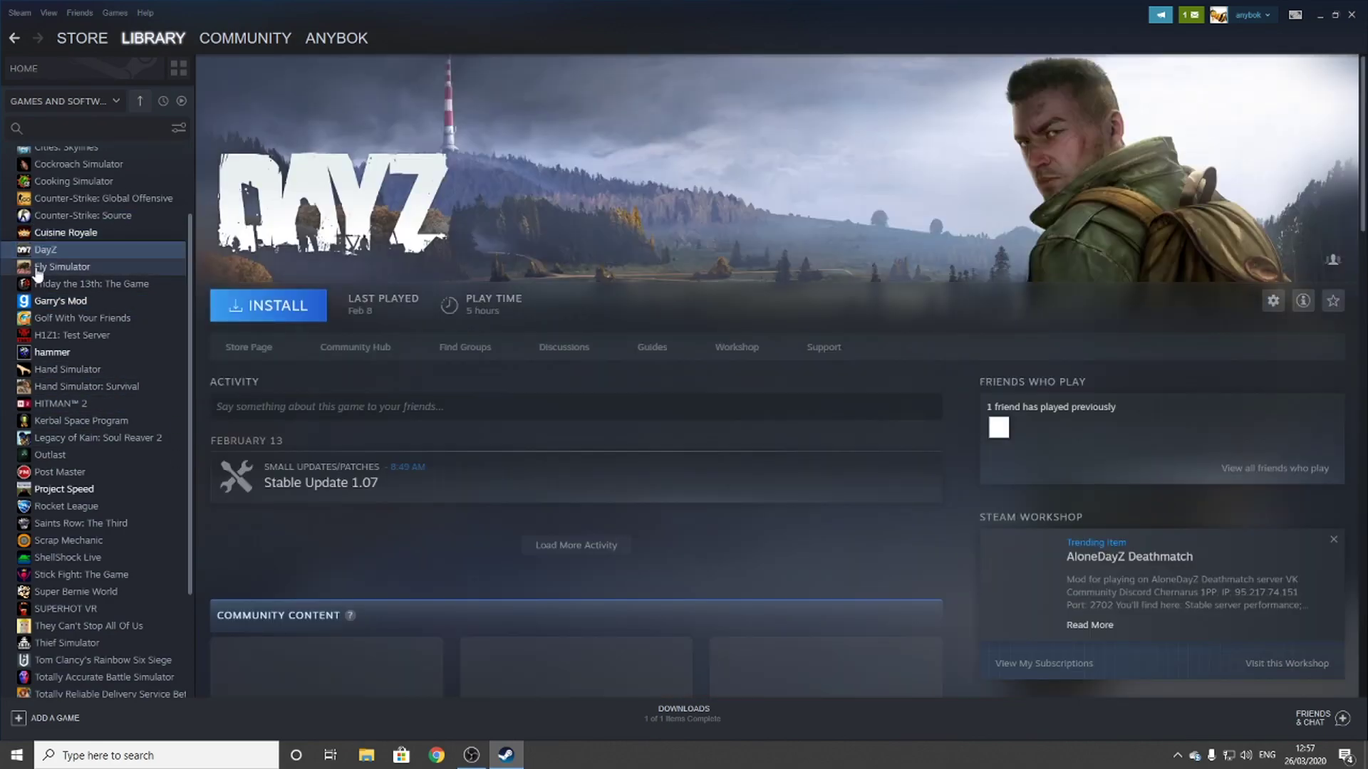
pyautogui.click(45, 283)
# - Open the installation folder of Garry's Mod from the local files section of its properties
pyautogui.click(44, 303)
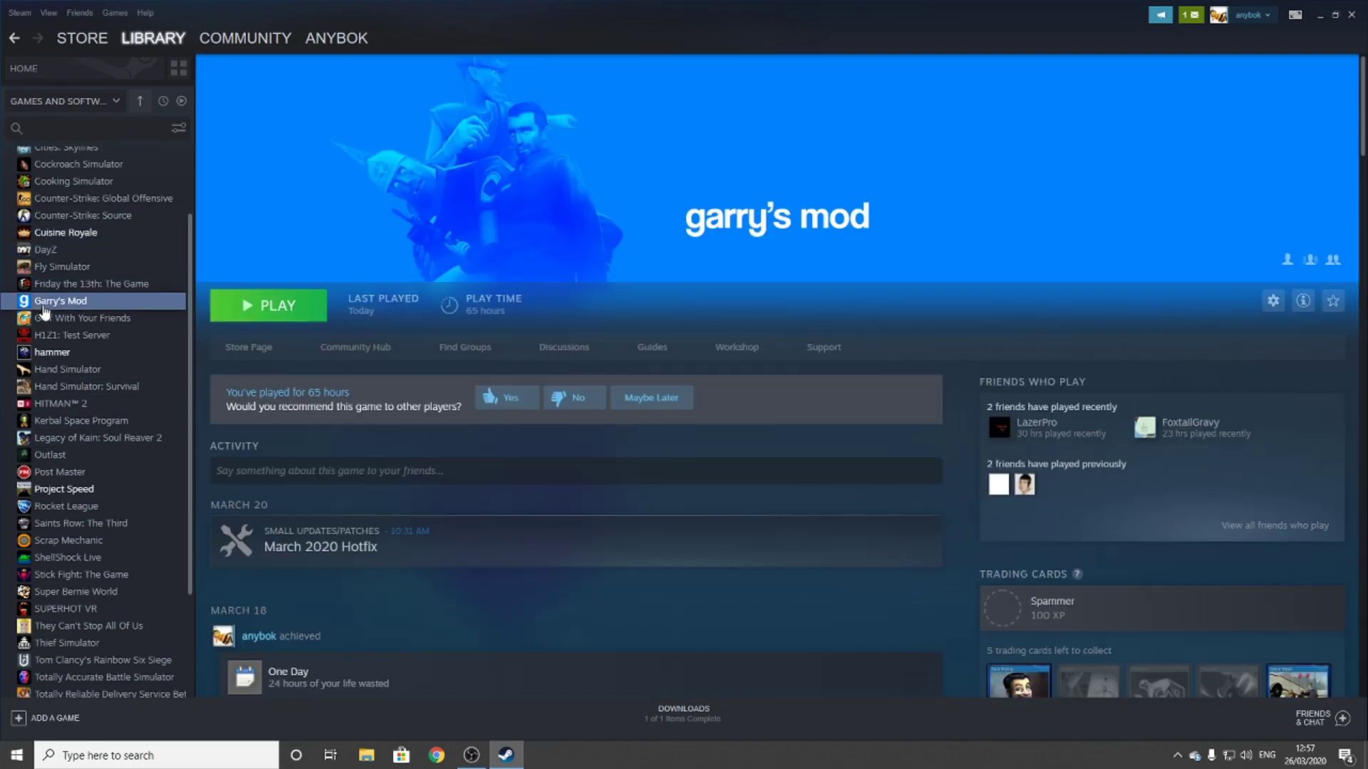
pyautogui.rightClick(99, 308)
pyautogui.click(164, 398)
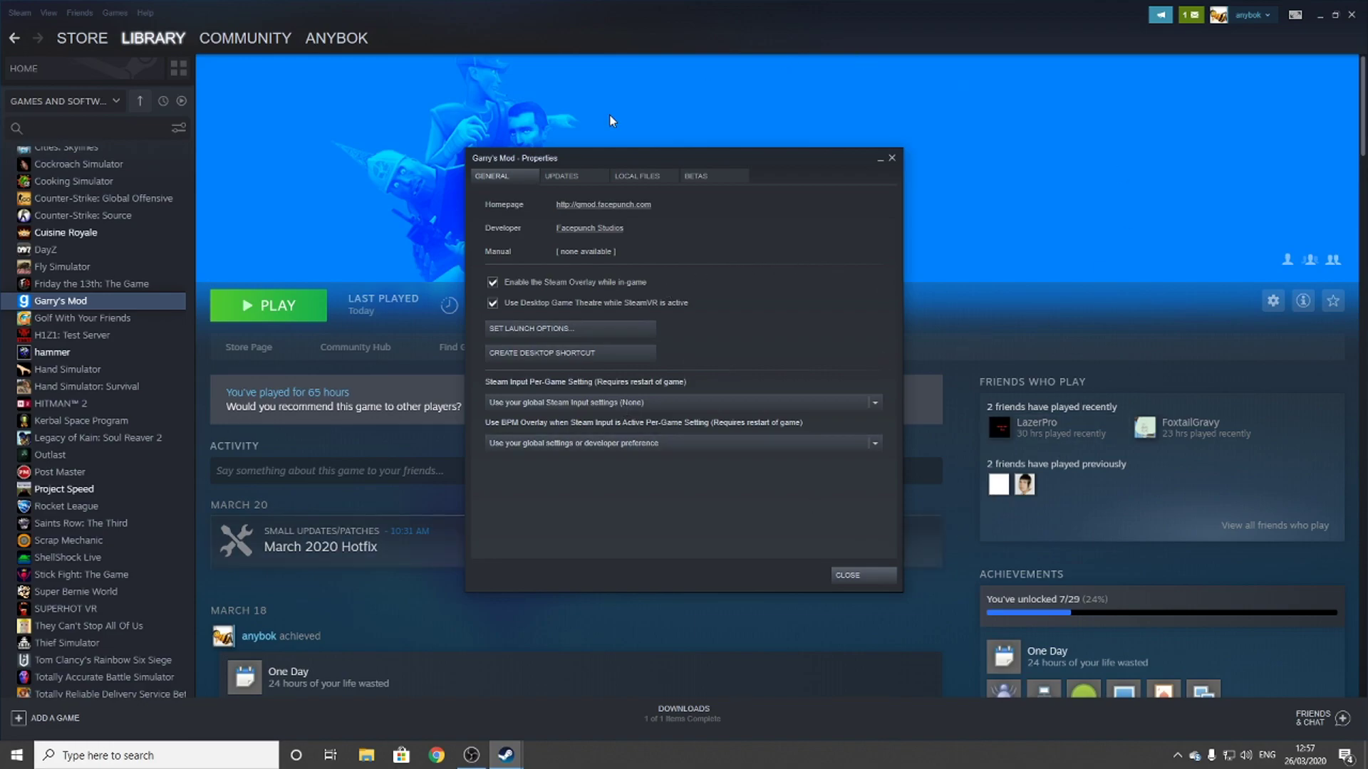
pyautogui.click(637, 178)
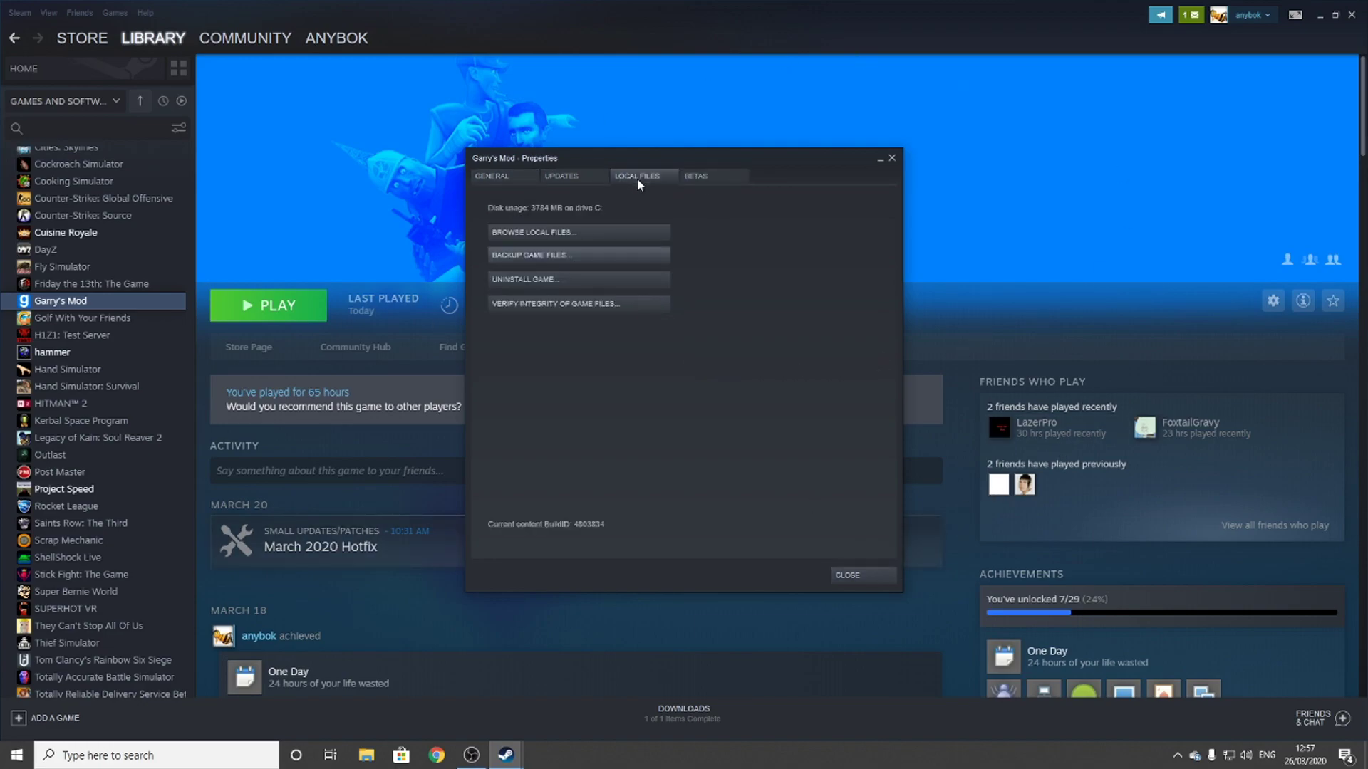
pyautogui.click(622, 228)
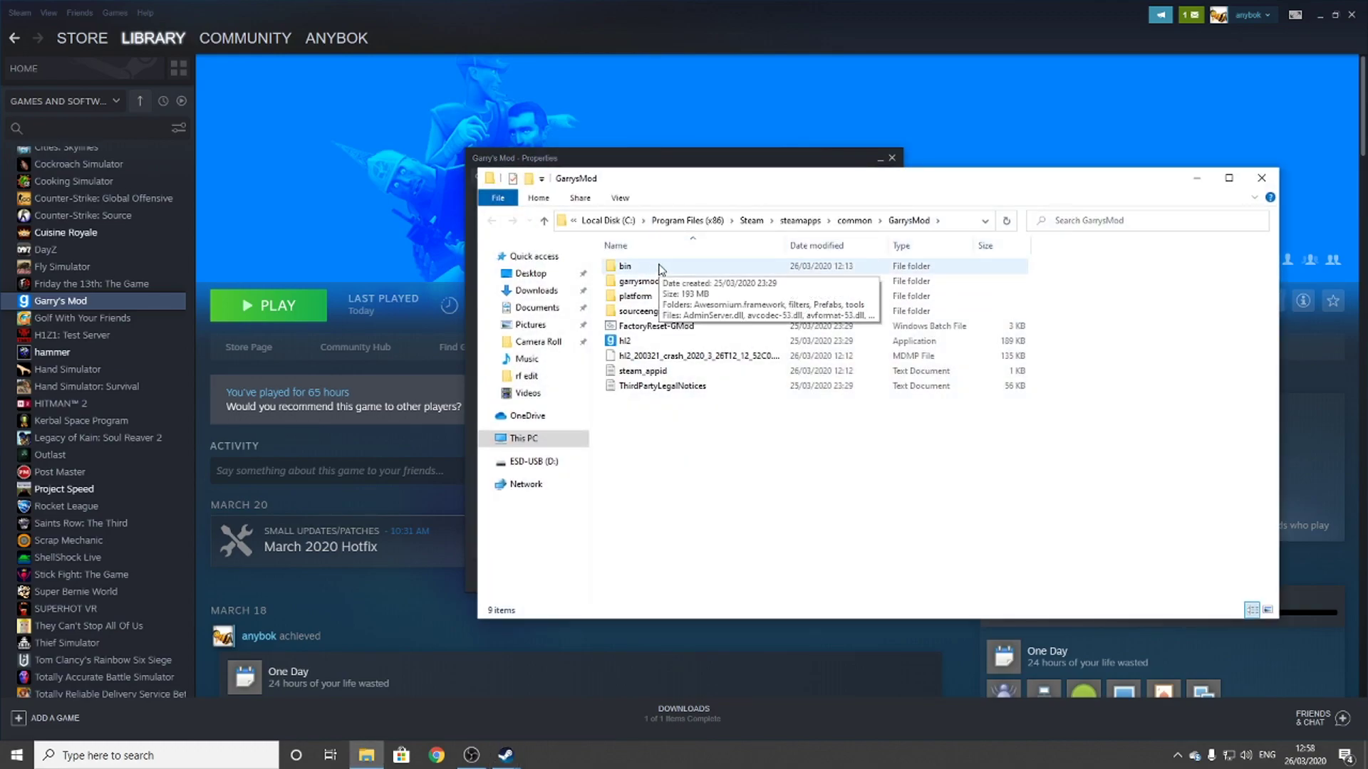
# - Open the bin folder of Garry's Mod and look through it for the hammer application
pyautogui.doubleClick(660, 270)
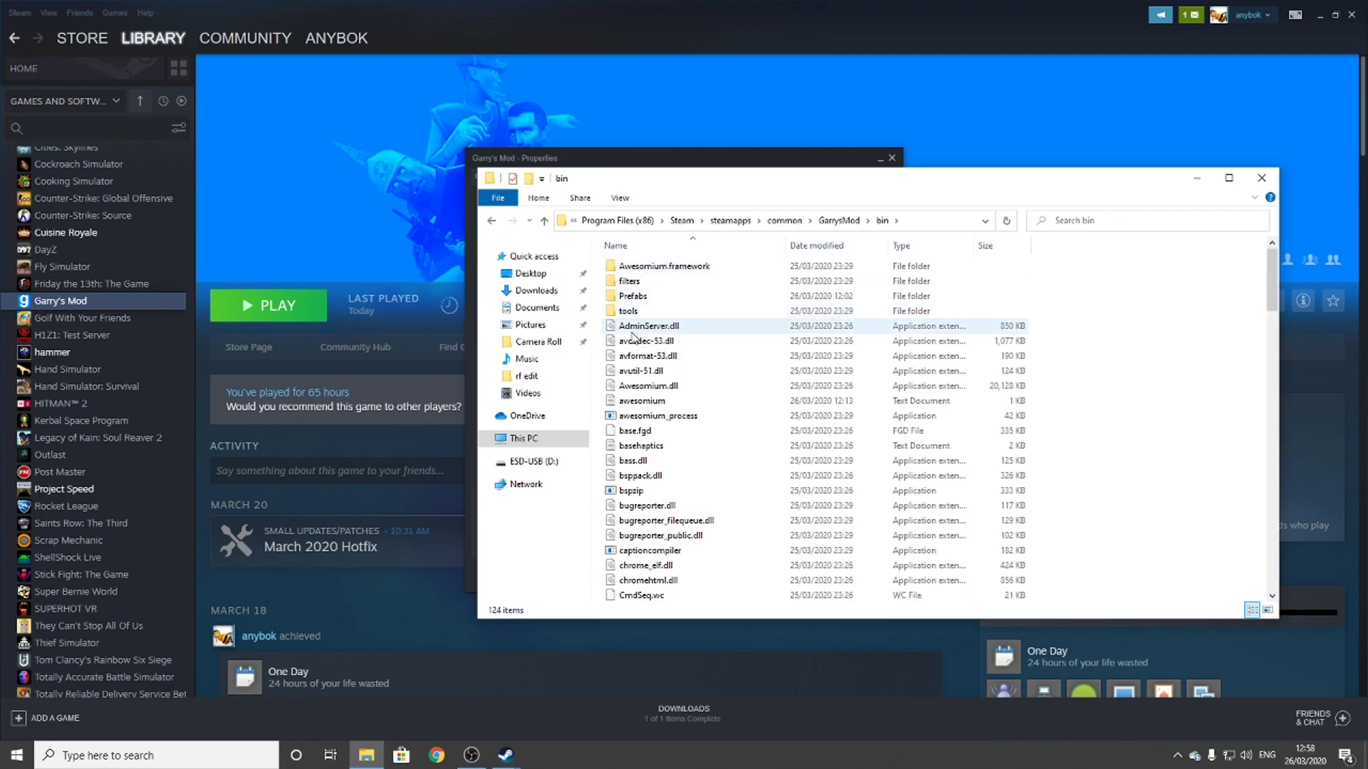
pyautogui.scroll(-3, 613, 442)
pyautogui.moveTo(607, 466)
pyautogui.scroll(-7, 609, 467)
pyautogui.scroll(-1, 648, 462)
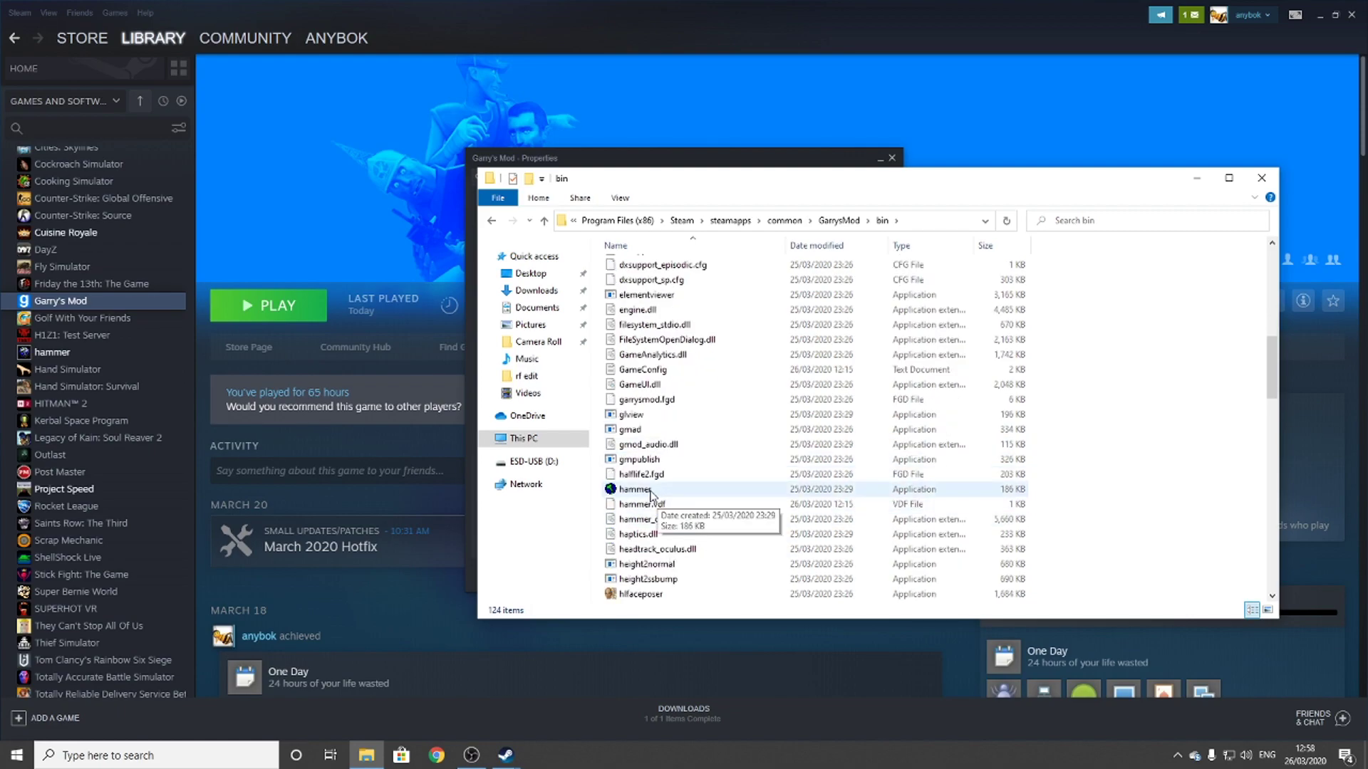
# - Find the hammer entry in the Steam game library and view its page
pyautogui.scroll(-4, 170, 560)
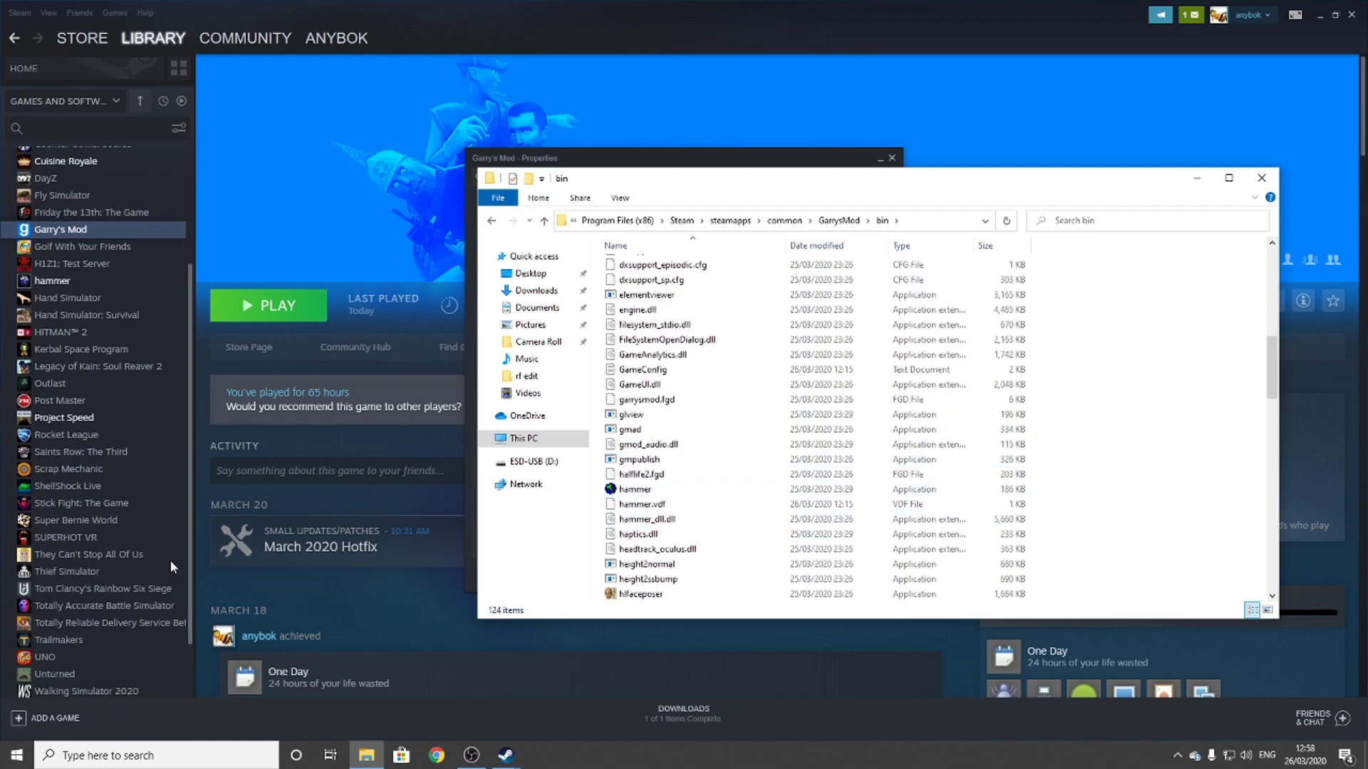
pyautogui.scroll(6, 114, 639)
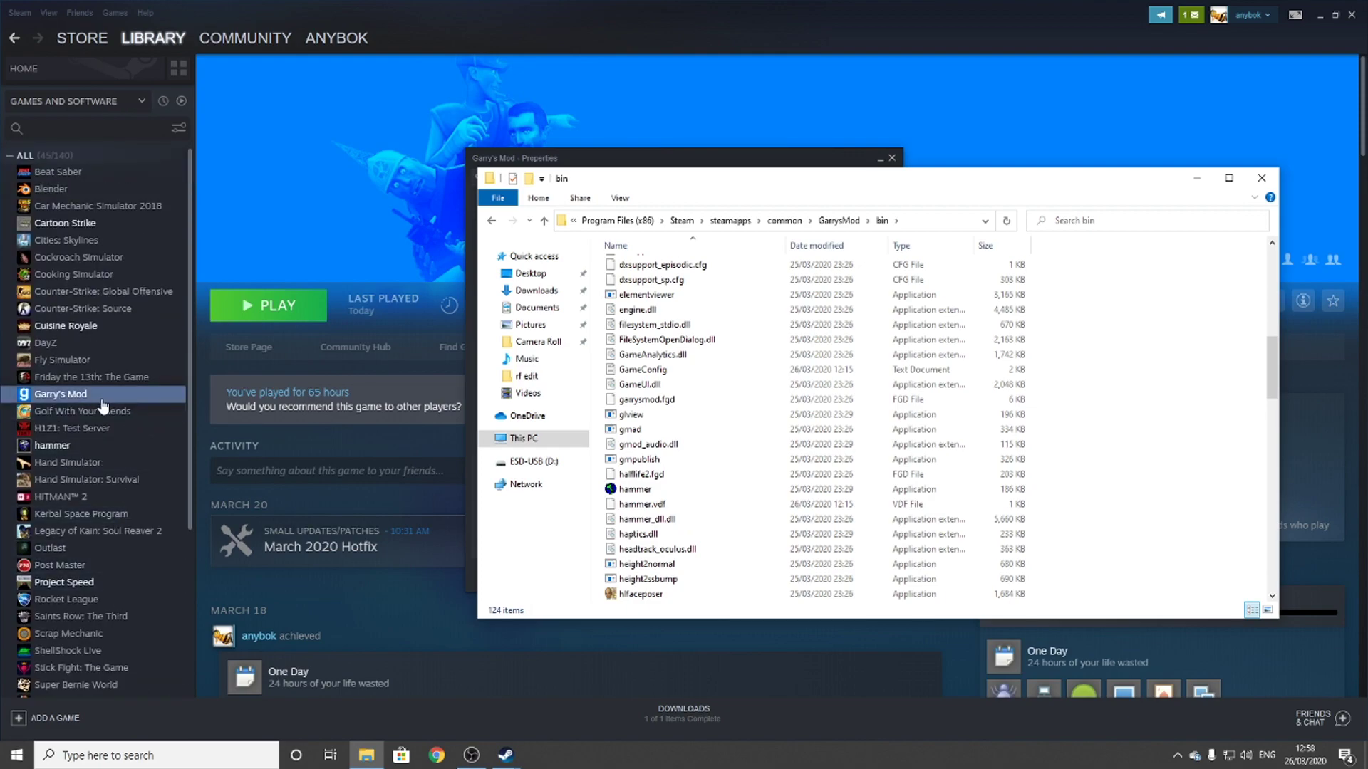
pyautogui.scroll(-2, 58, 456)
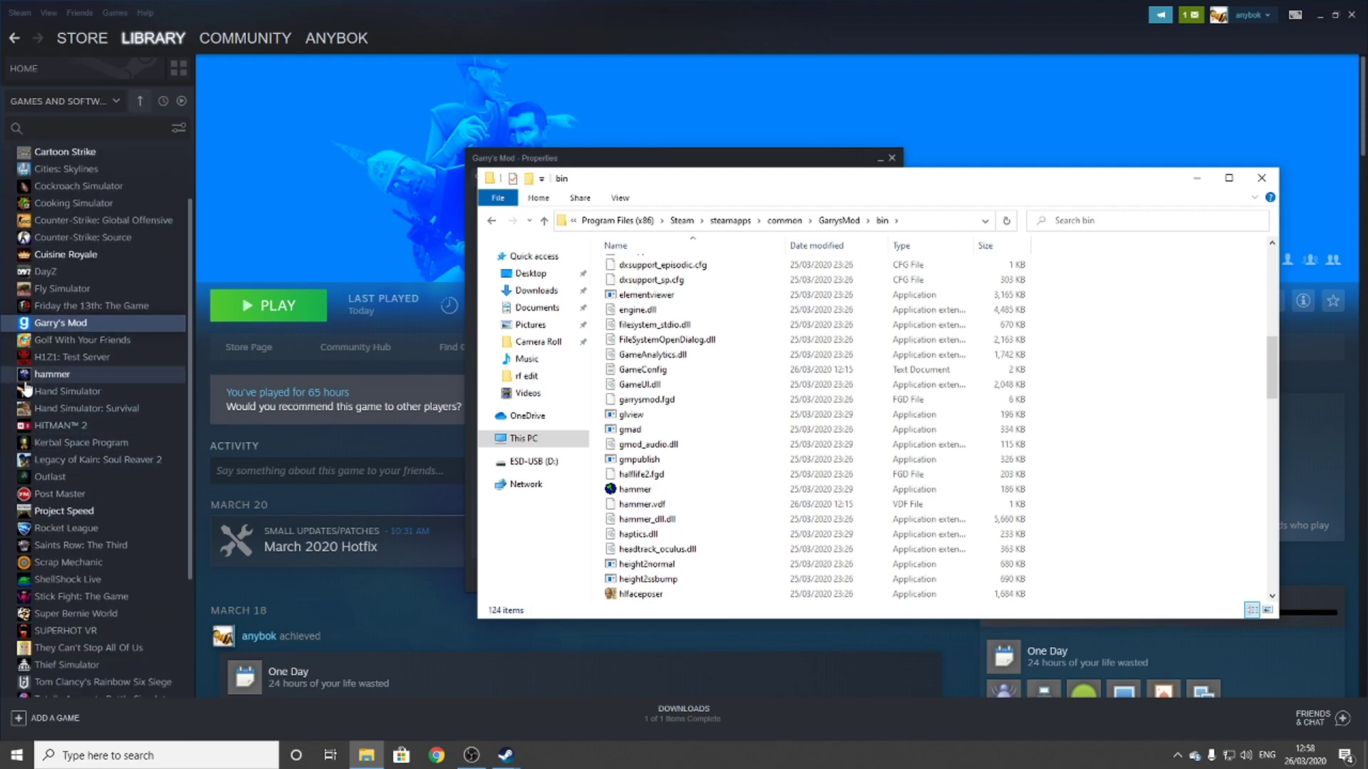
pyautogui.click(25, 377)
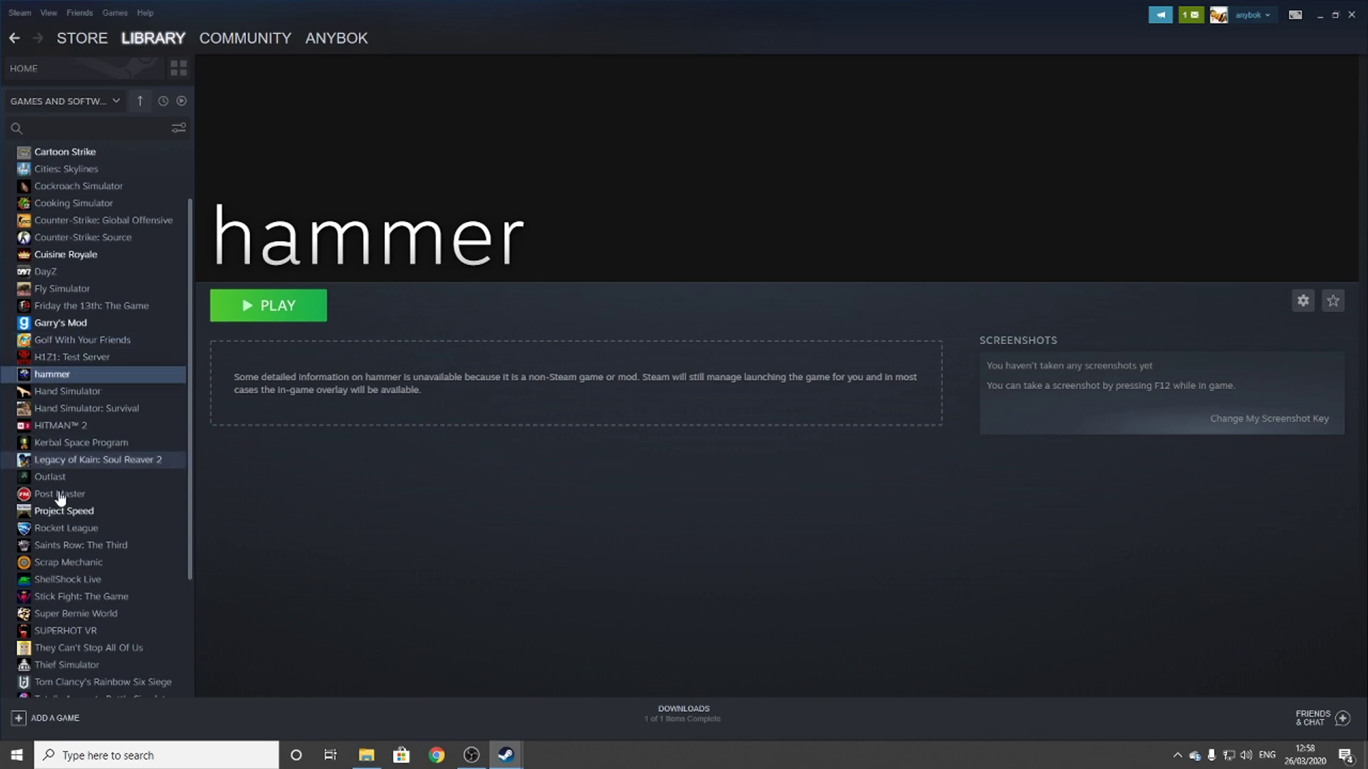
# - Browse the GarrysMod bin folder for the hammer program as a non-Steam game, and close the dialogs without adding it
pyautogui.click(39, 718)
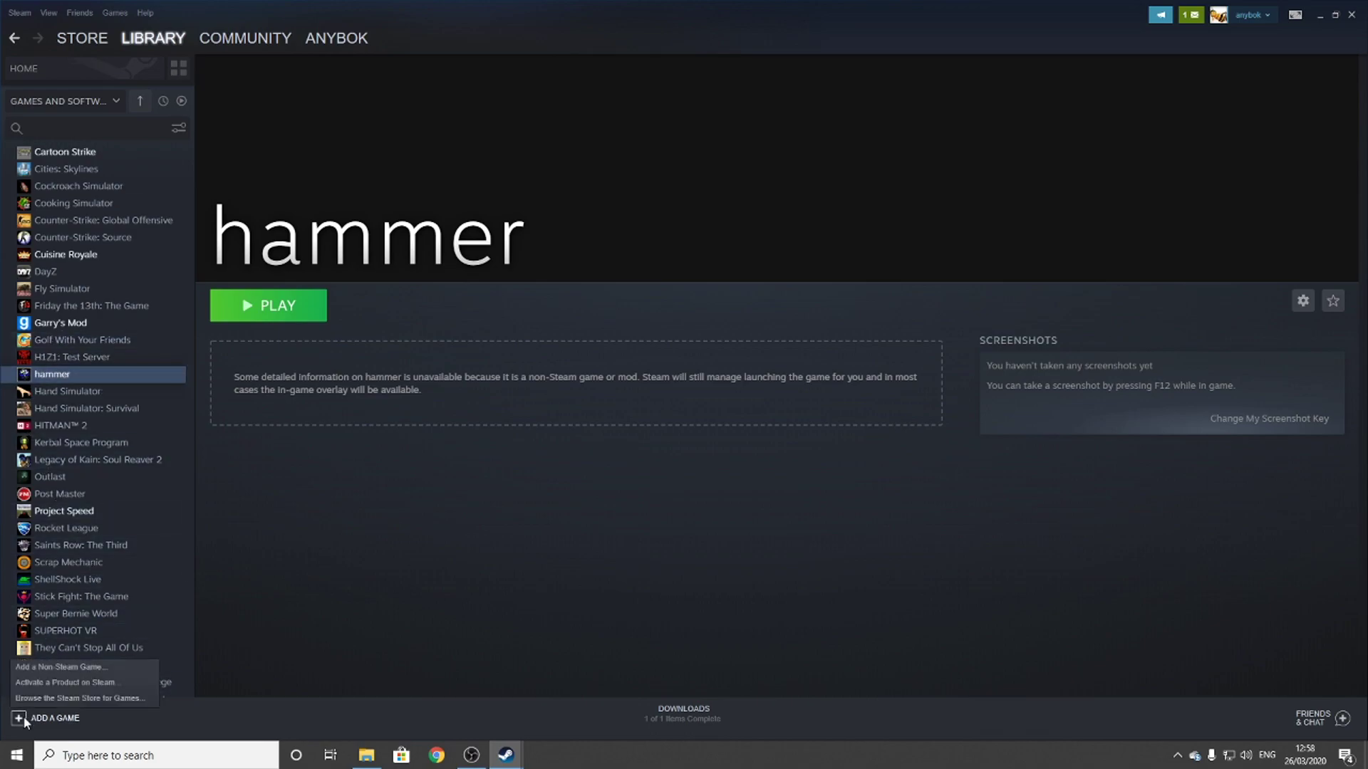
pyautogui.click(43, 669)
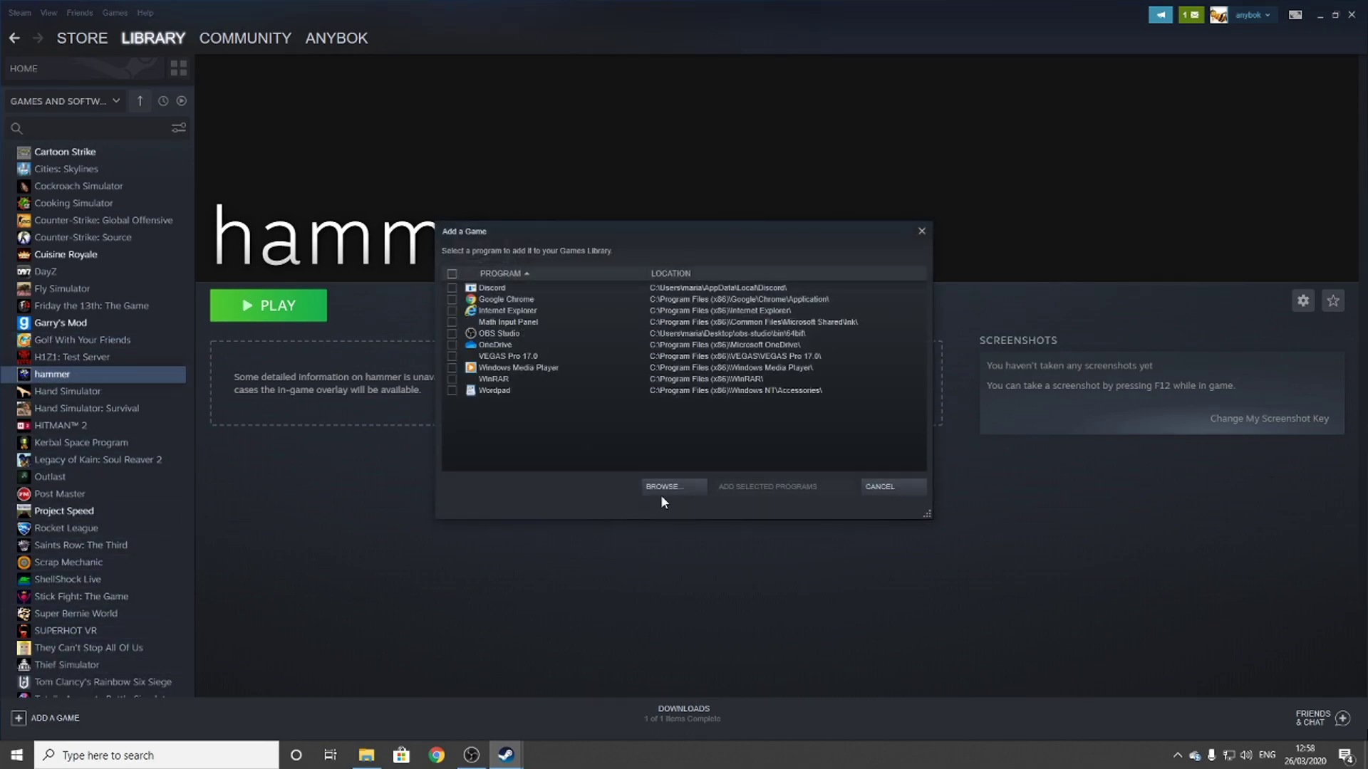
pyautogui.click(679, 489)
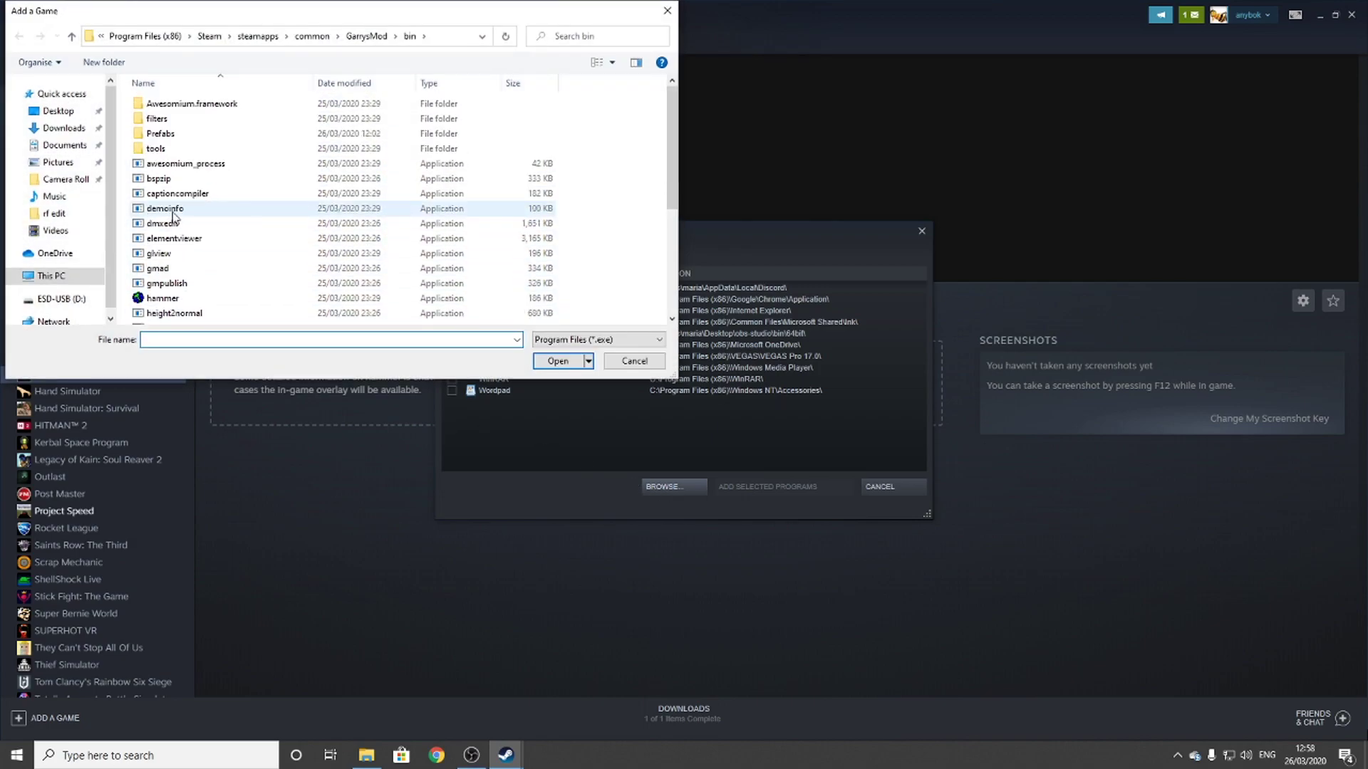
pyautogui.scroll(-4, 177, 155)
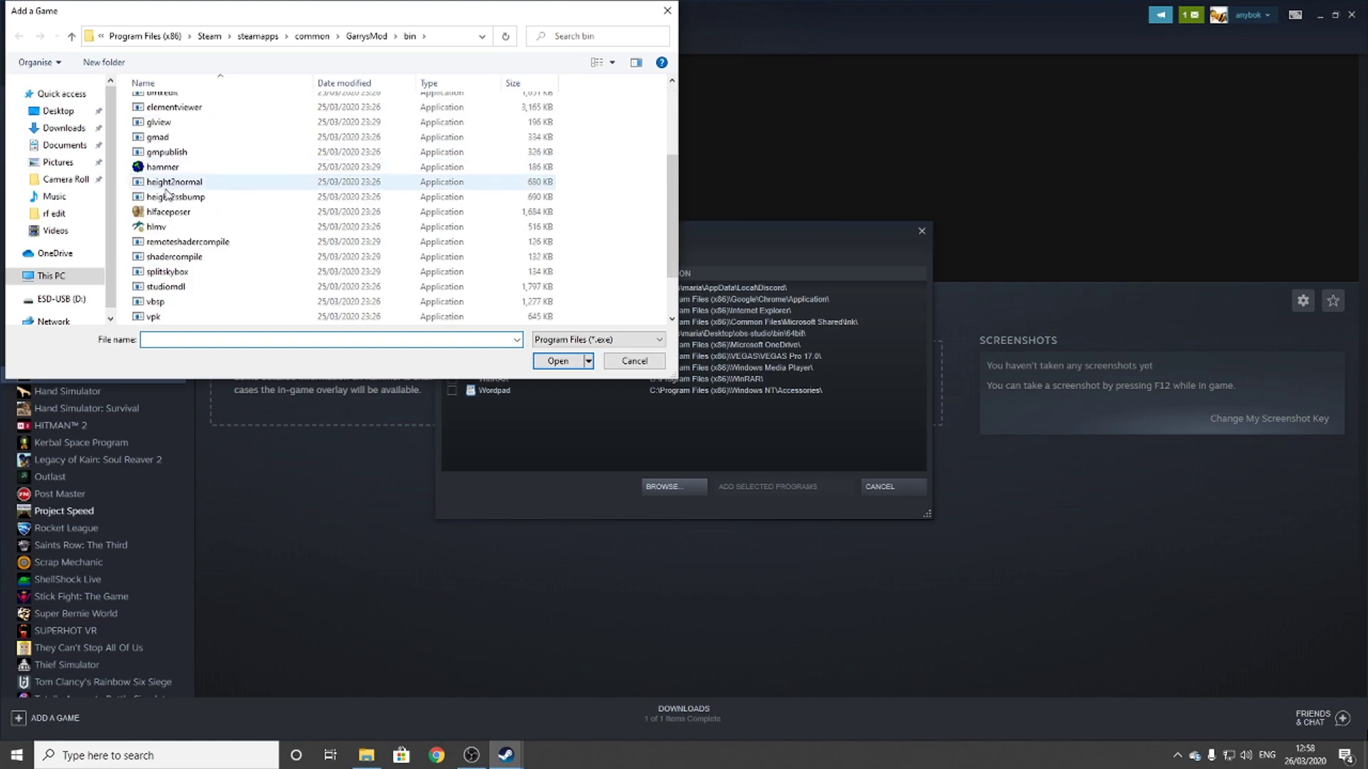
pyautogui.scroll(3, 174, 236)
pyautogui.scroll(-1, 174, 232)
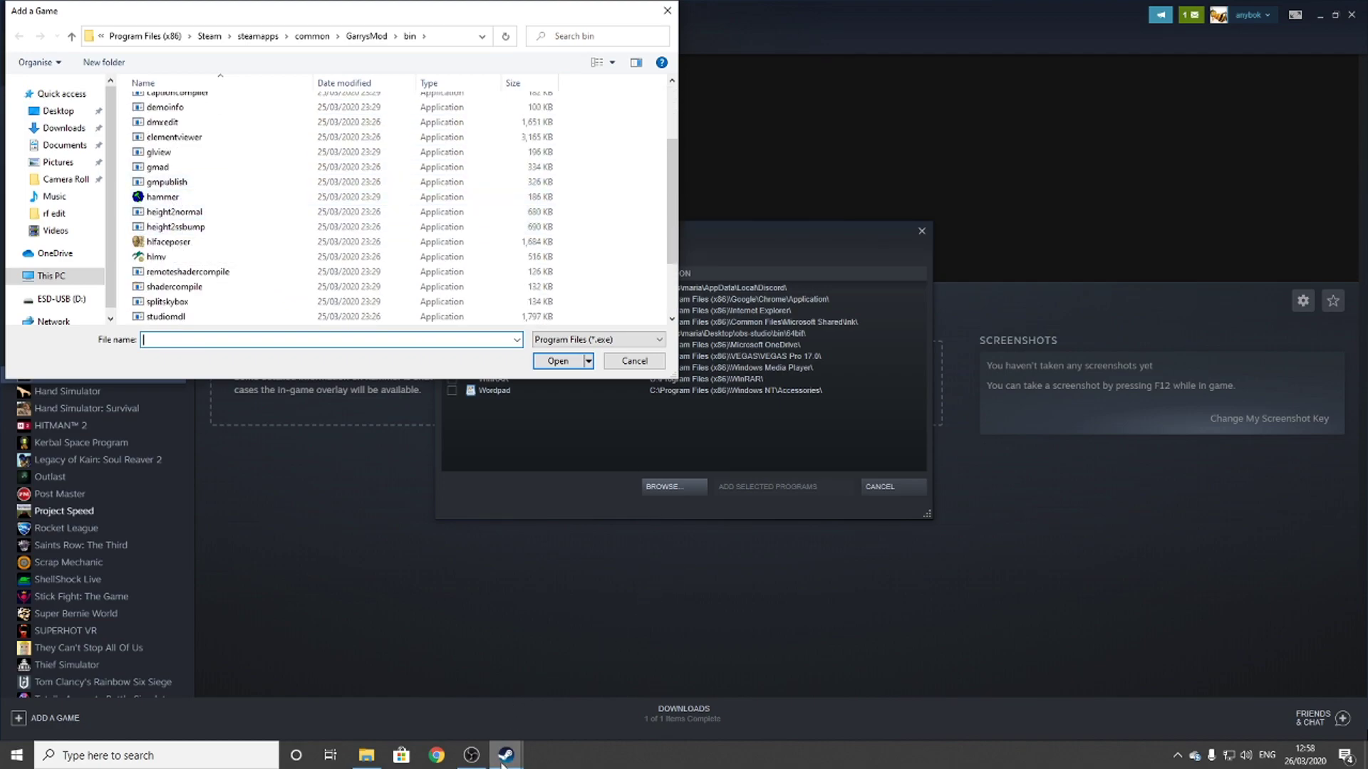
pyautogui.click(503, 761)
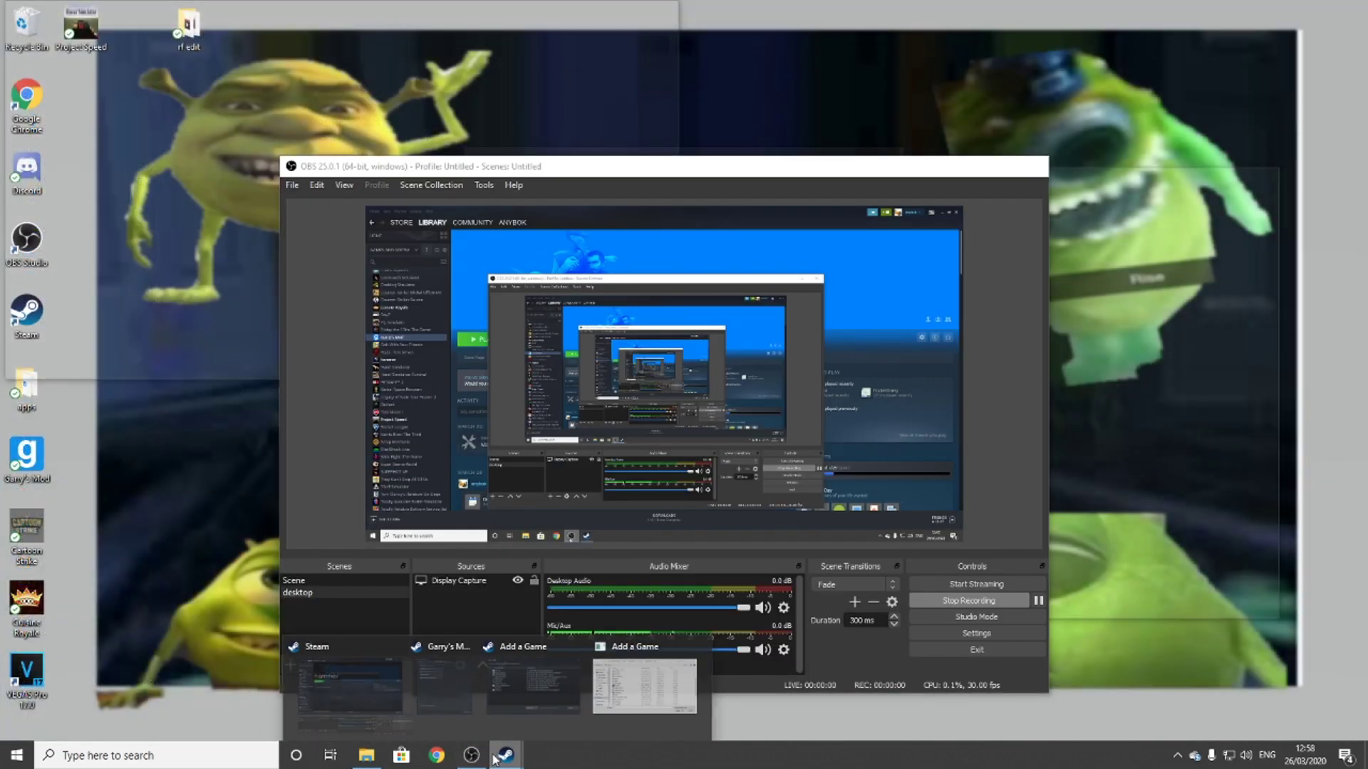
pyautogui.moveTo(491, 693)
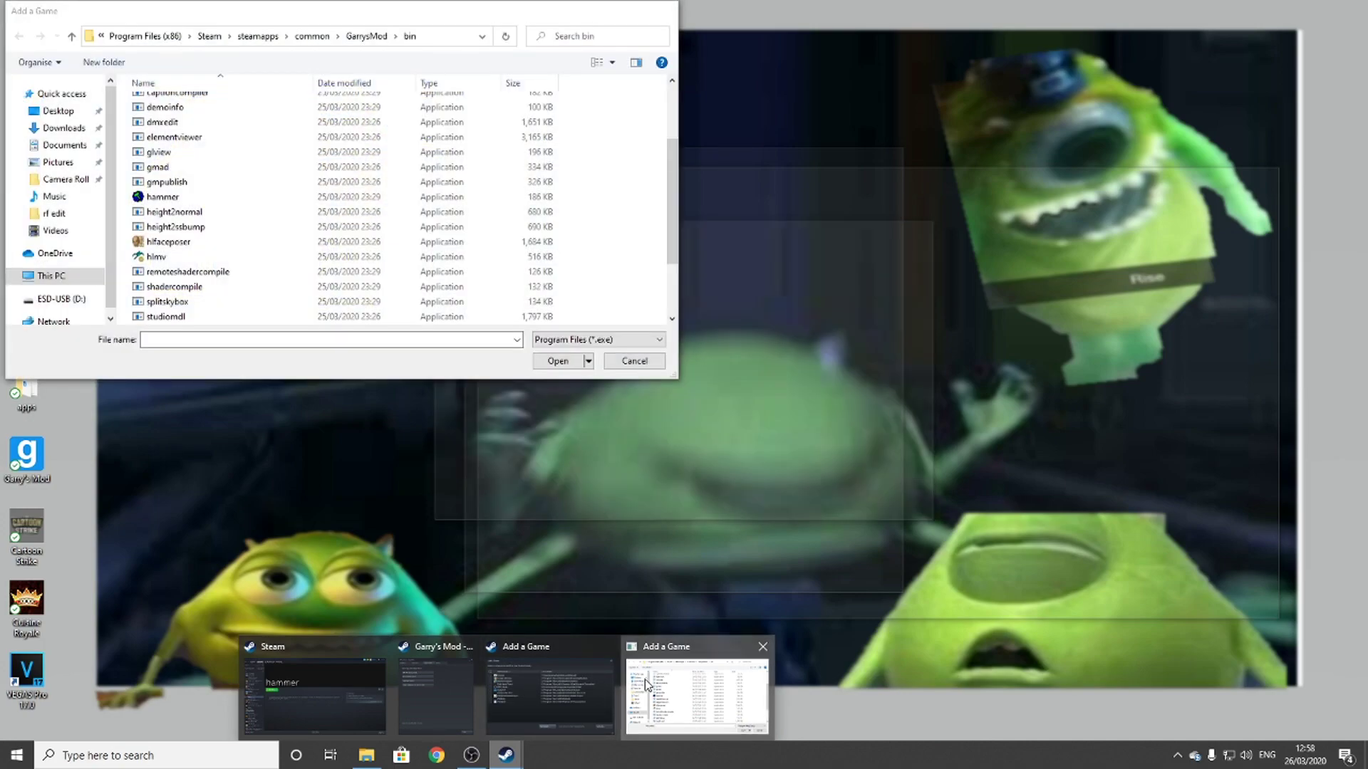
pyautogui.click(647, 684)
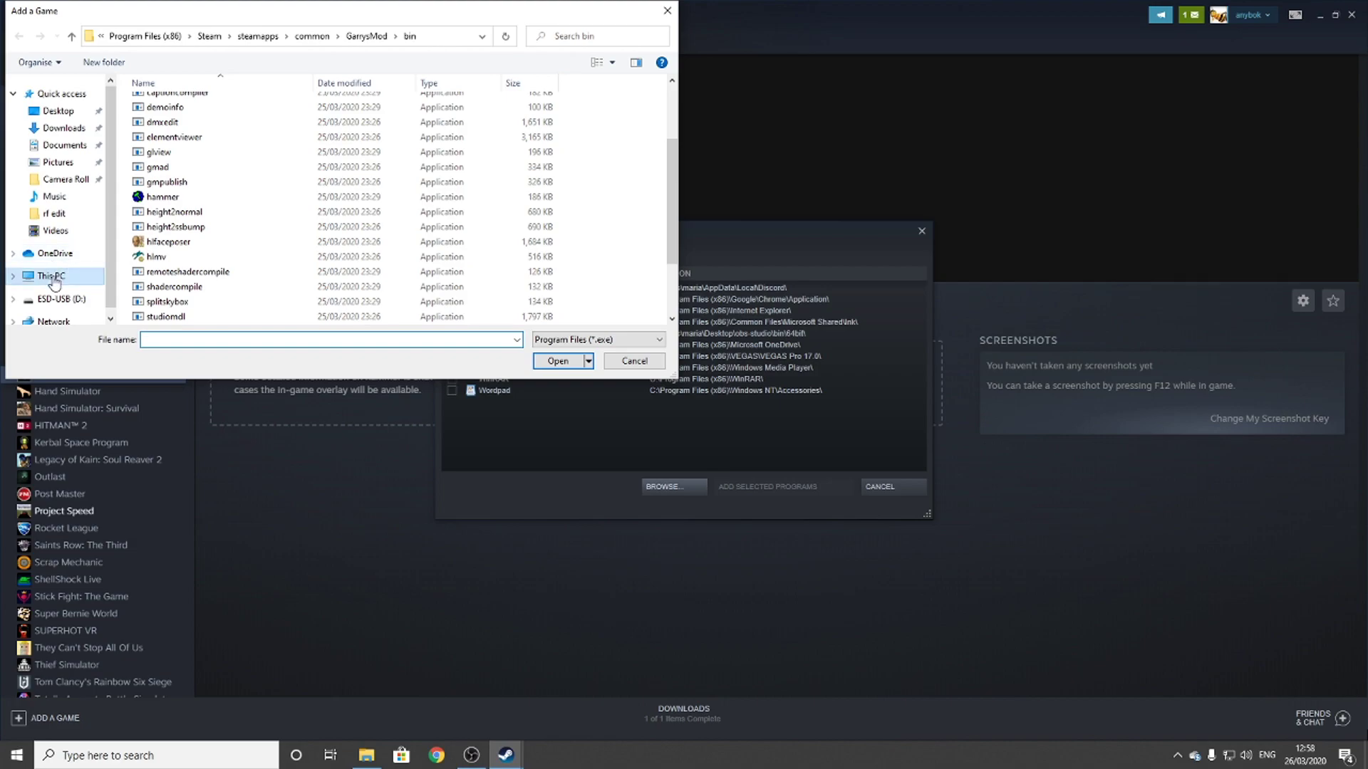
pyautogui.click(667, 11)
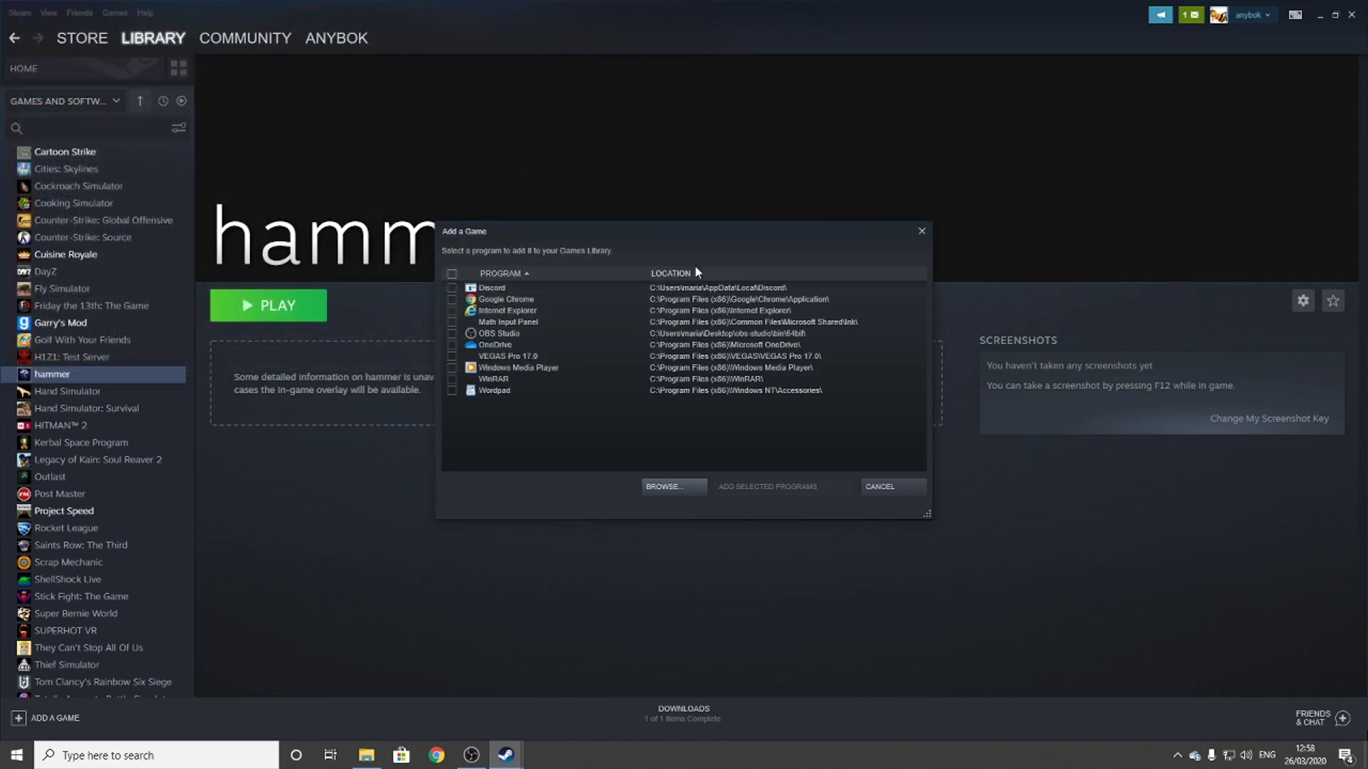
pyautogui.click(922, 230)
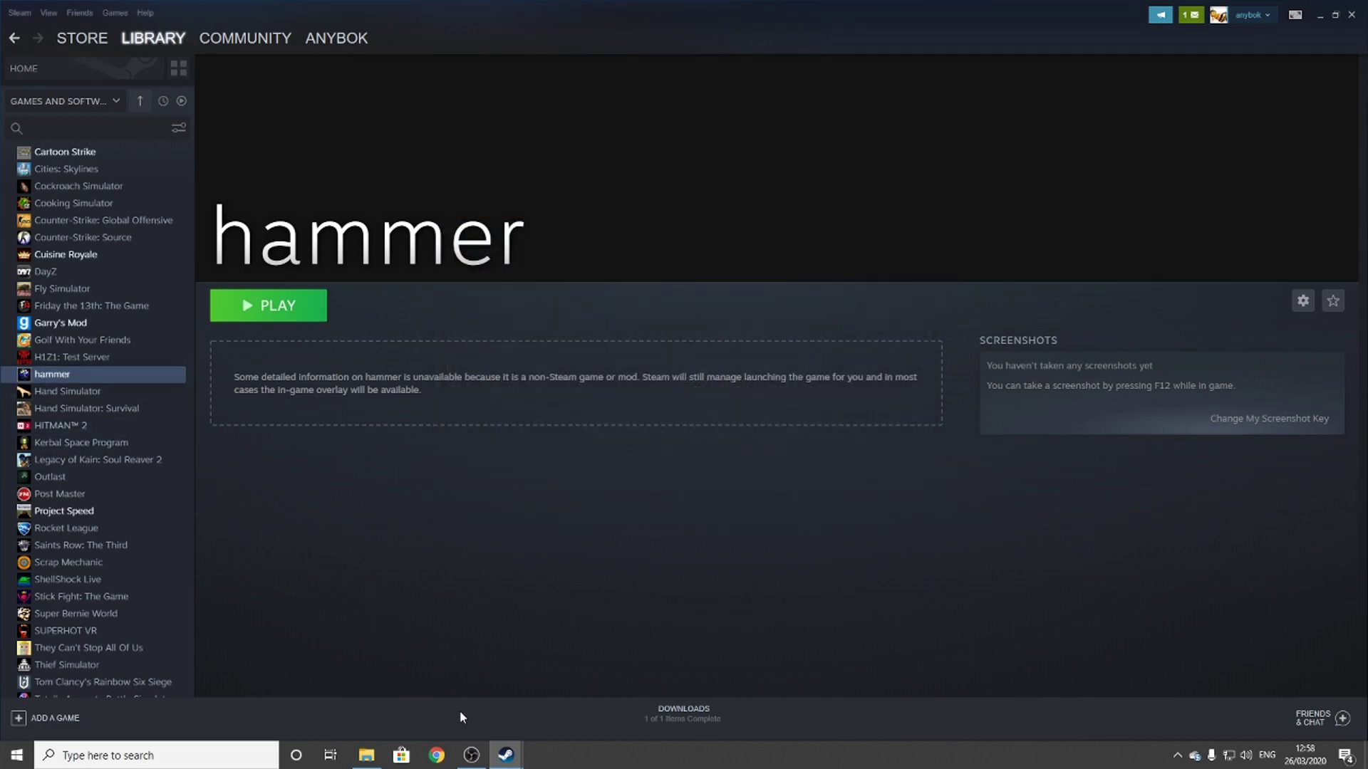
# - Open the Garry's Mod local files folder again and launch the hammer application from its bin folder
pyautogui.click(77, 324)
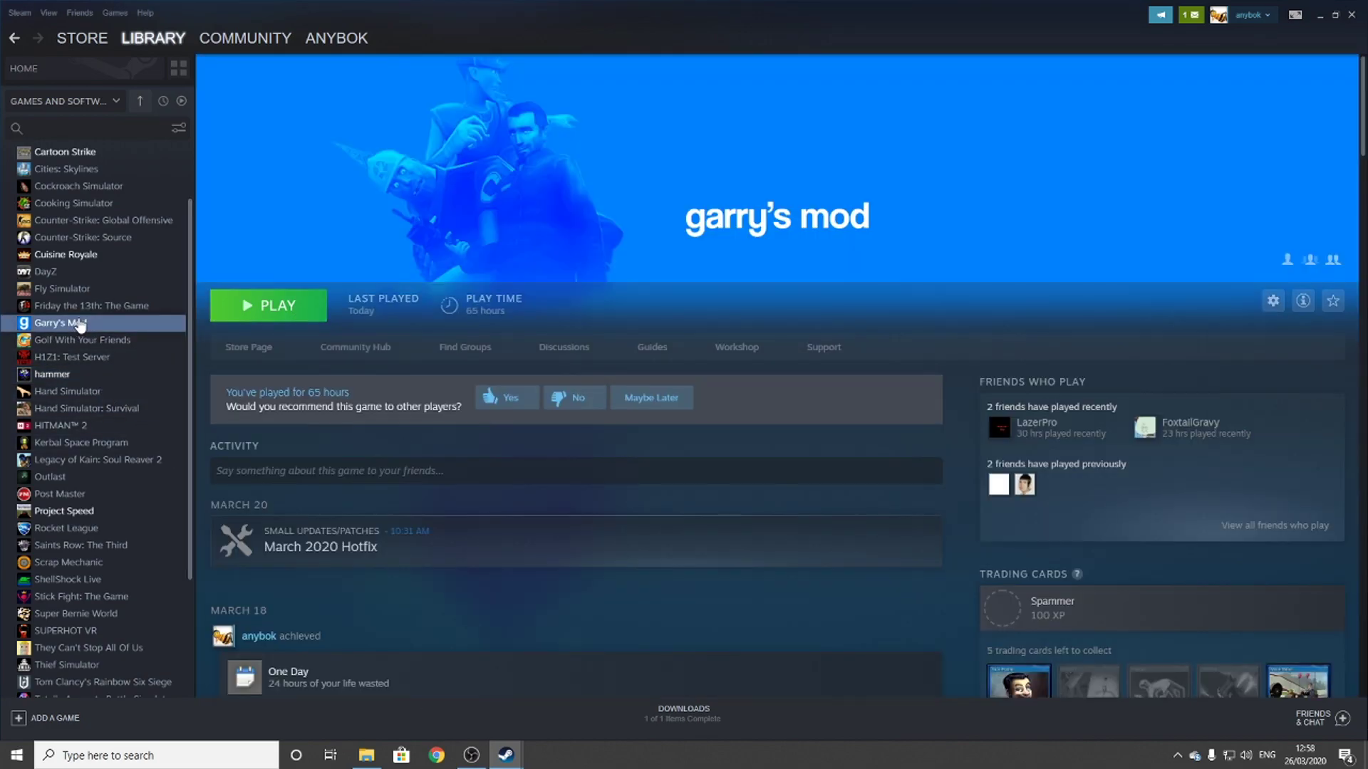
pyautogui.rightClick(79, 325)
pyautogui.click(118, 412)
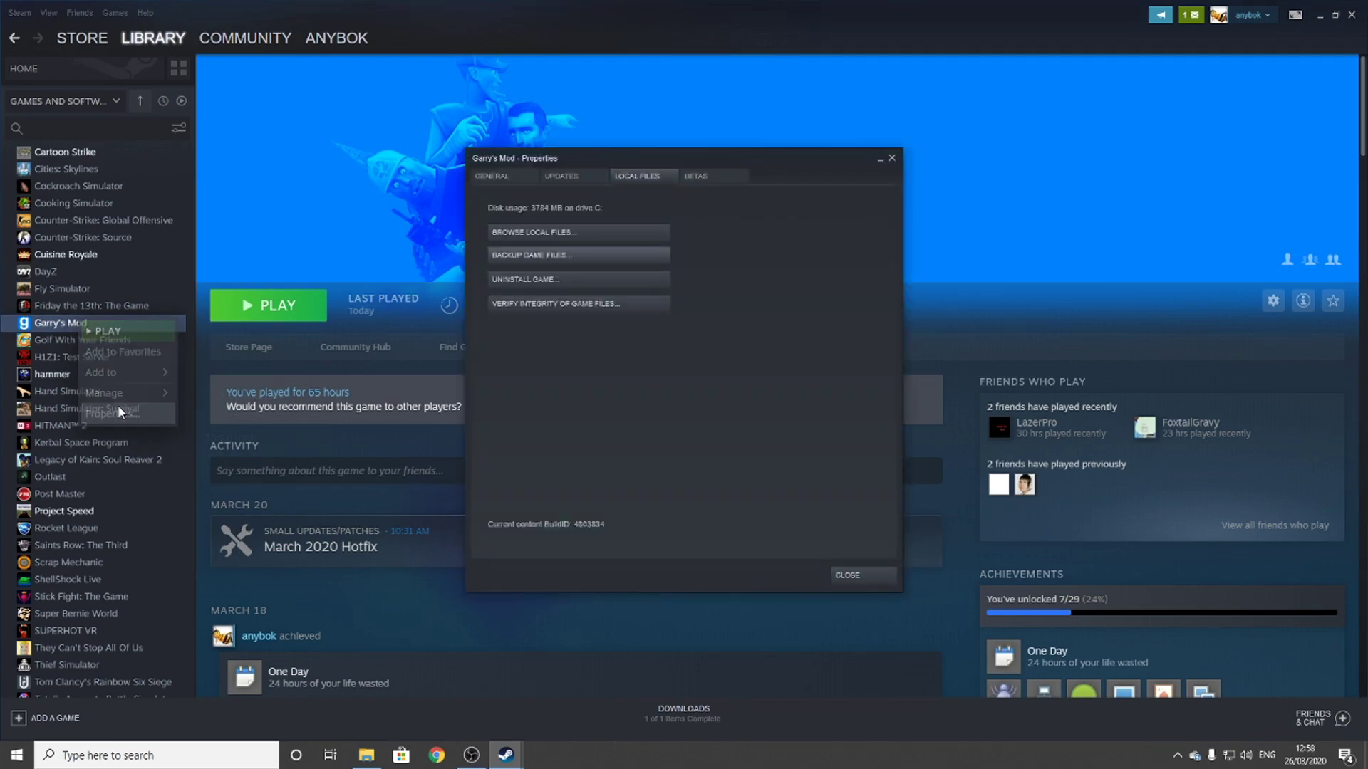
pyautogui.click(542, 233)
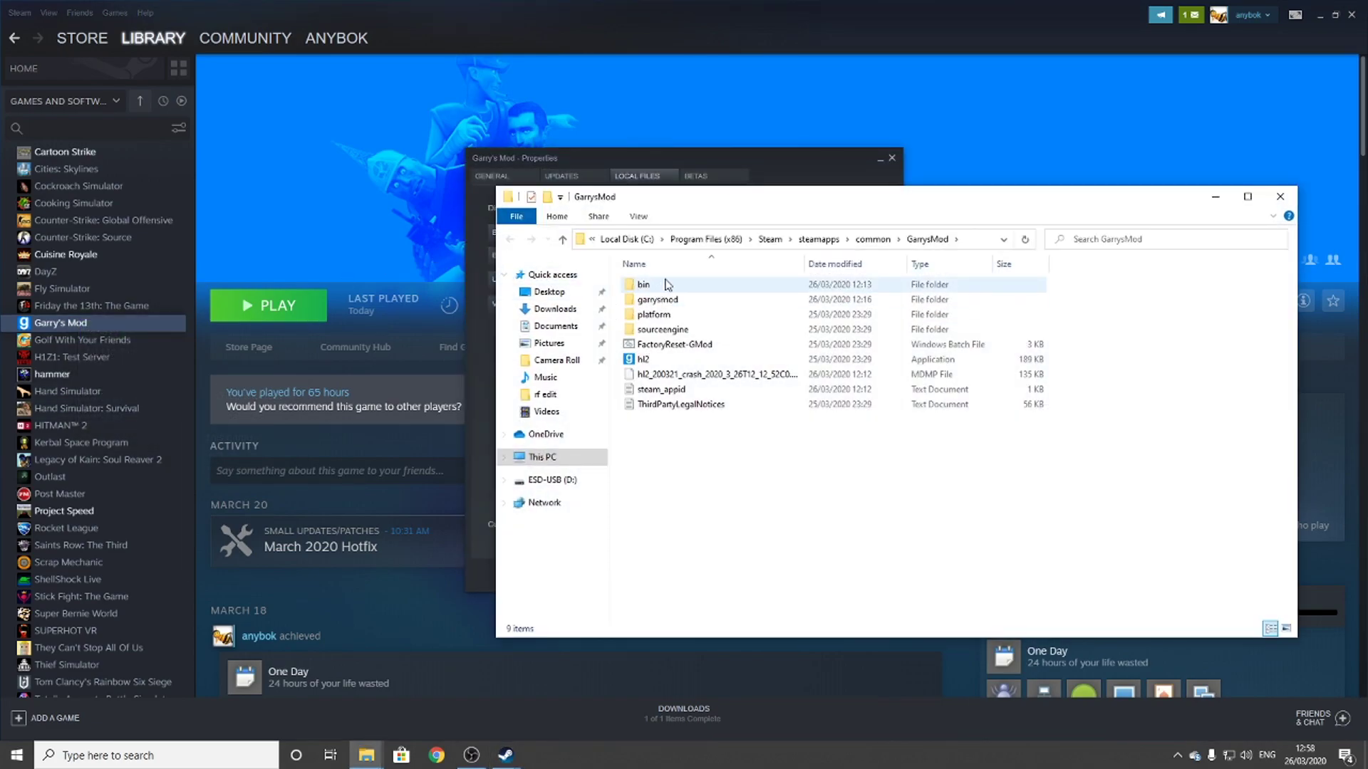
pyautogui.doubleClick(658, 285)
pyautogui.scroll(-10, 679, 422)
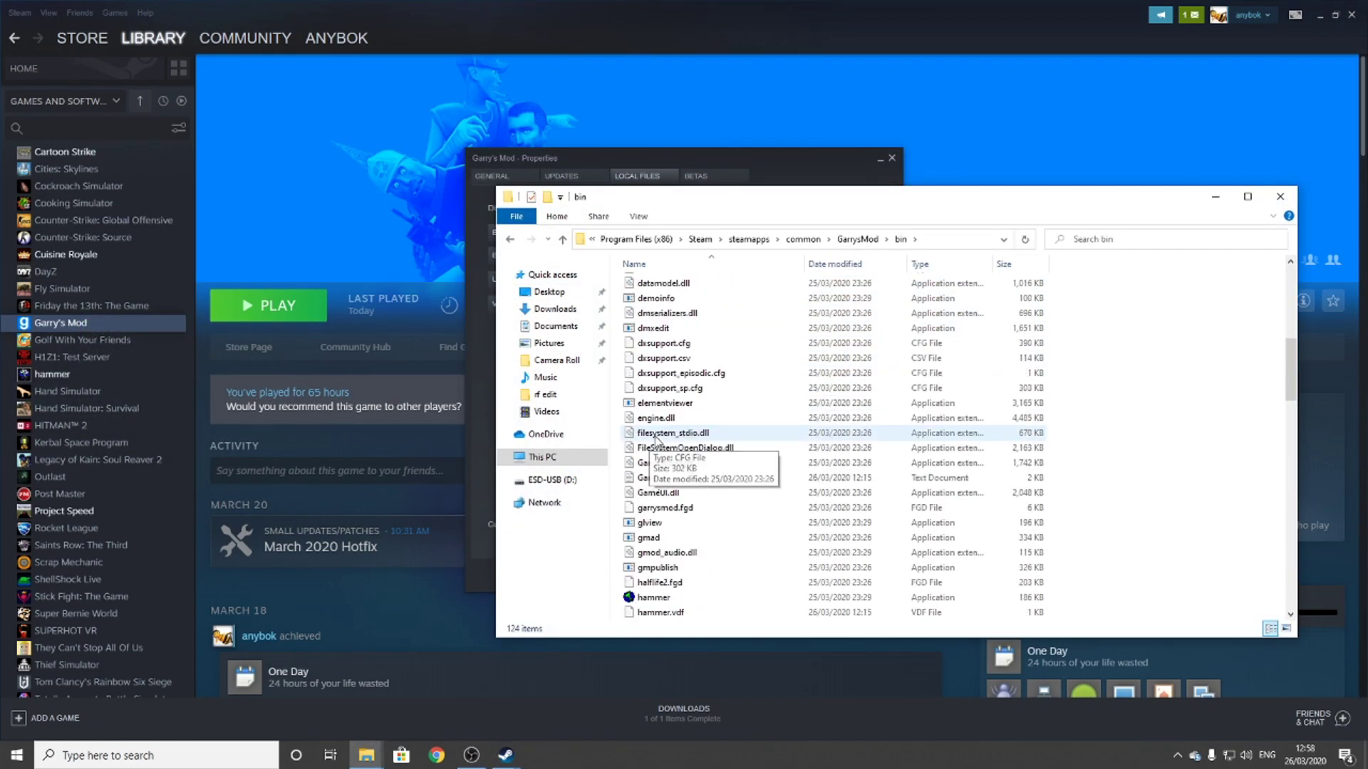
pyautogui.doubleClick(659, 419)
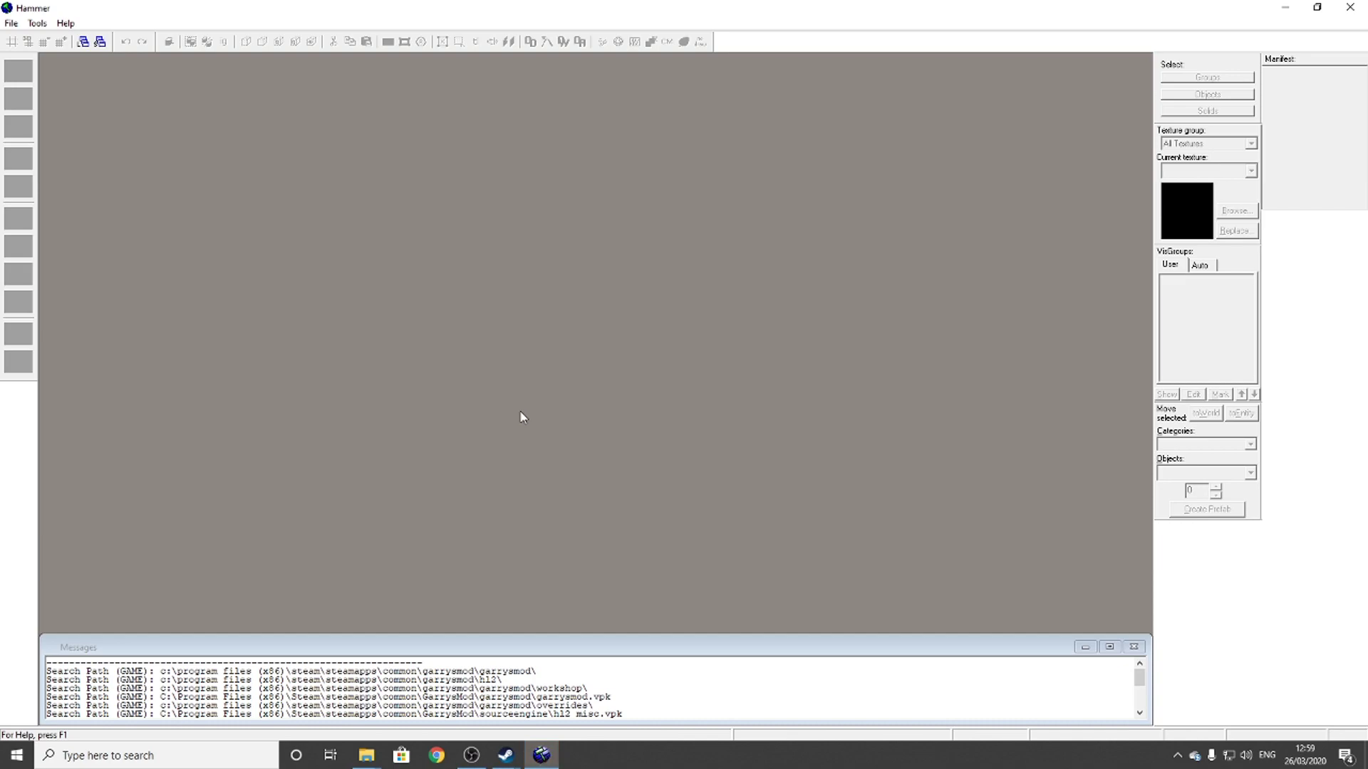
# - Create a new map and outline a 2048 × 2048 block, 64 units high, around the centre of the top view
pyautogui.click(15, 23)
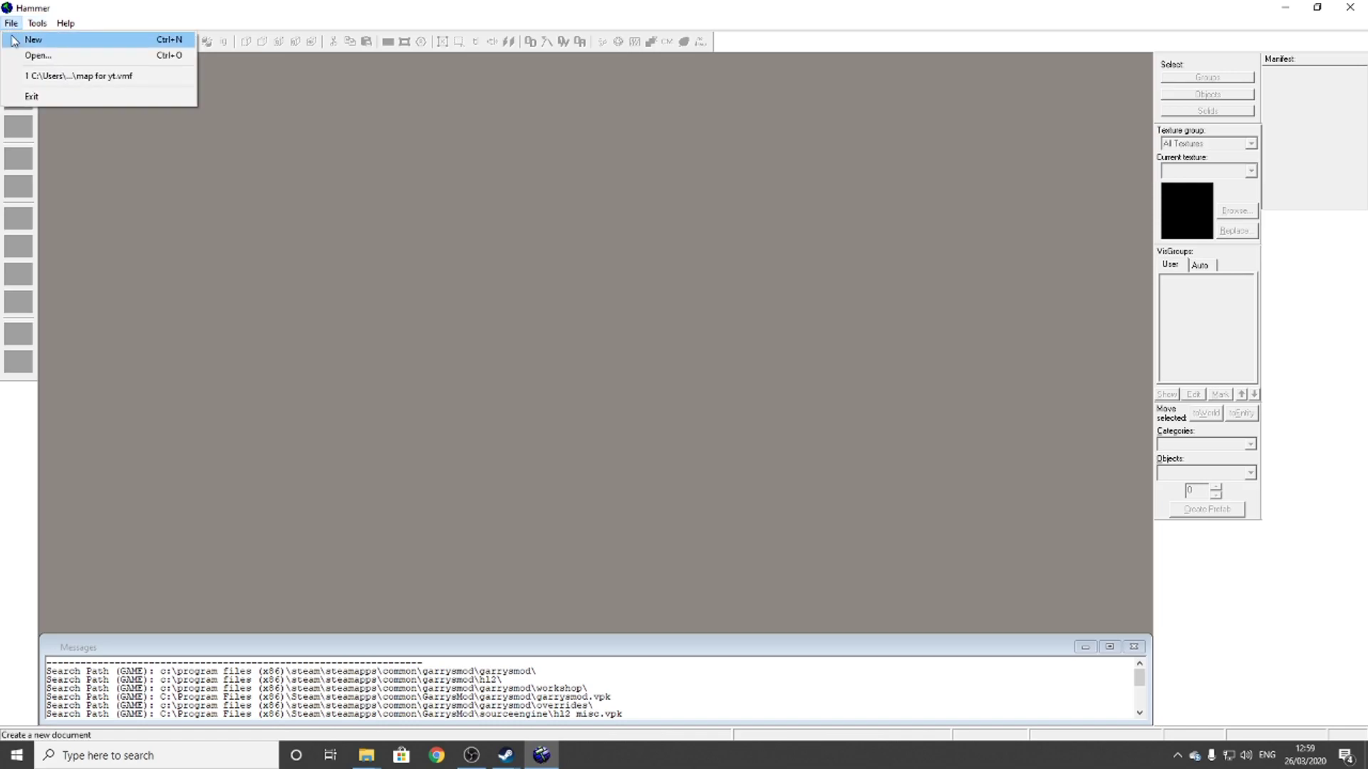
pyautogui.click(33, 40)
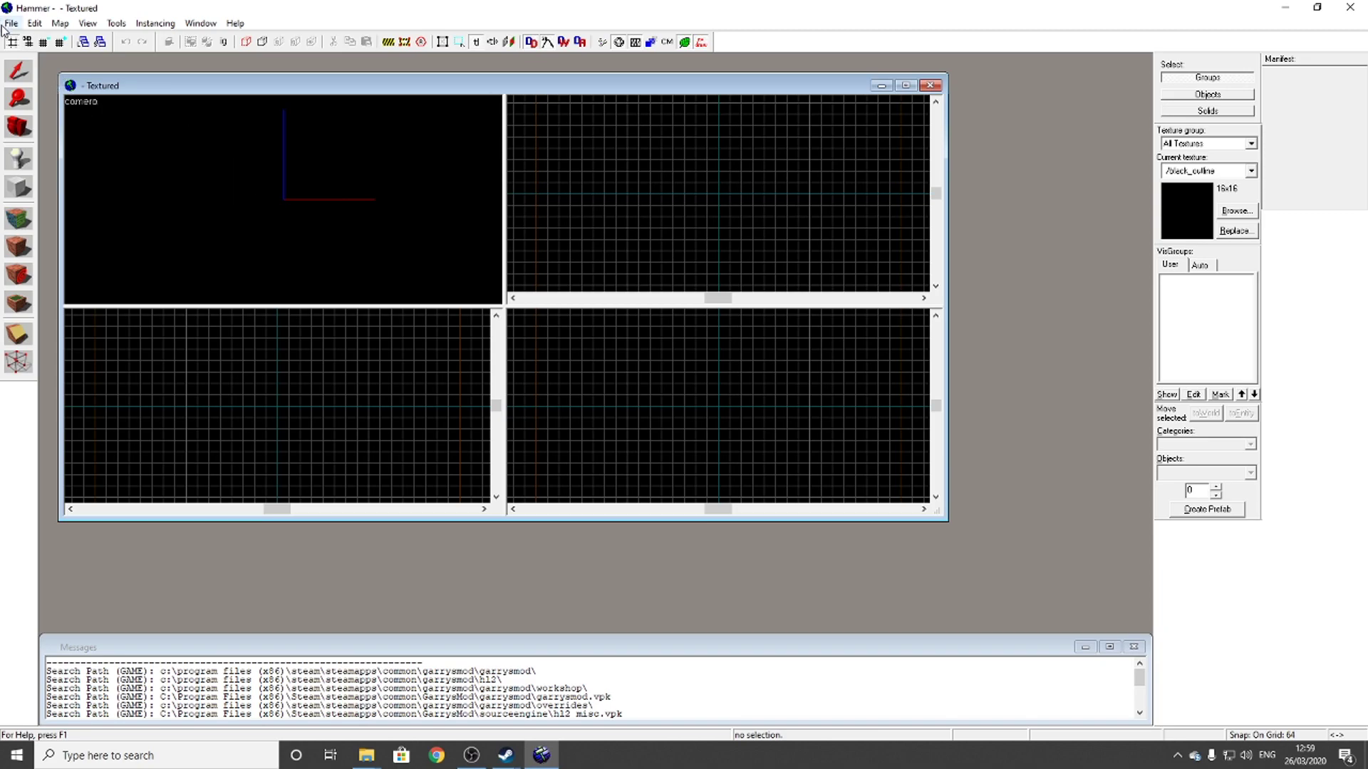
pyautogui.click(25, 190)
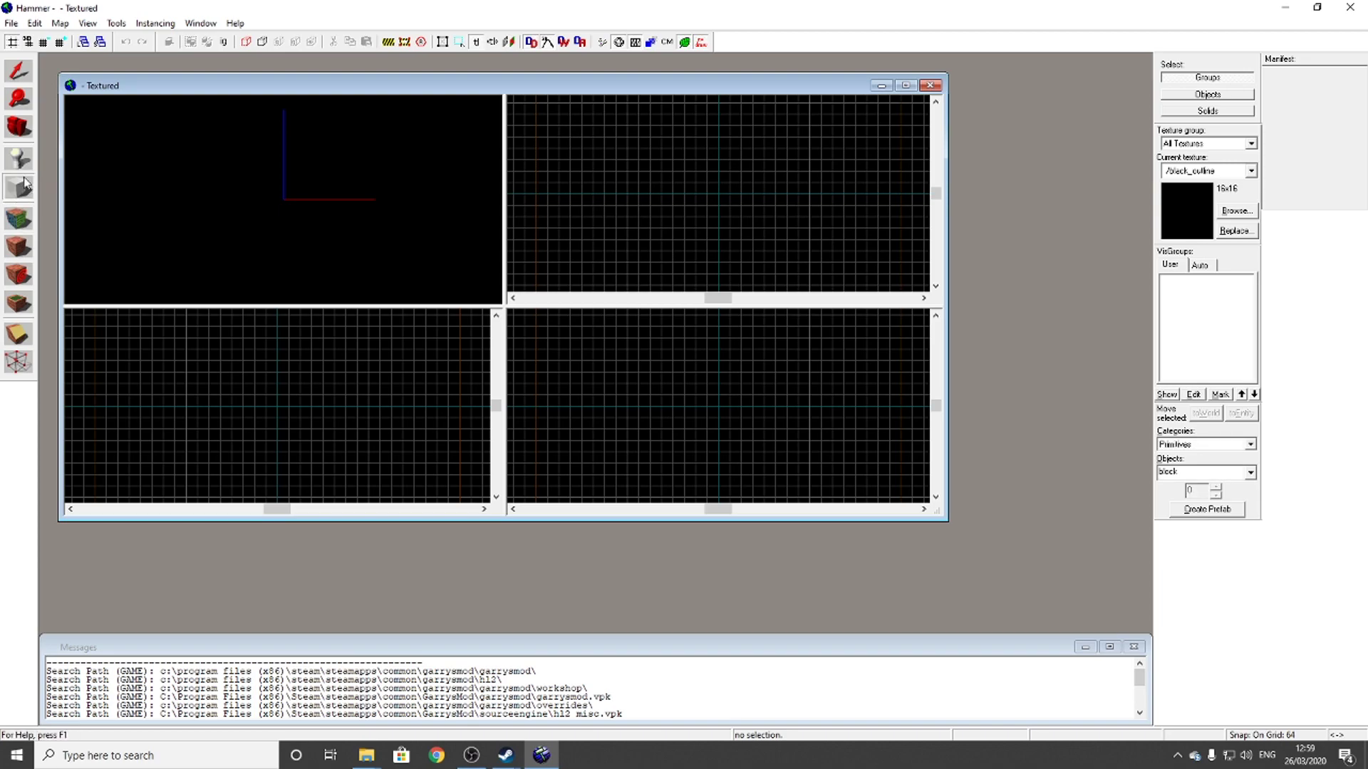
pyautogui.scroll(-6, 657, 170)
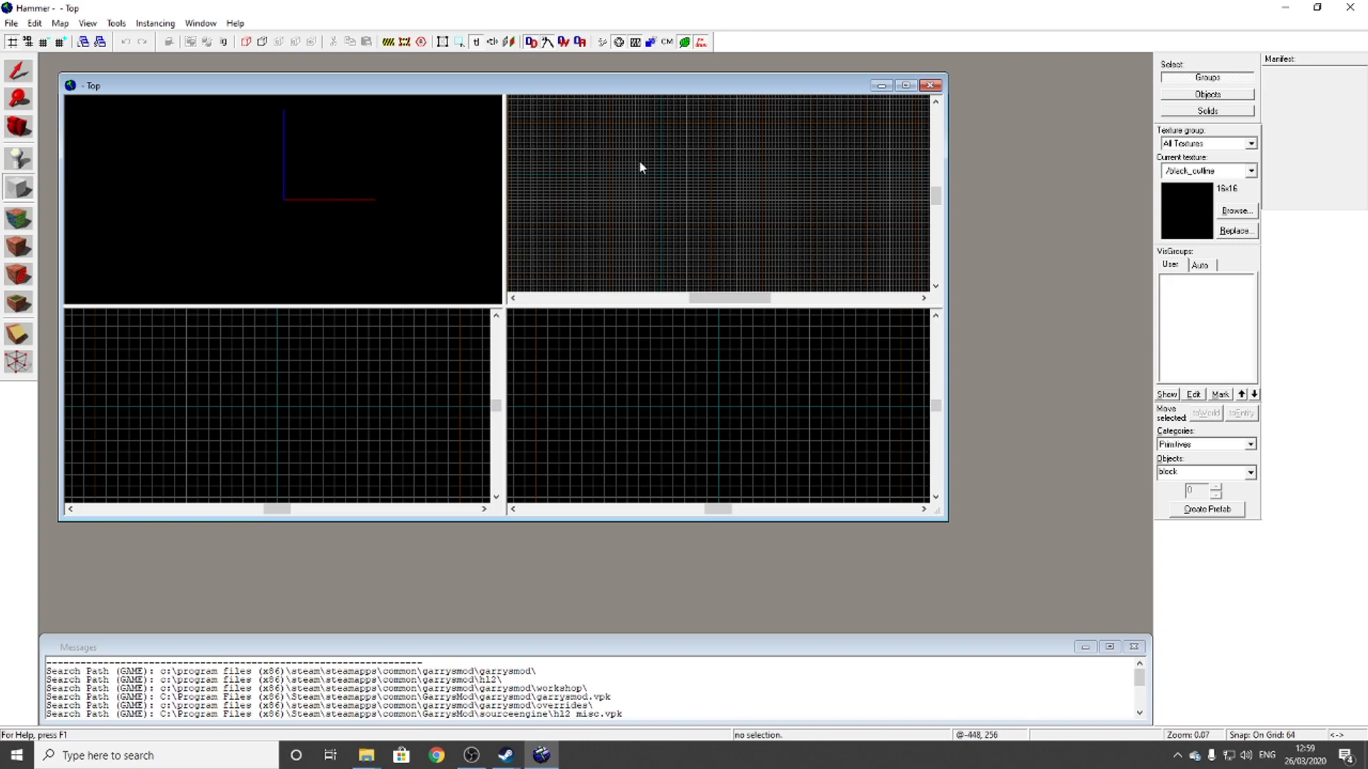
pyautogui.scroll(-3, 712, 214)
pyautogui.scroll(5, 696, 210)
pyautogui.scroll(-1, 688, 208)
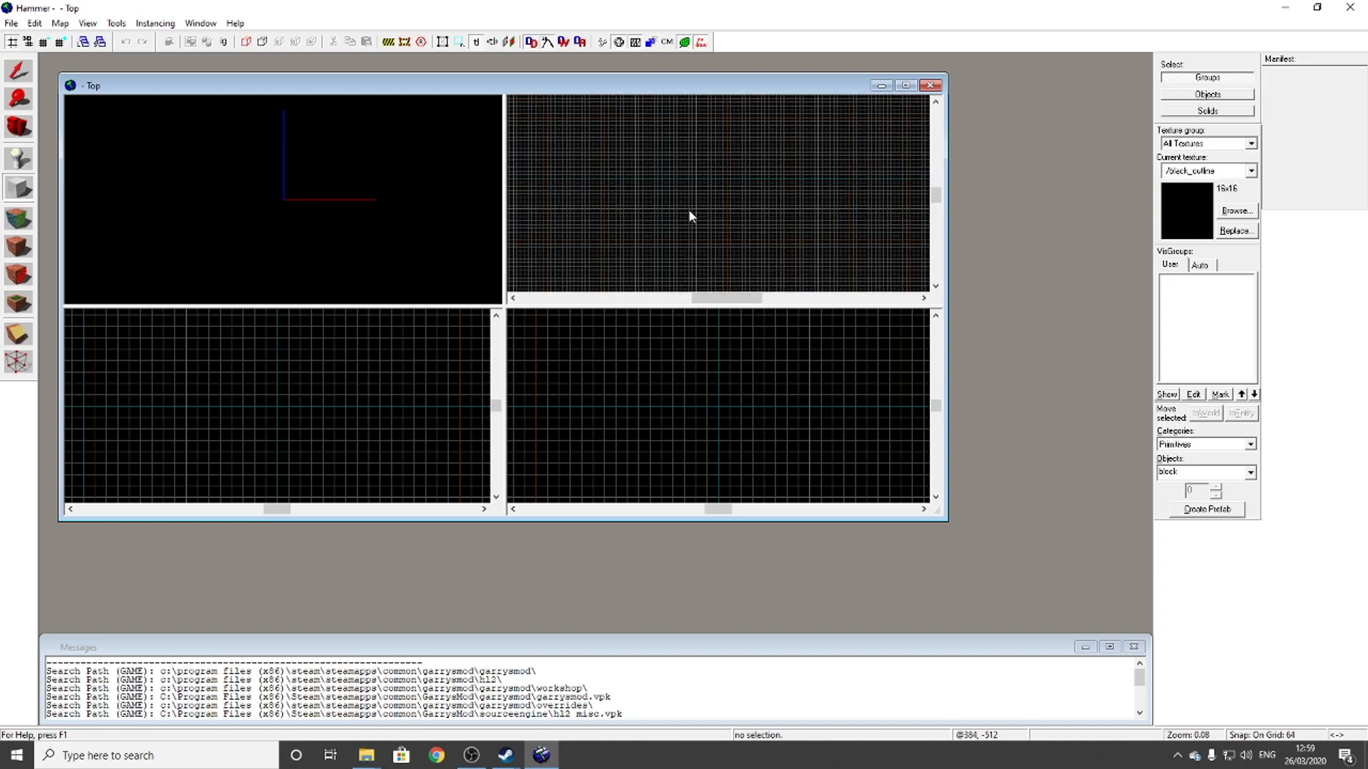
pyautogui.scroll(-1, 669, 191)
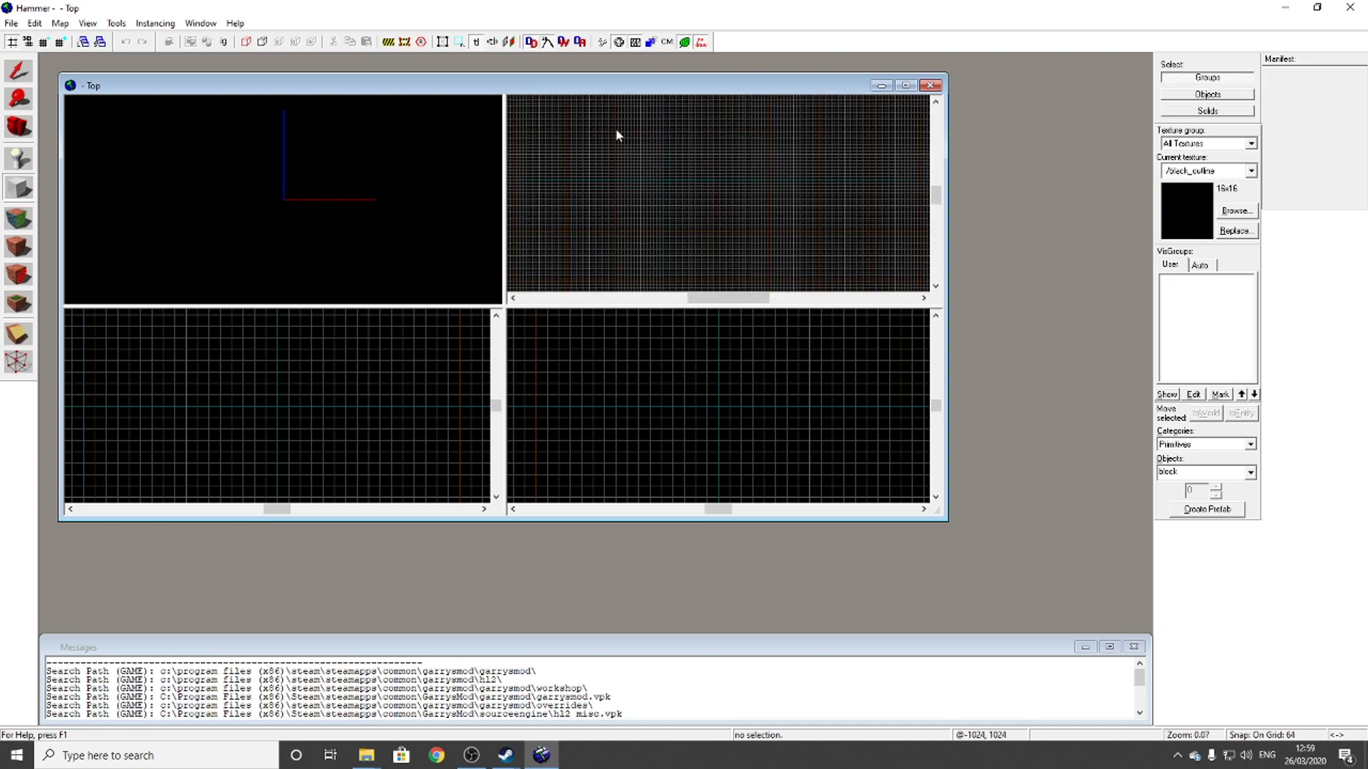
pyautogui.moveTo(617, 131); pyautogui.dragTo(718, 236)
pyautogui.scroll(-1, 745, 206)
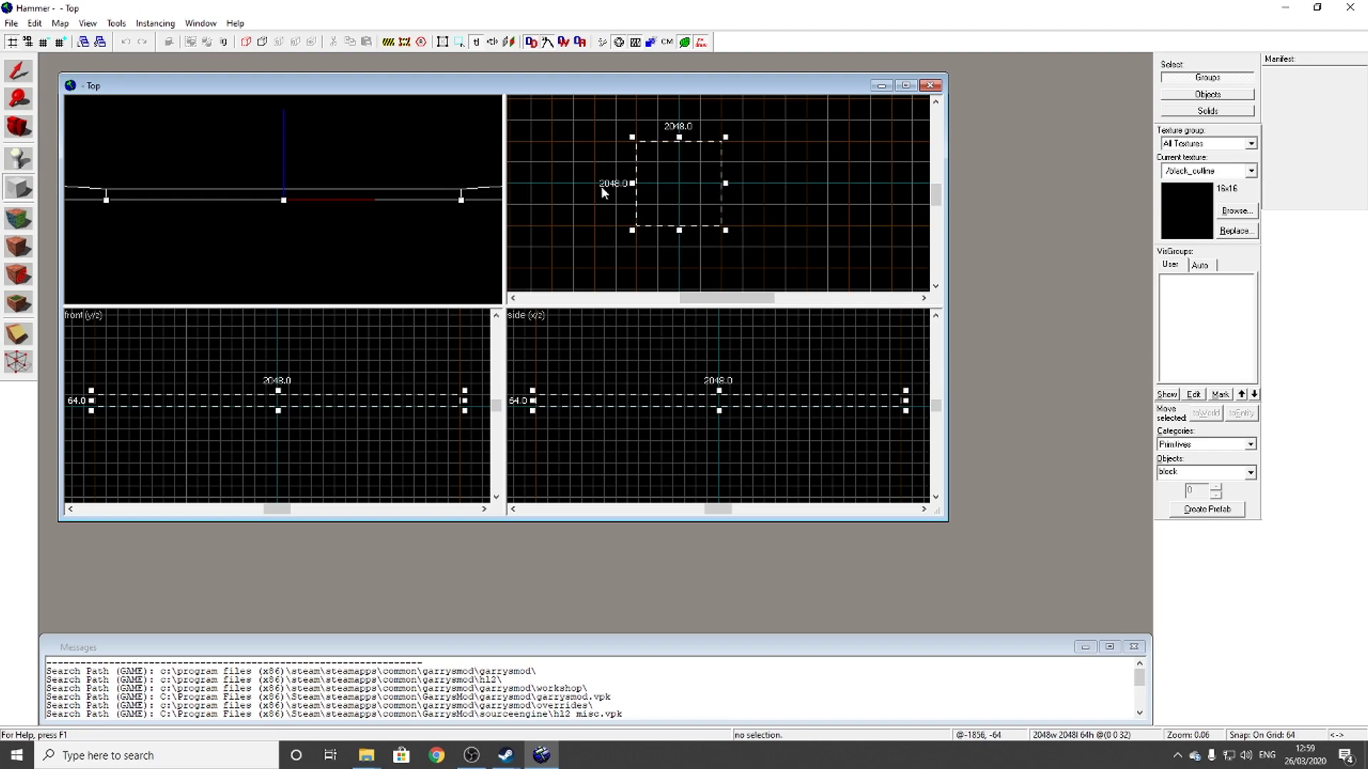
pyautogui.scroll(-3, 356, 204)
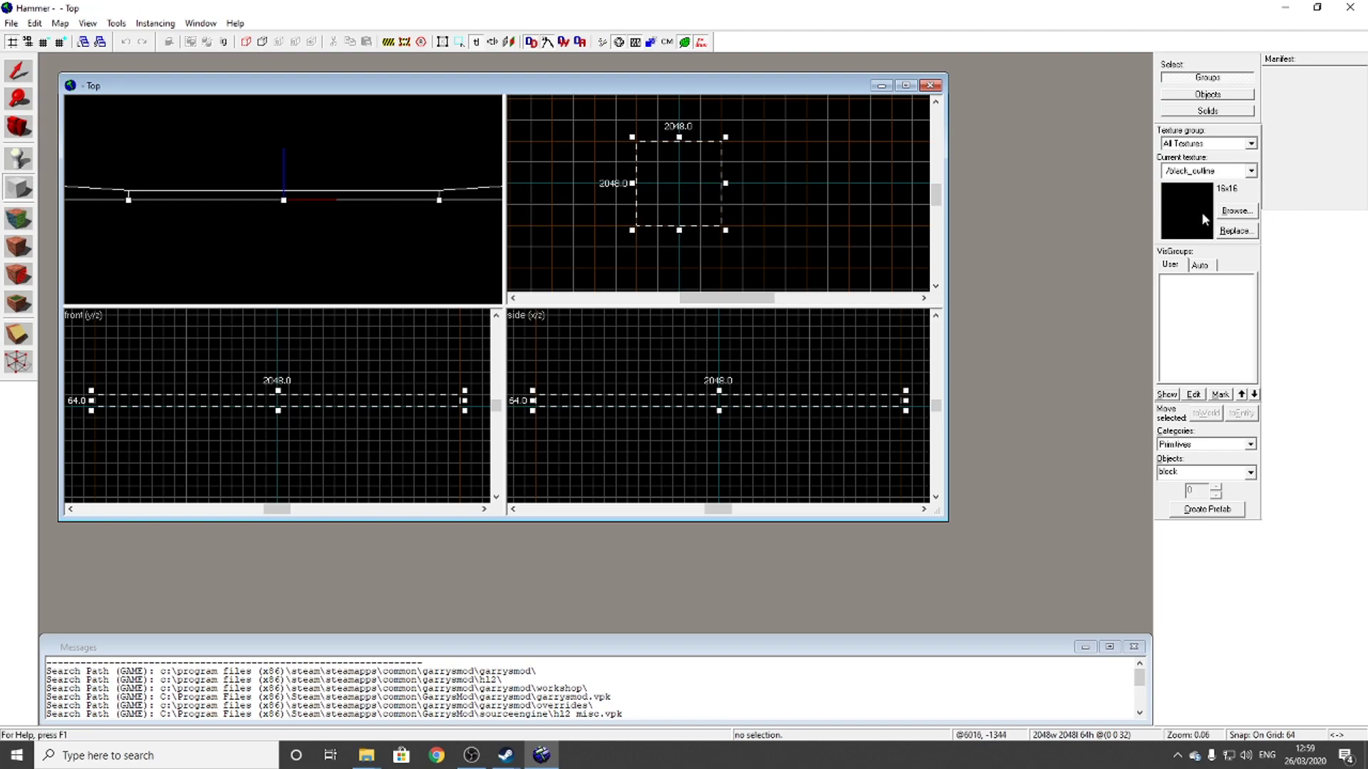
# - Filter the textures by dev, choose dev/dev_measuregeneric01 and create the outlined floor block with it
pyautogui.click(1228, 212)
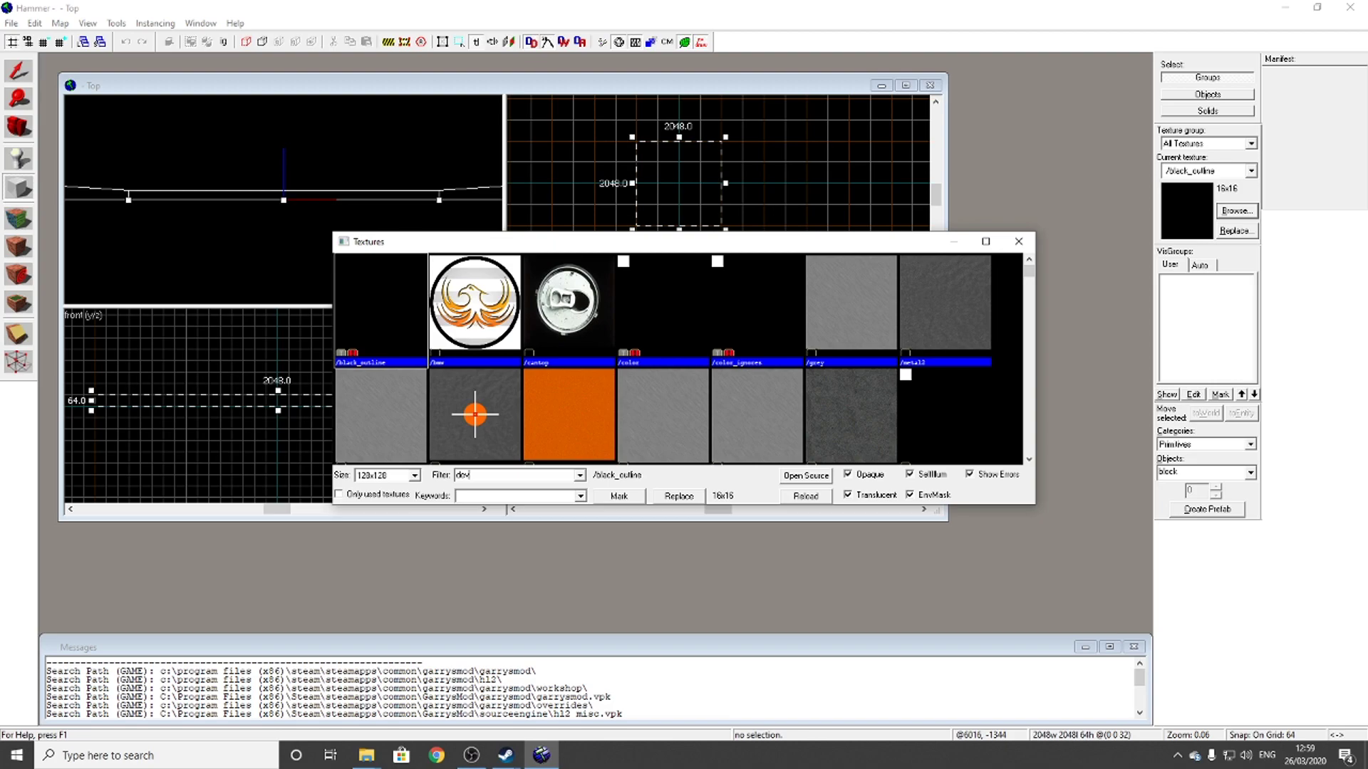
pyautogui.scroll(-10, 434, 446)
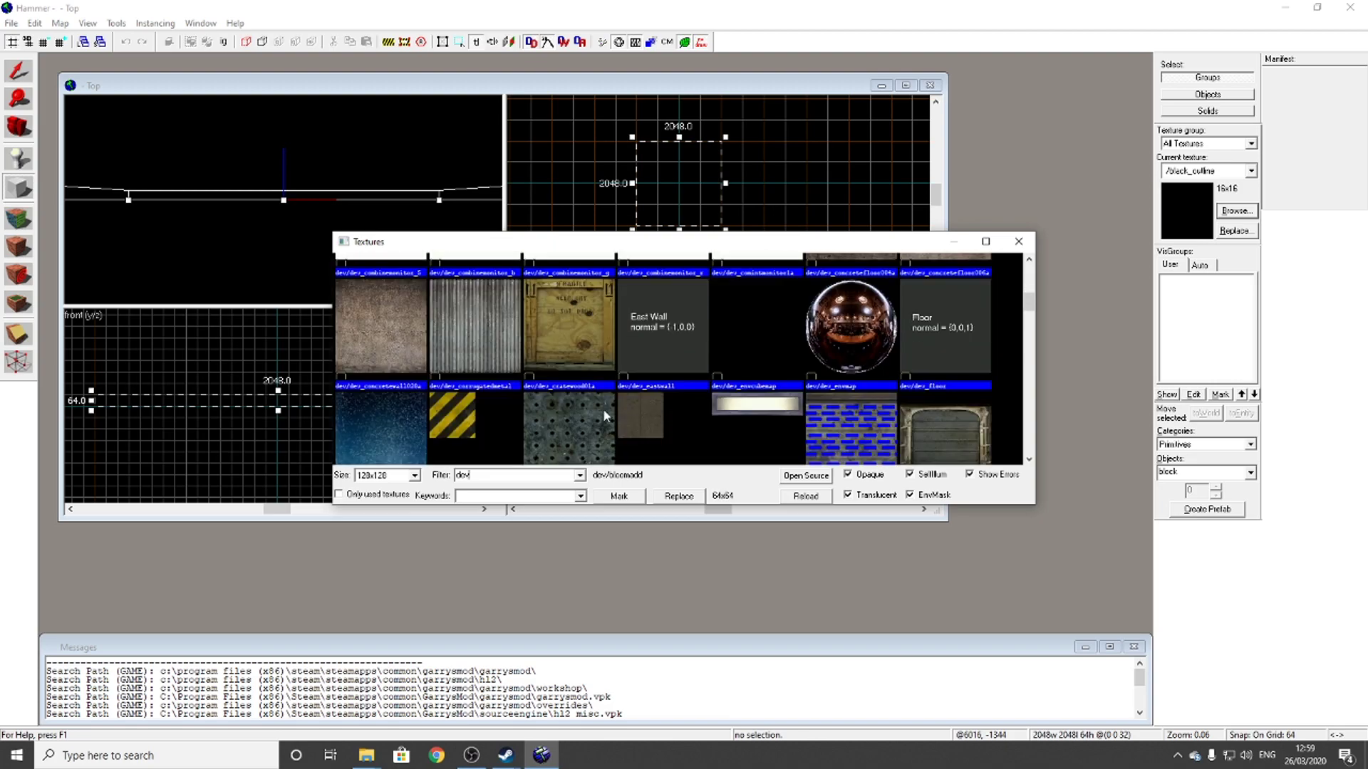
pyautogui.scroll(-5, 647, 396)
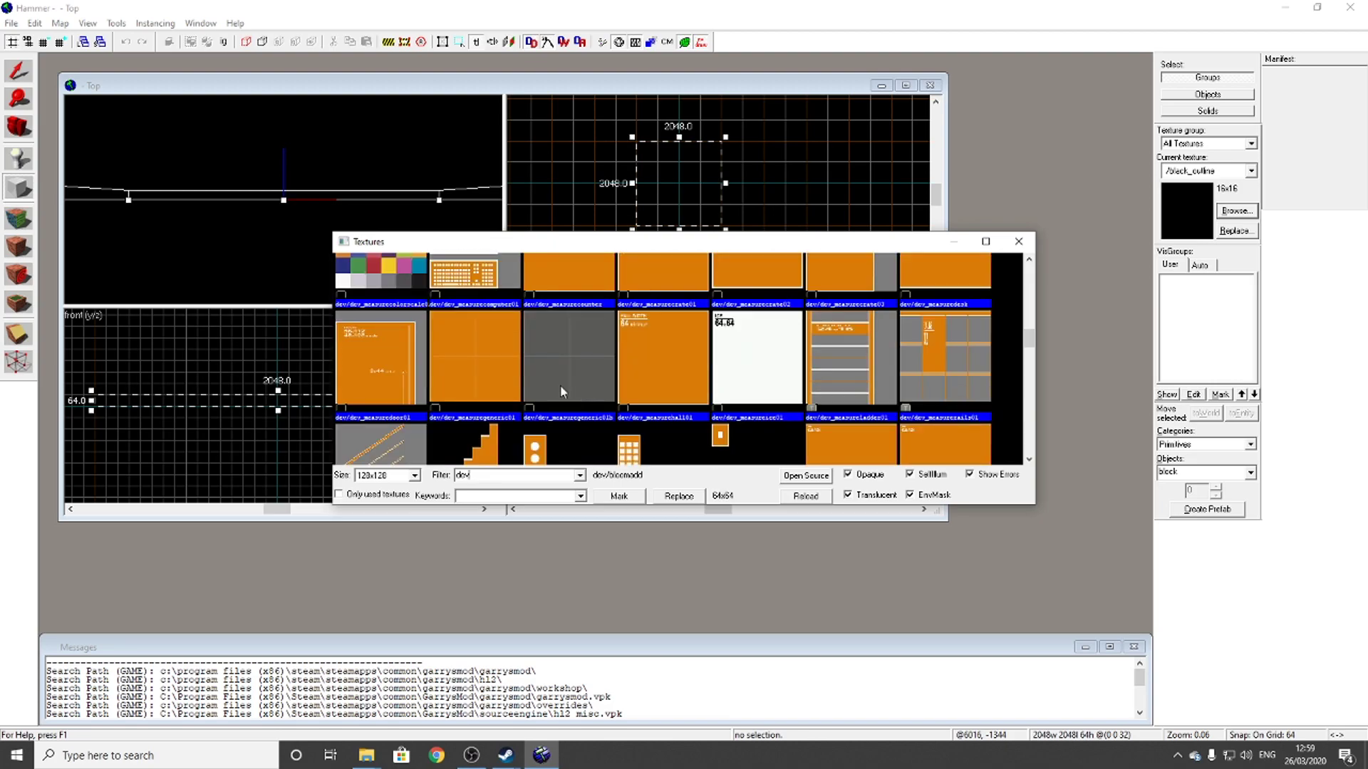
pyautogui.doubleClick(481, 366)
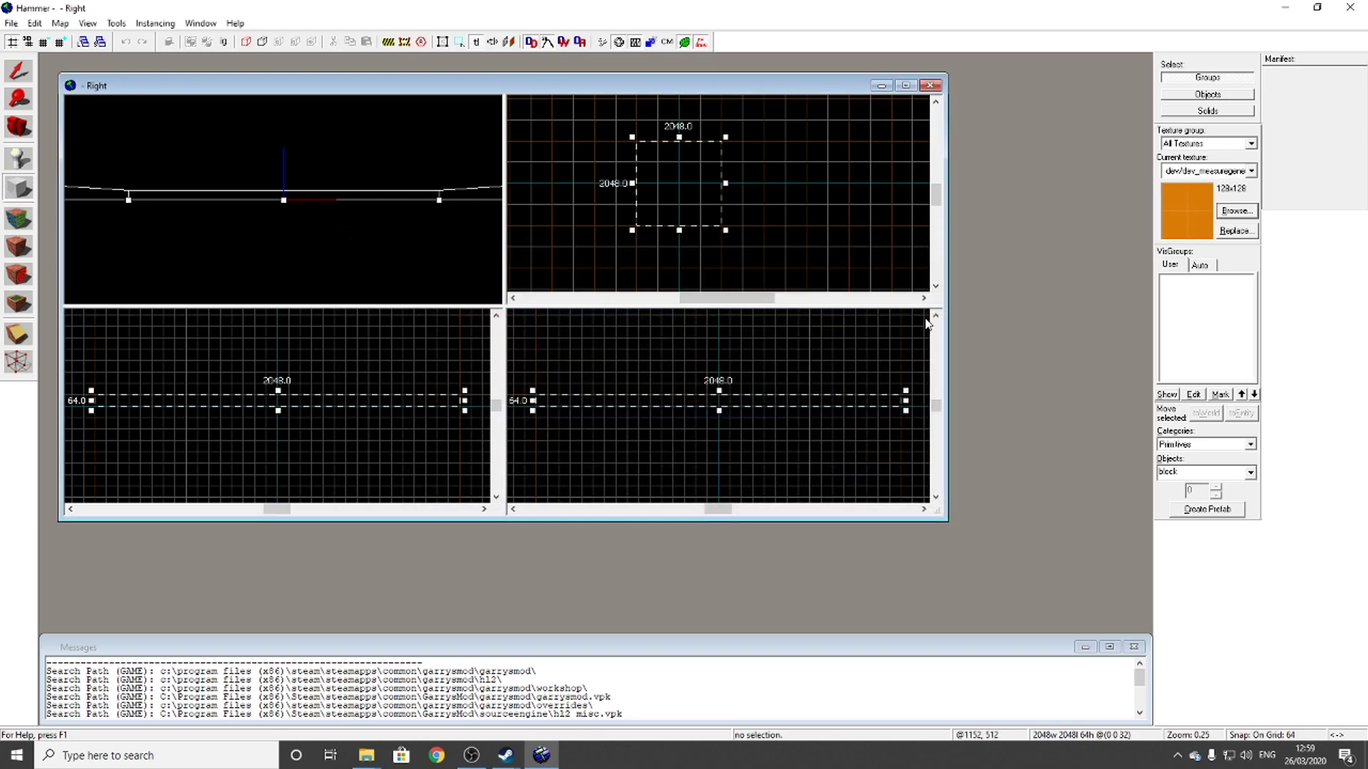
pyautogui.press('Return')
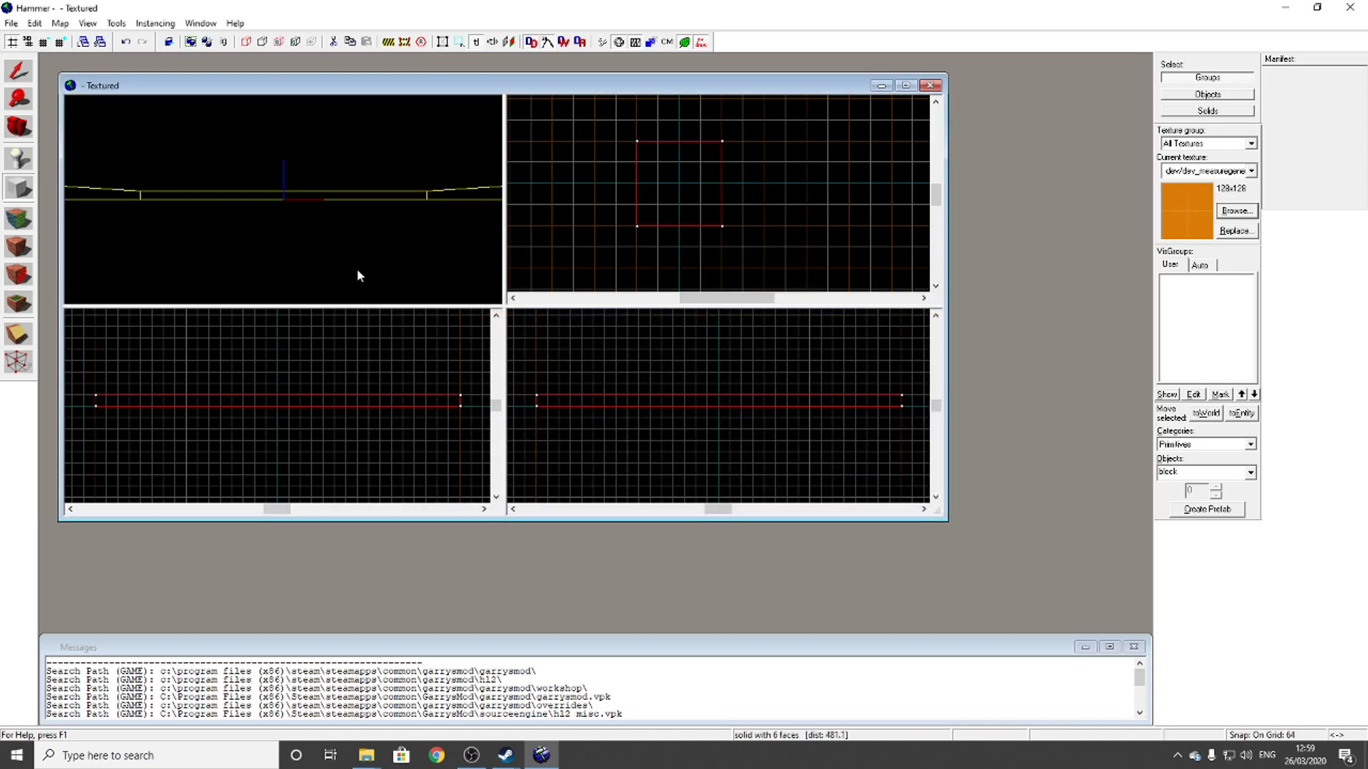
# - Fly around the floor block in the 3D view to examine its textured surface from several angles
pyautogui.scroll(-1, 335, 252)
pyautogui.press('z')
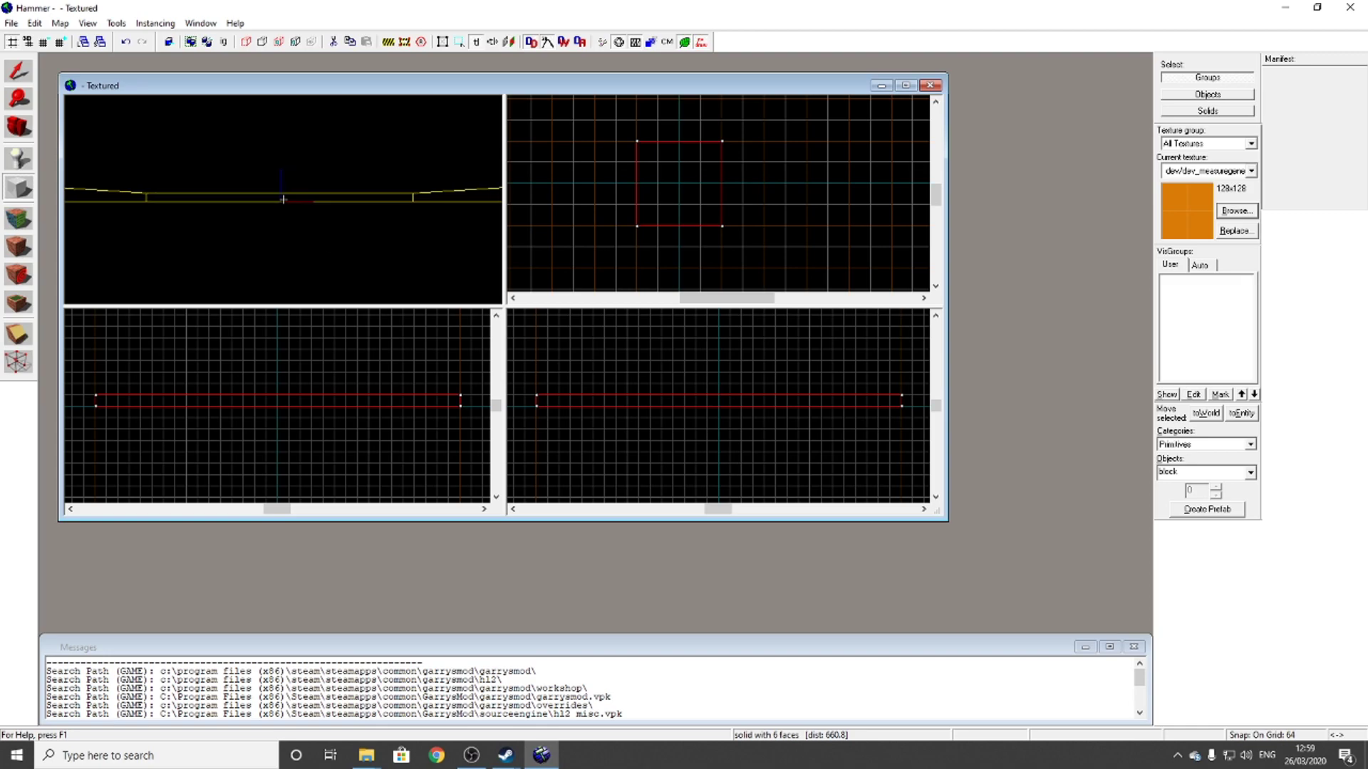
pyautogui.press('w')
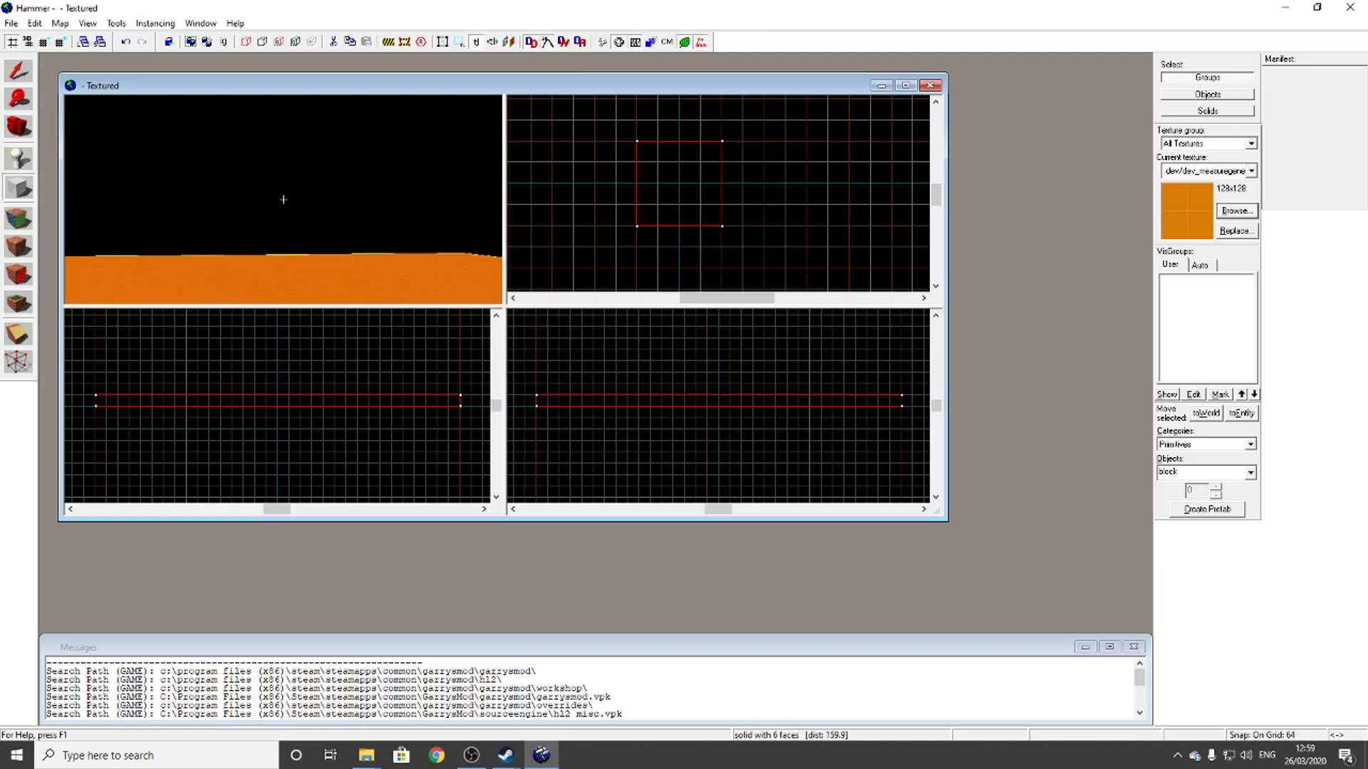
pyautogui.press('s')
pyautogui.press('s')
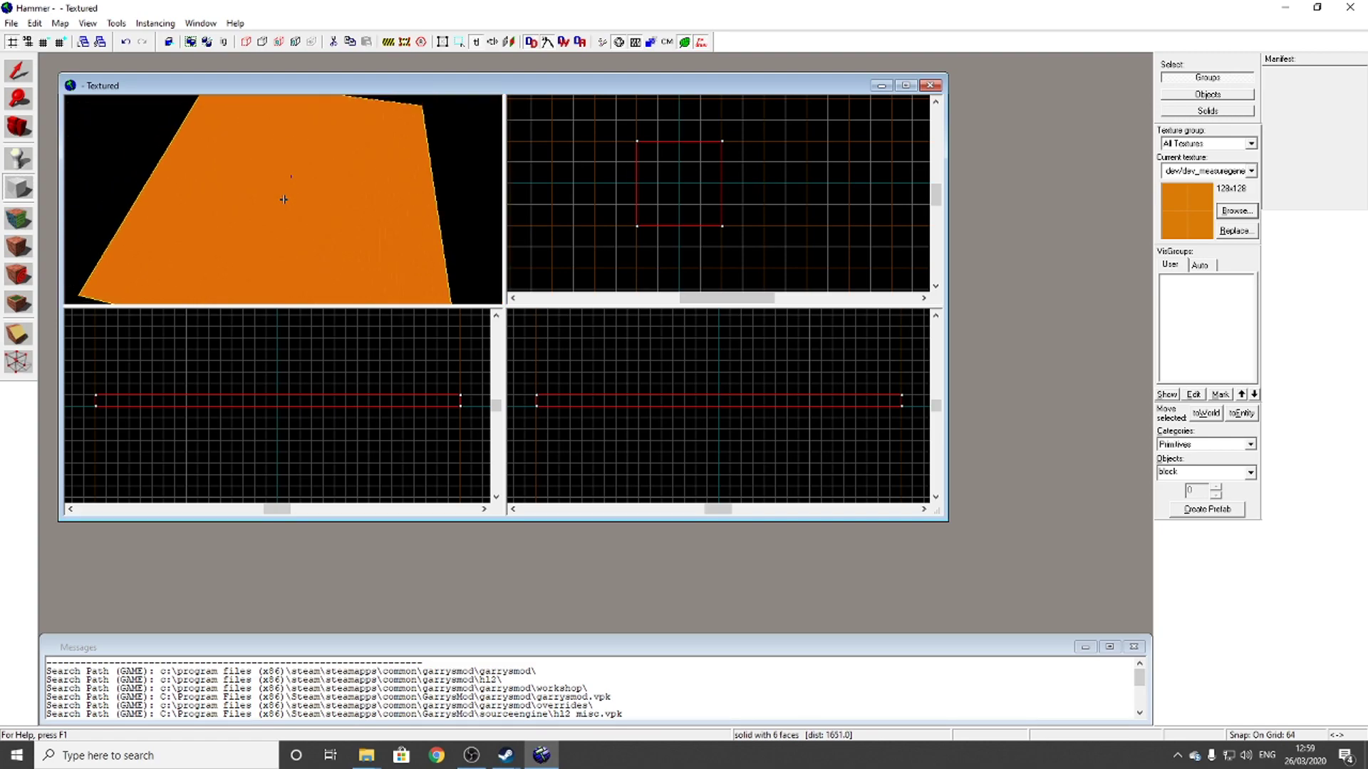
pyautogui.press('w')
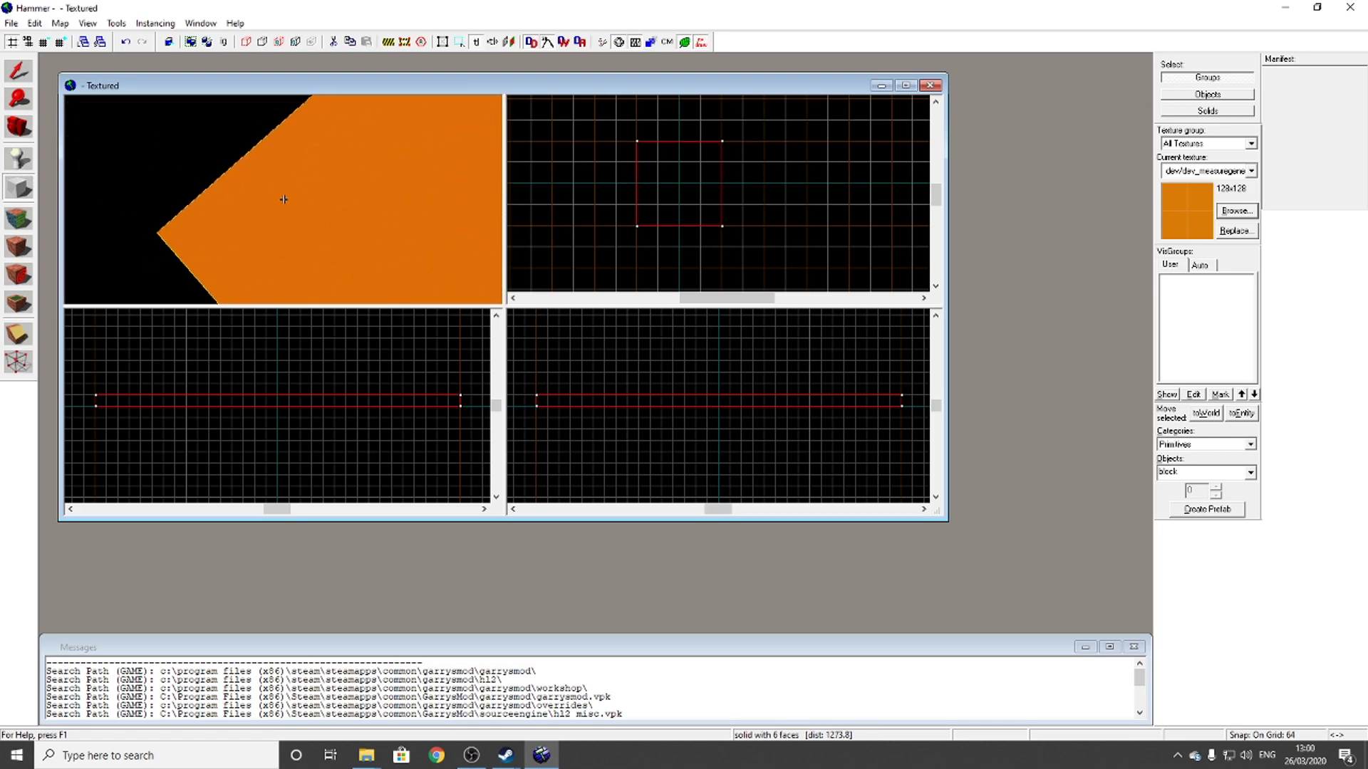
pyautogui.moveTo(282, 200)
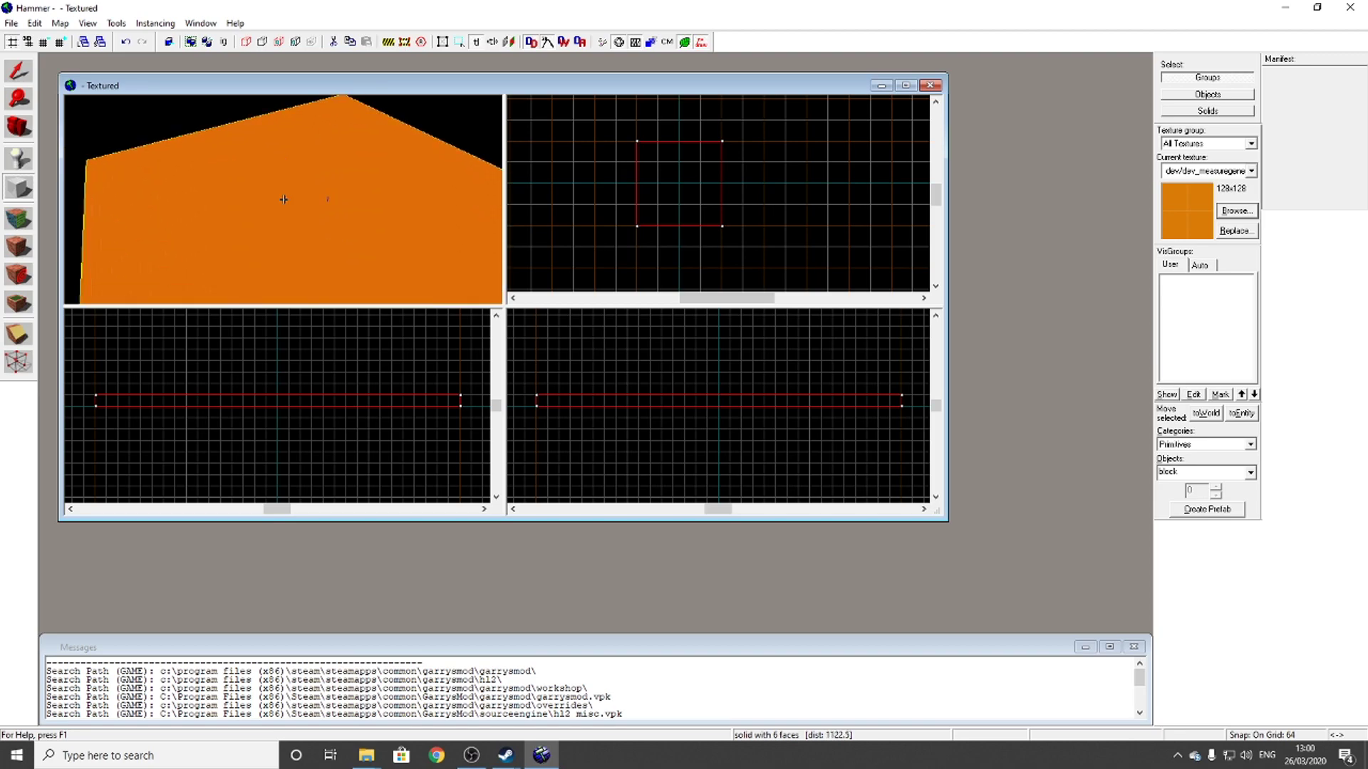
pyautogui.press('z')
pyautogui.click(87, 23)
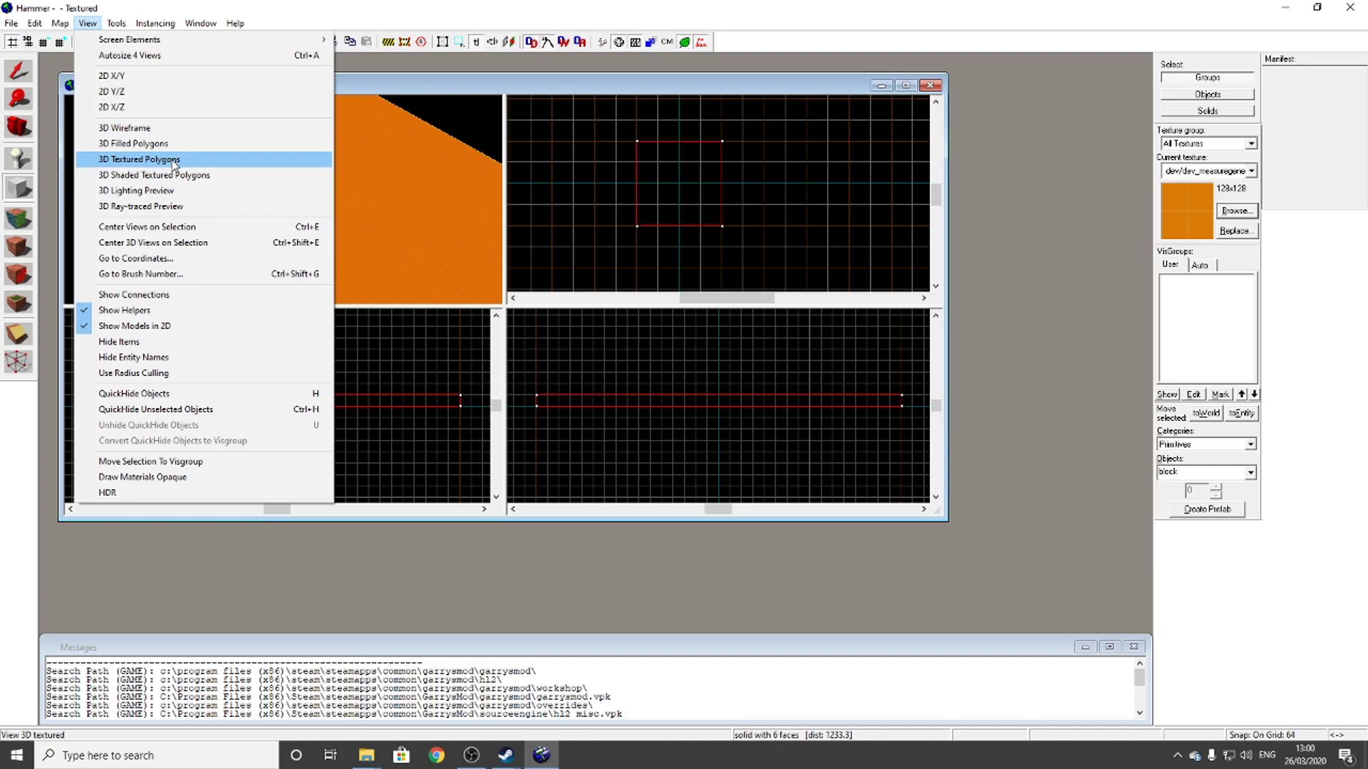
pyautogui.click(436, 137)
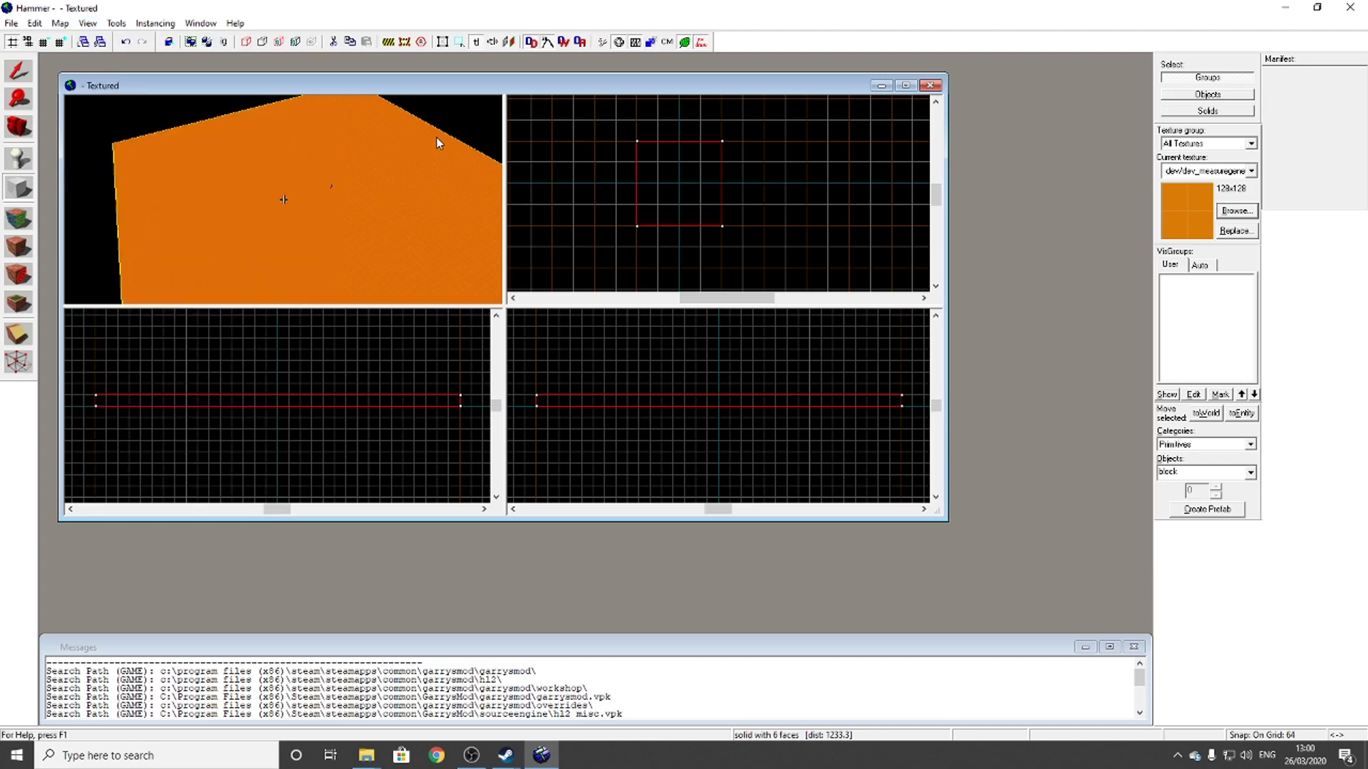
pyautogui.press('z')
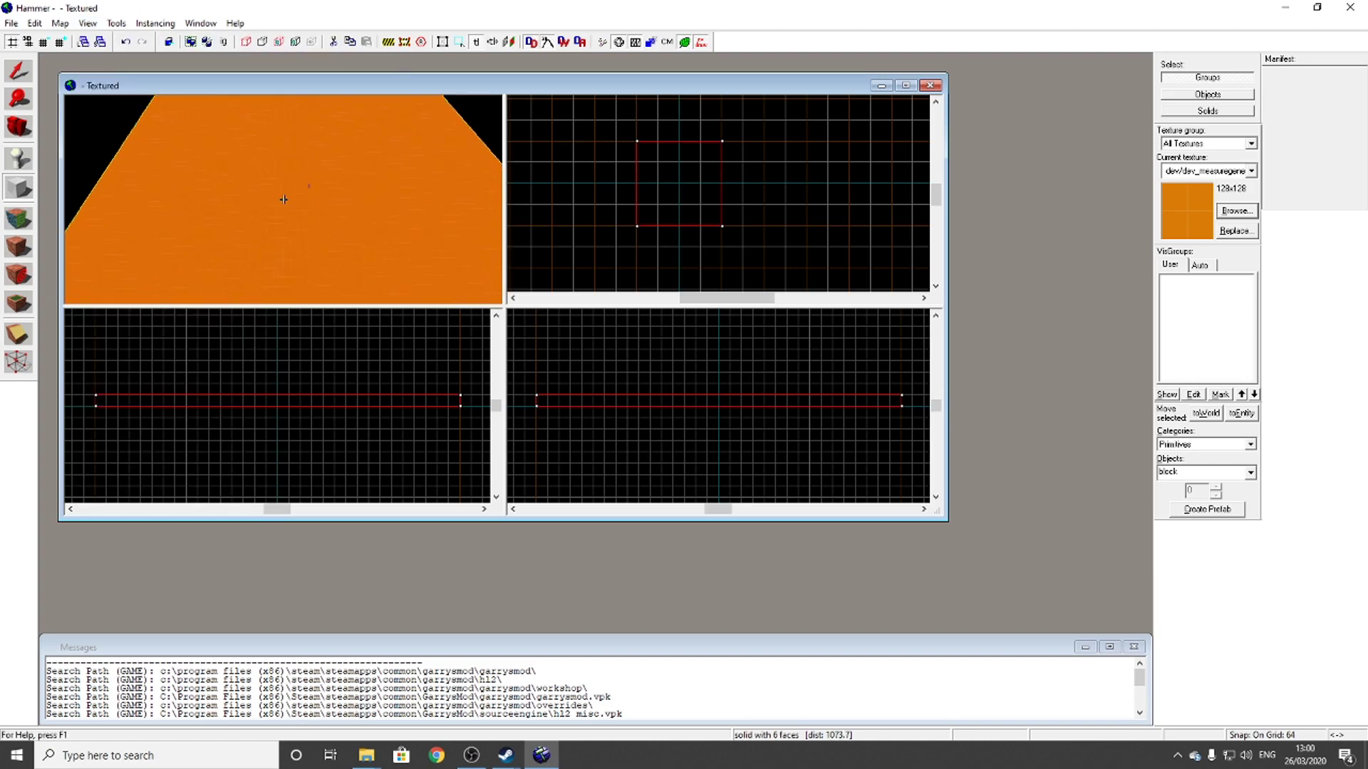
pyautogui.press('d')
pyautogui.press('w')
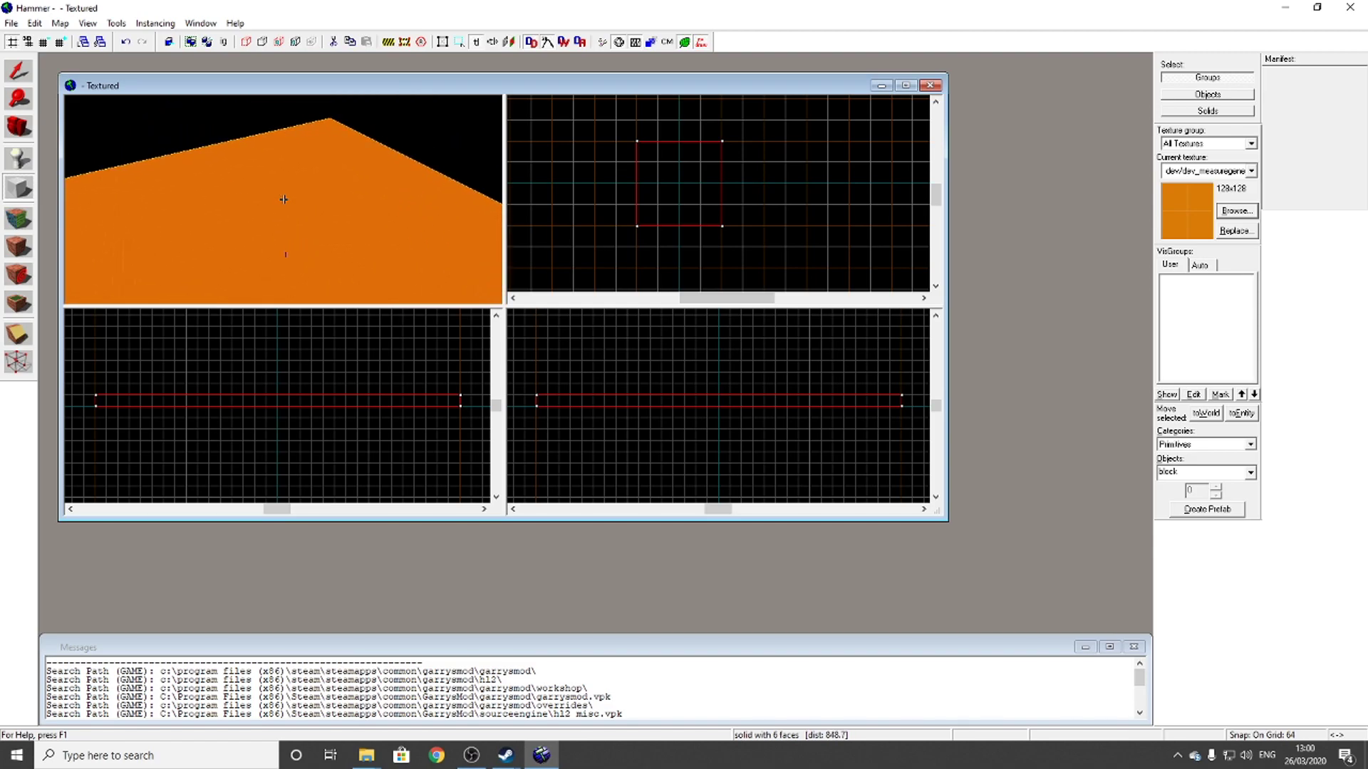
pyautogui.press('w')
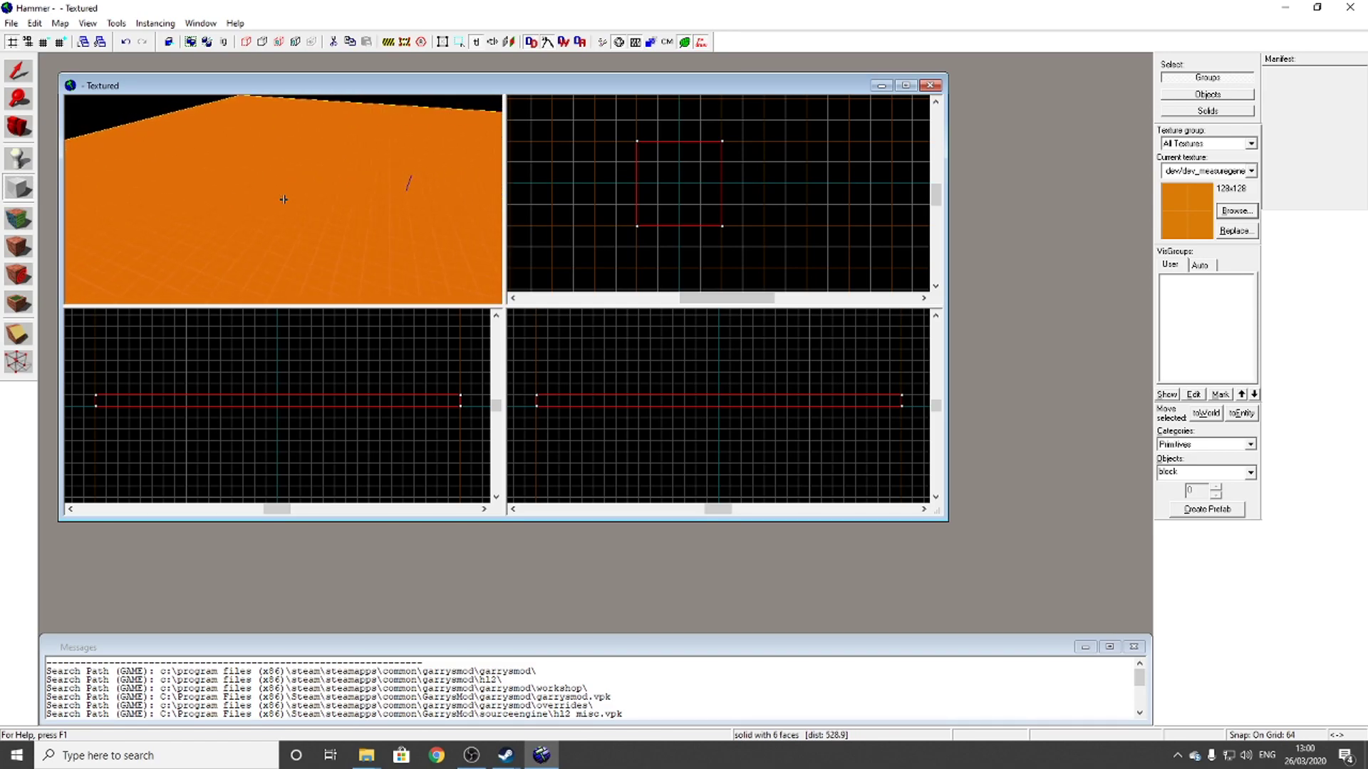
pyautogui.press('s')
pyautogui.press('z')
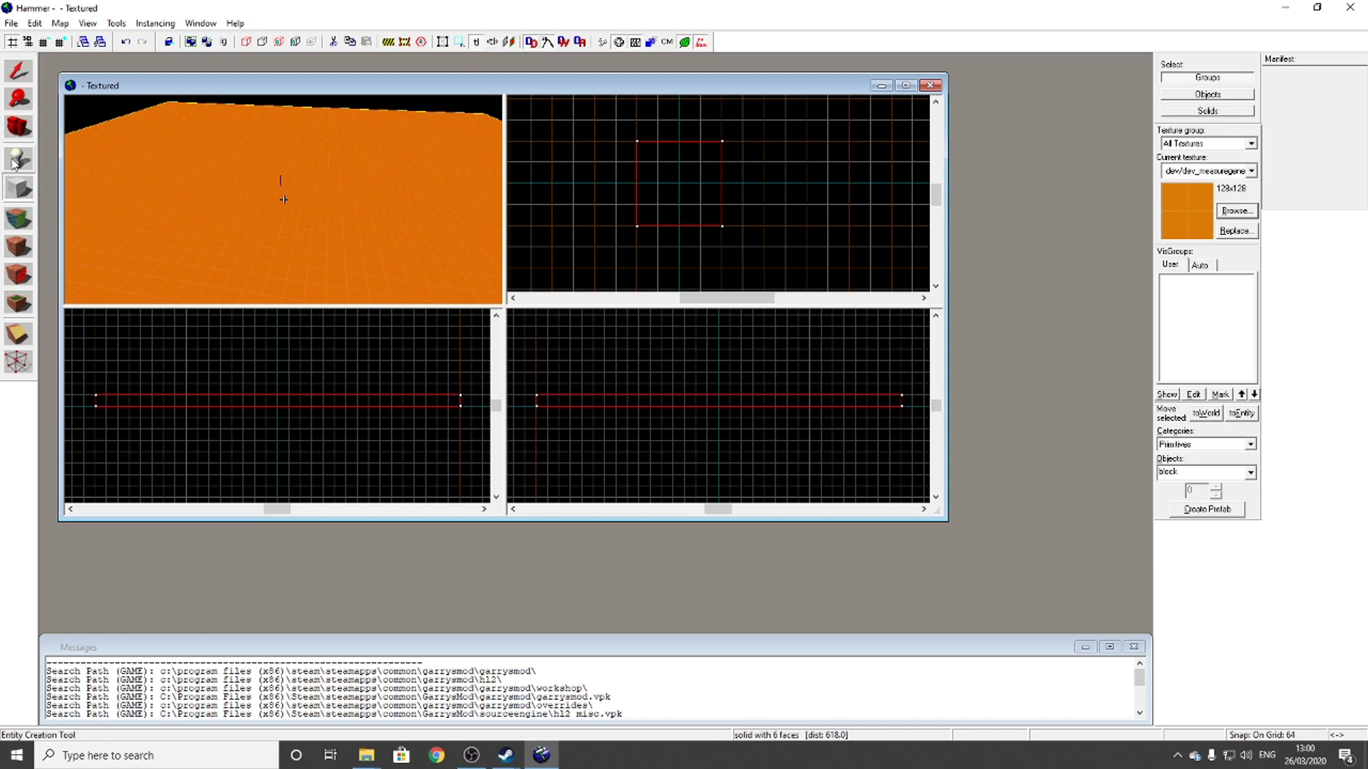
# - Place an info_player_start entity on the floor block near its centre in the 3D view
pyautogui.click(15, 163)
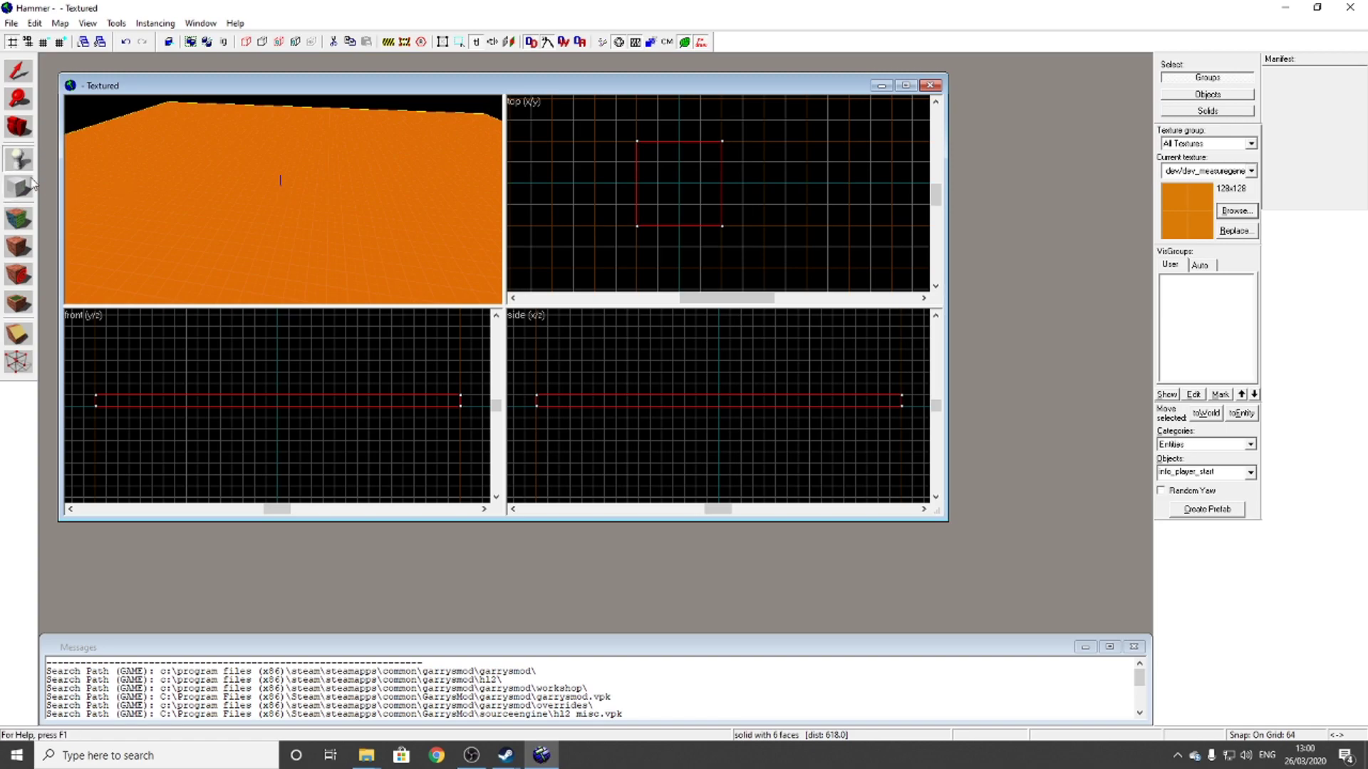
pyautogui.press('w')
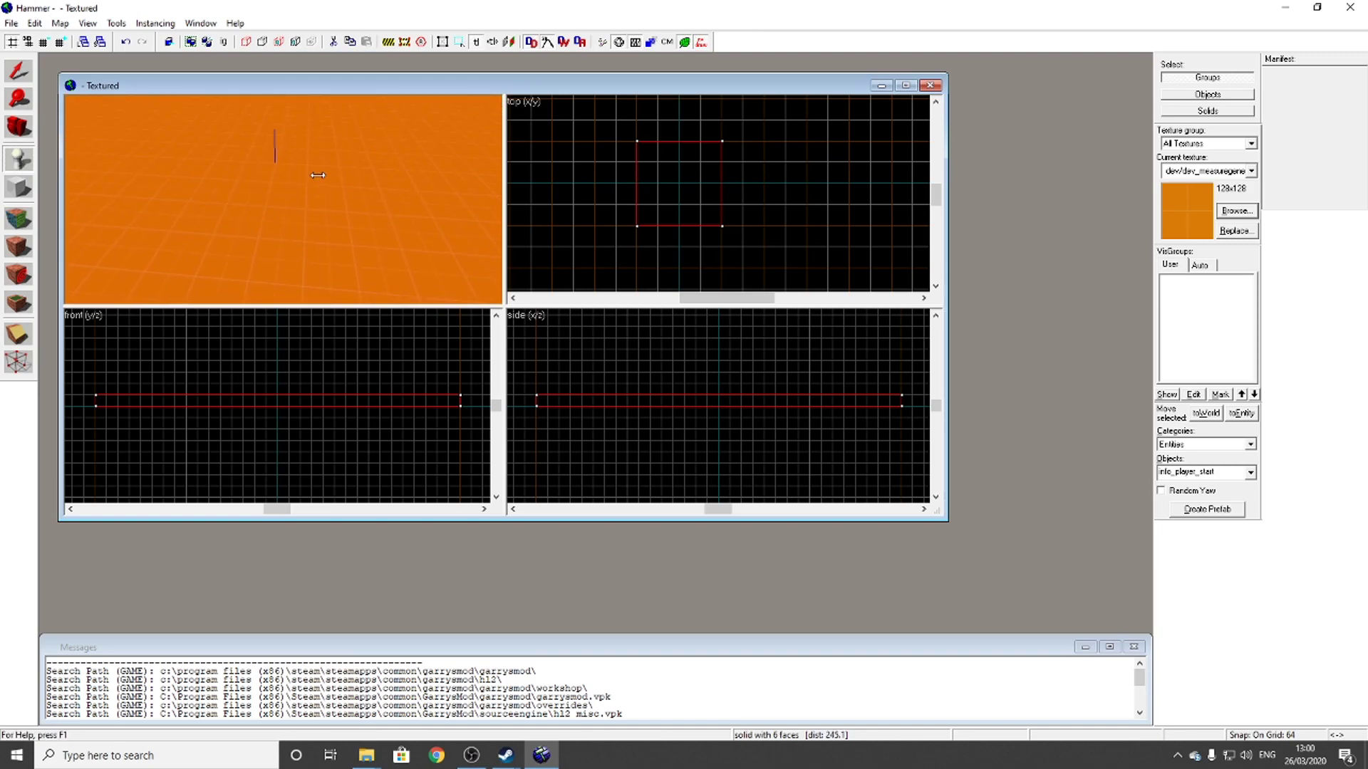
pyautogui.click(283, 198)
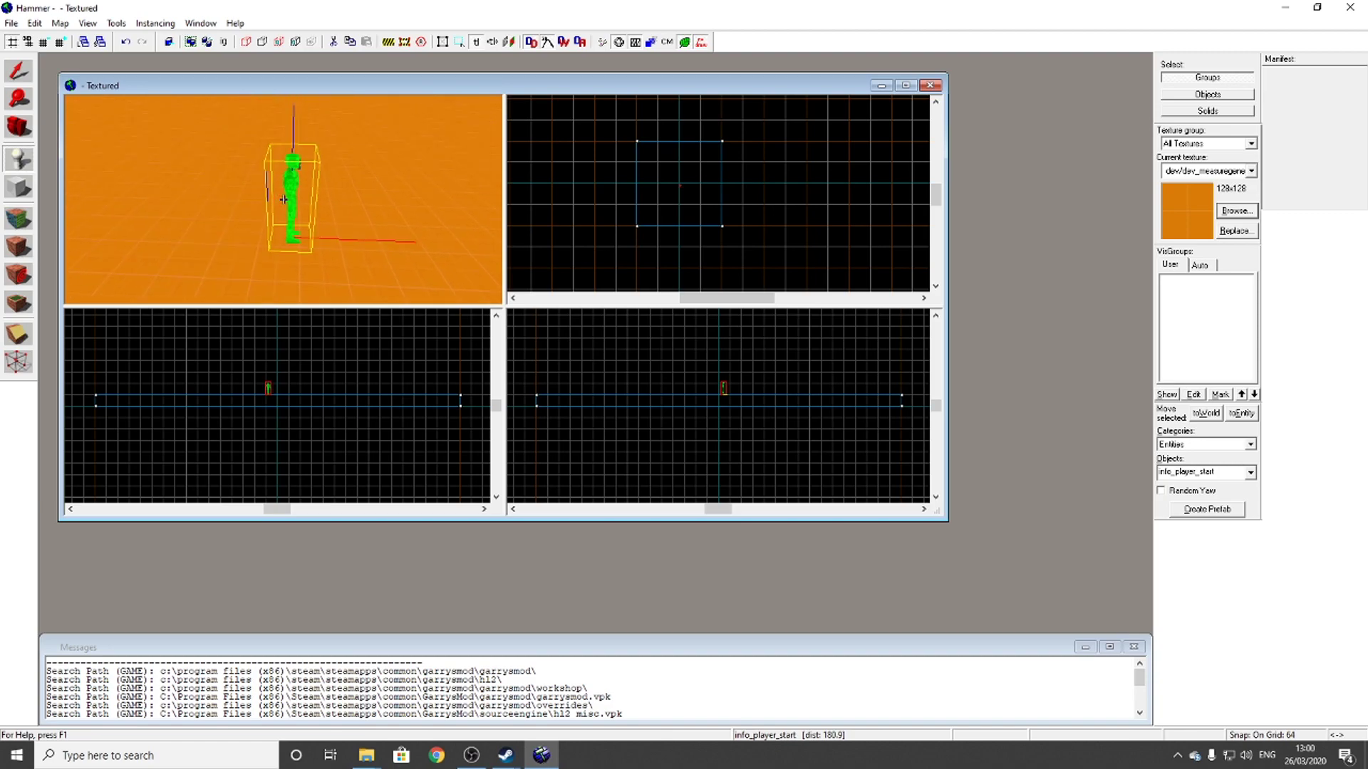
# - Examine the player start entity up close and the whole floor from several directions in the 3D view
pyautogui.scroll(-3, 284, 198)
pyautogui.press('z')
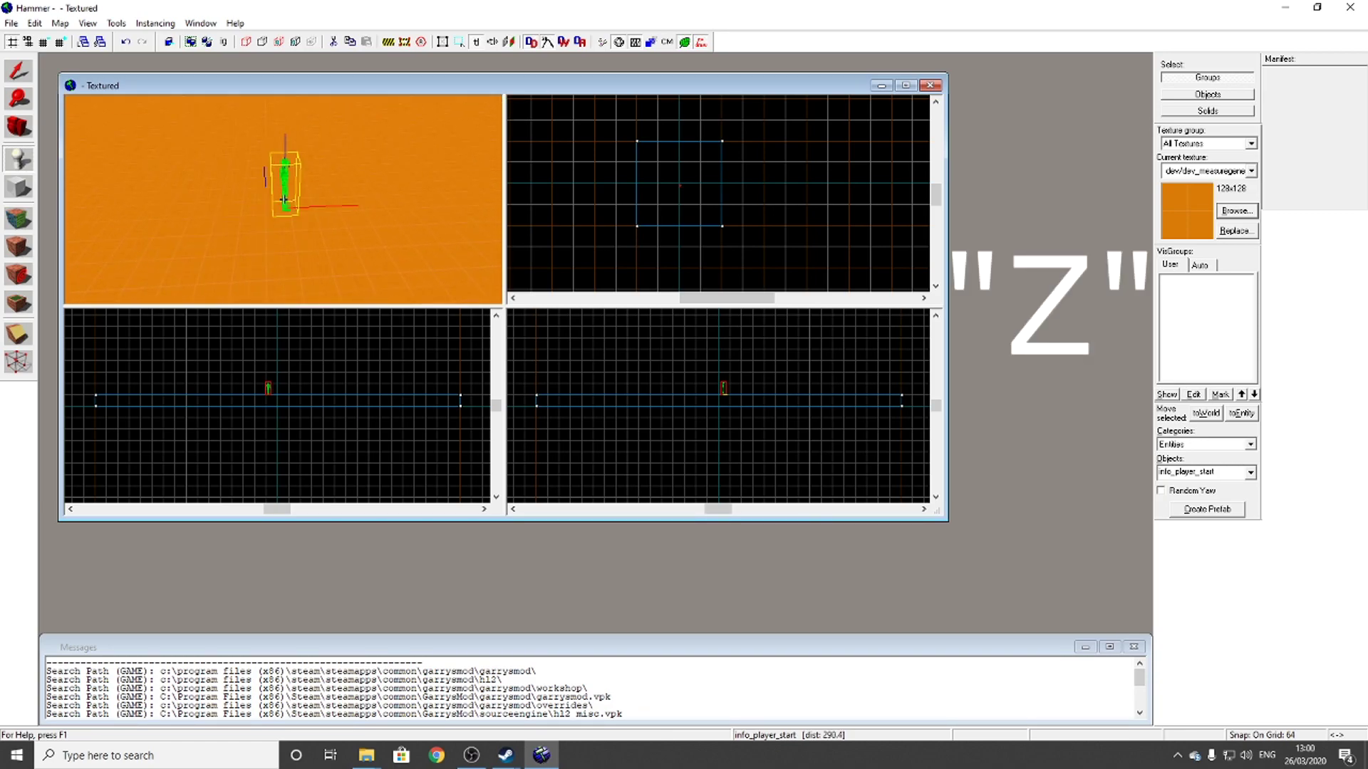
pyautogui.press('w')
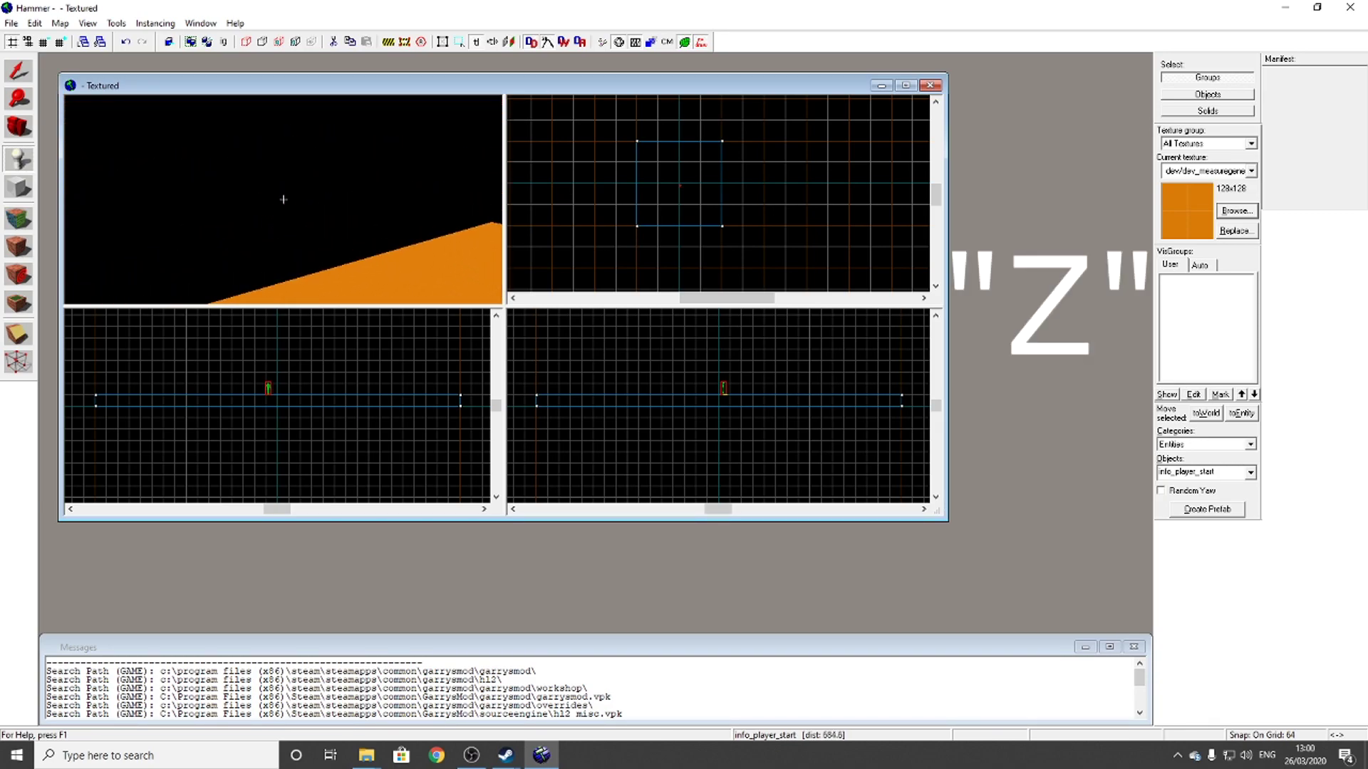
pyautogui.press('z')
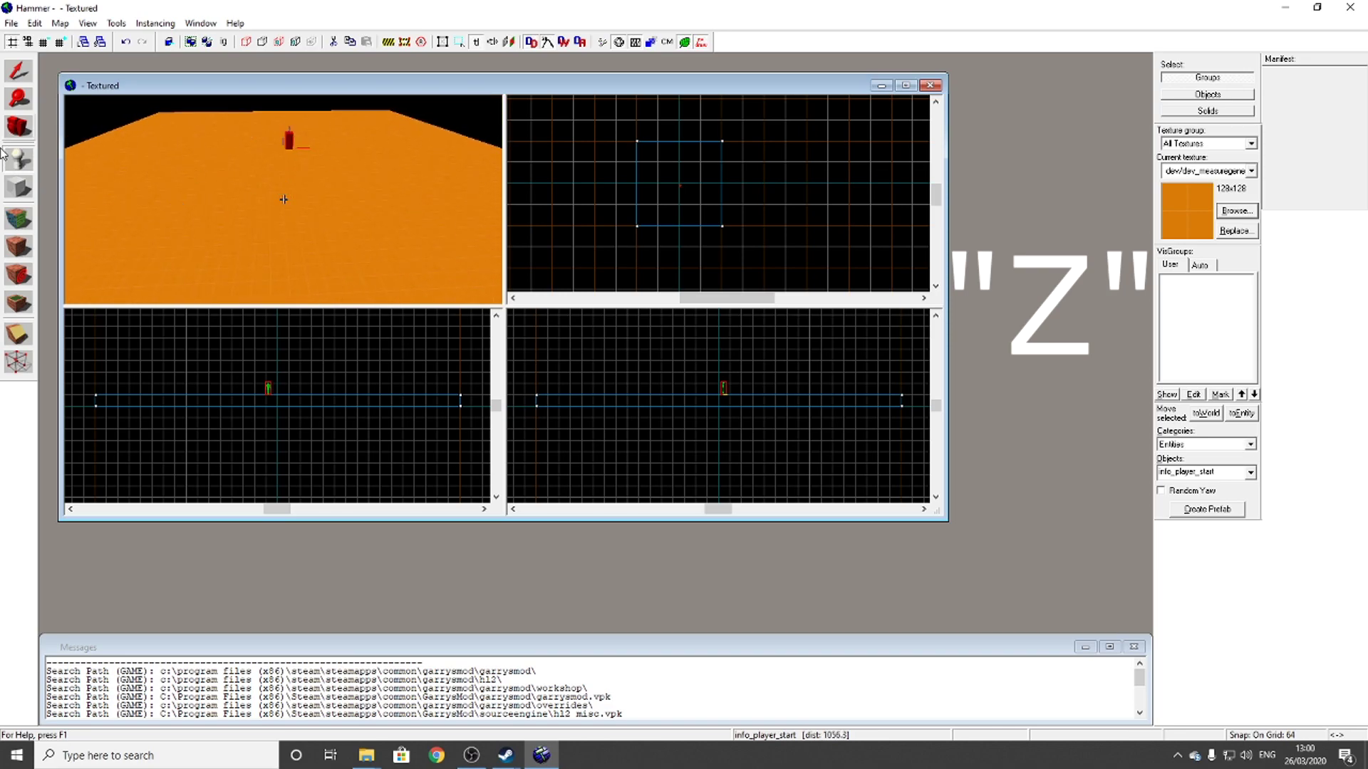
pyautogui.press('z')
pyautogui.press('w')
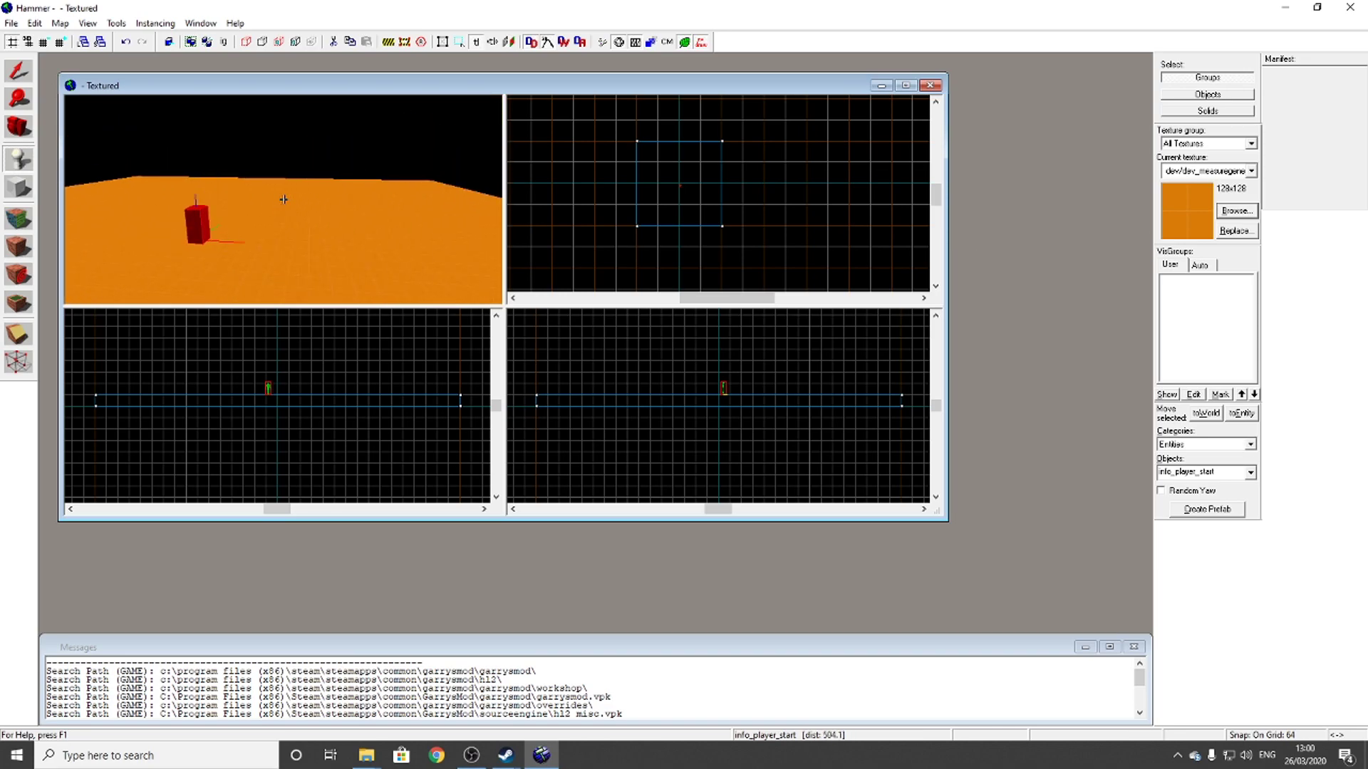
pyautogui.scroll(4, 283, 199)
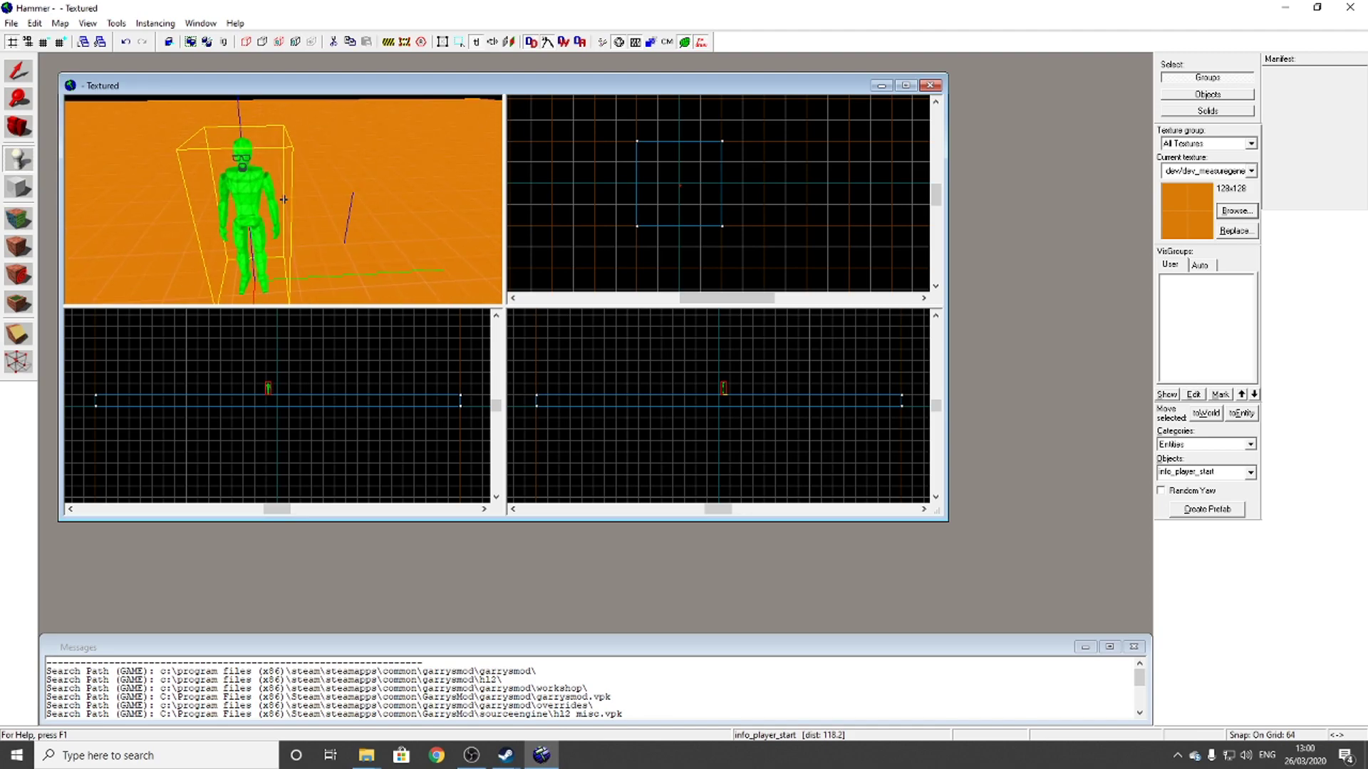
pyautogui.press('w')
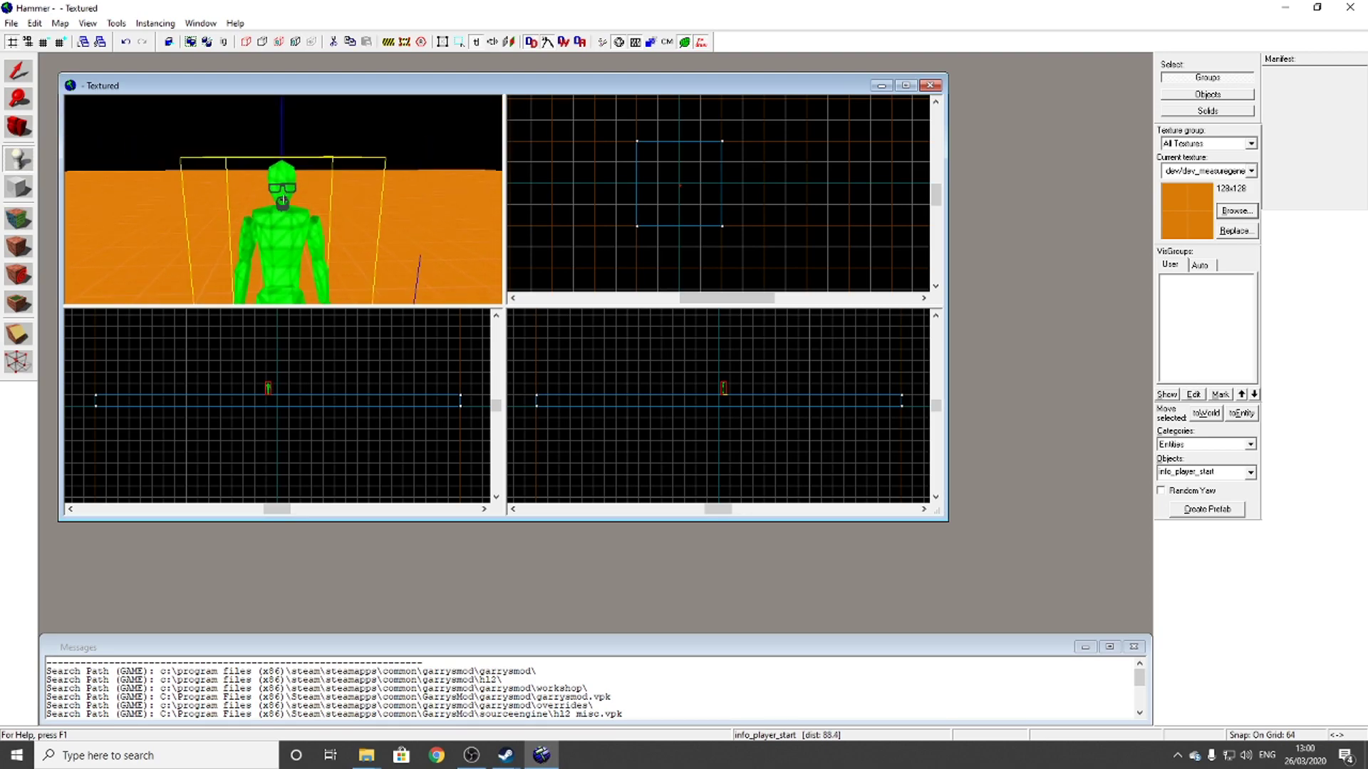
pyautogui.press('s')
pyautogui.scroll(-5, 283, 198)
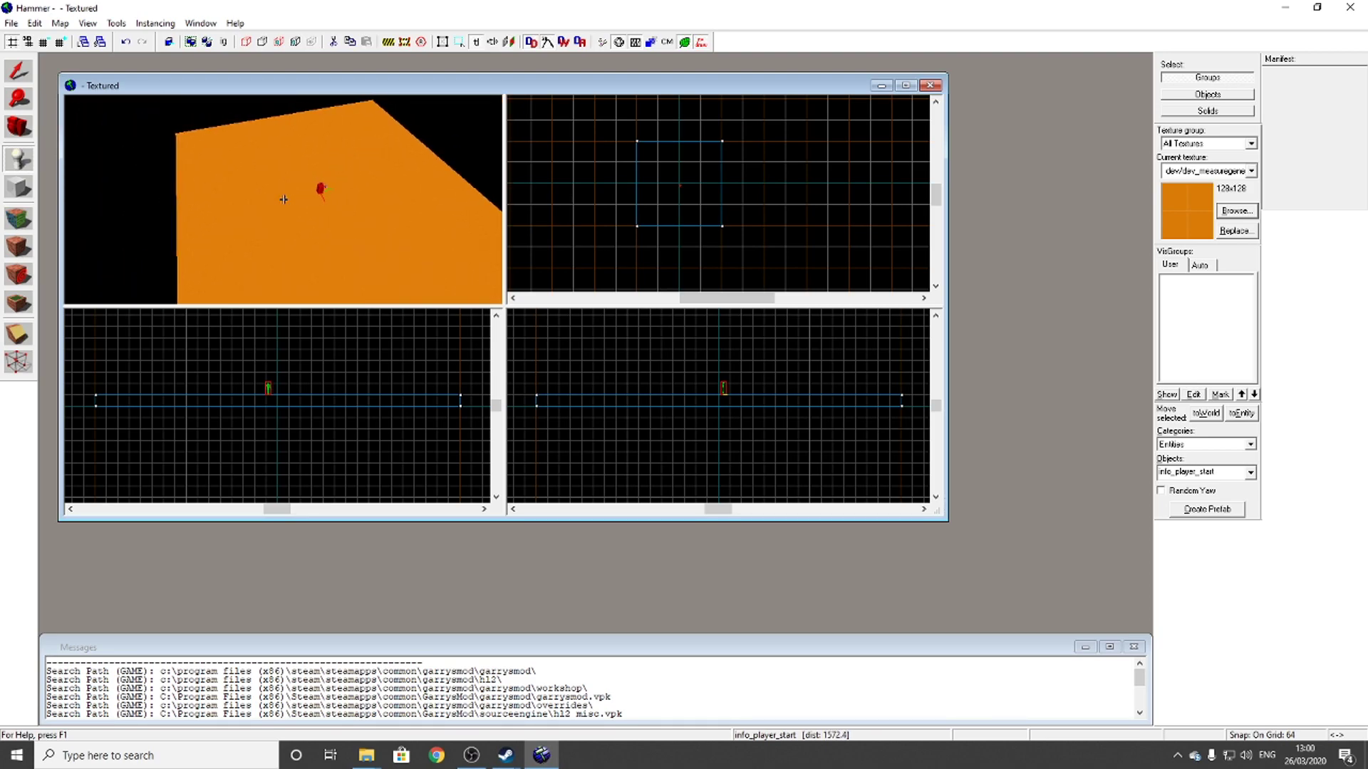
pyautogui.press('a')
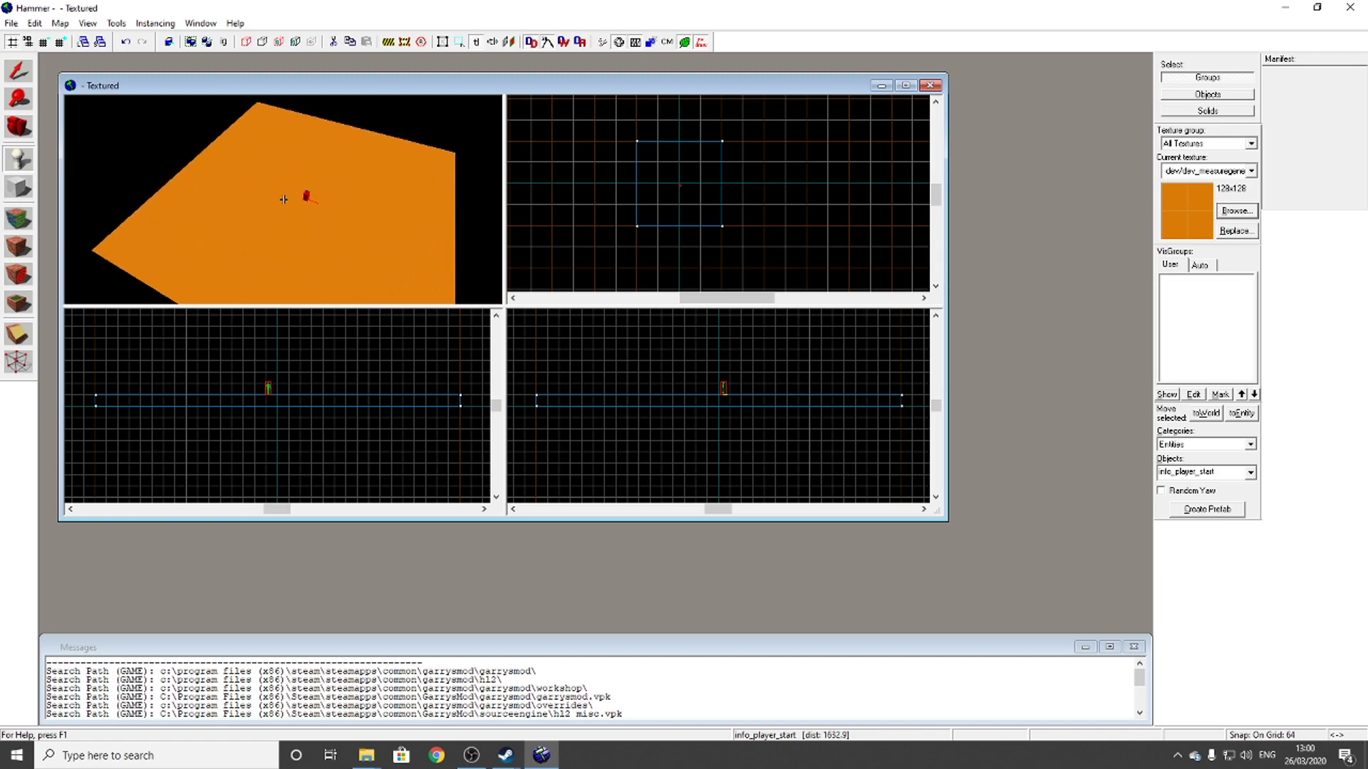
pyautogui.press('a')
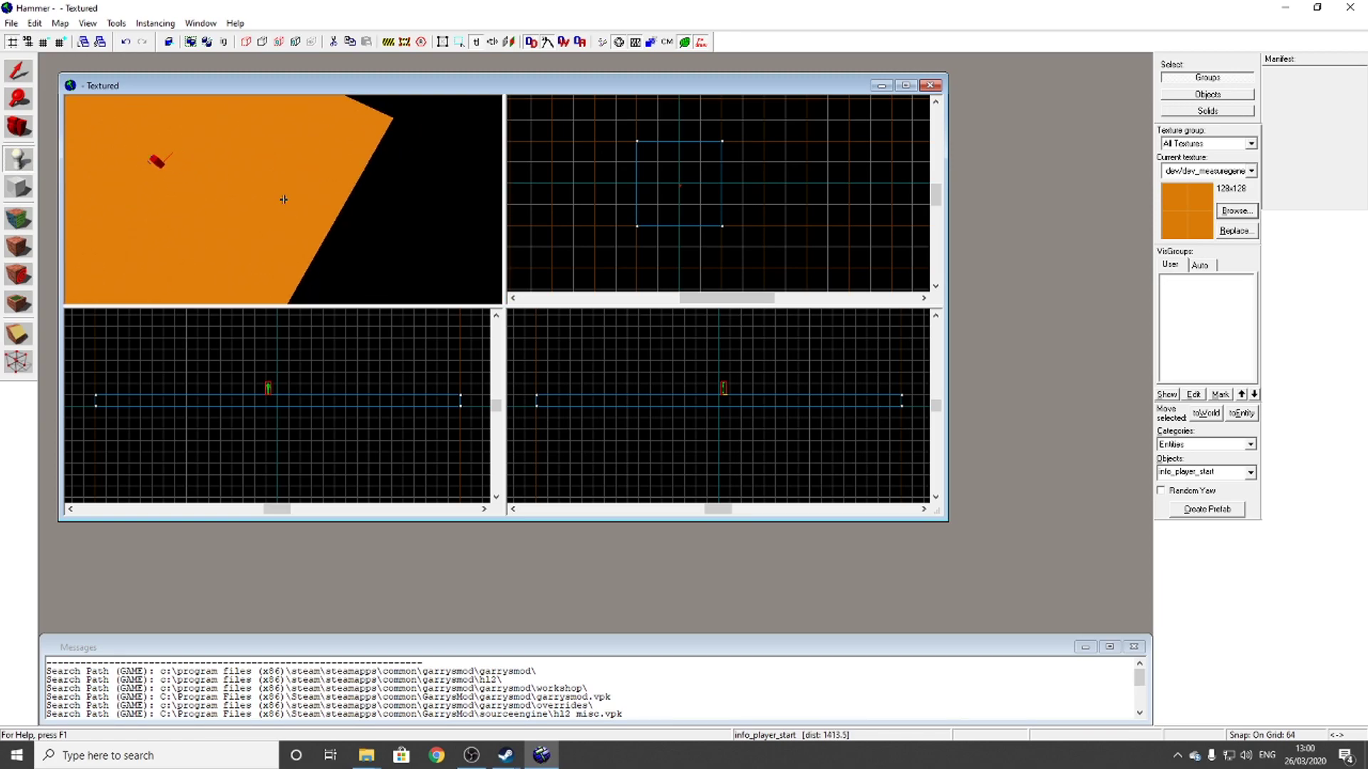
pyautogui.press('Left')
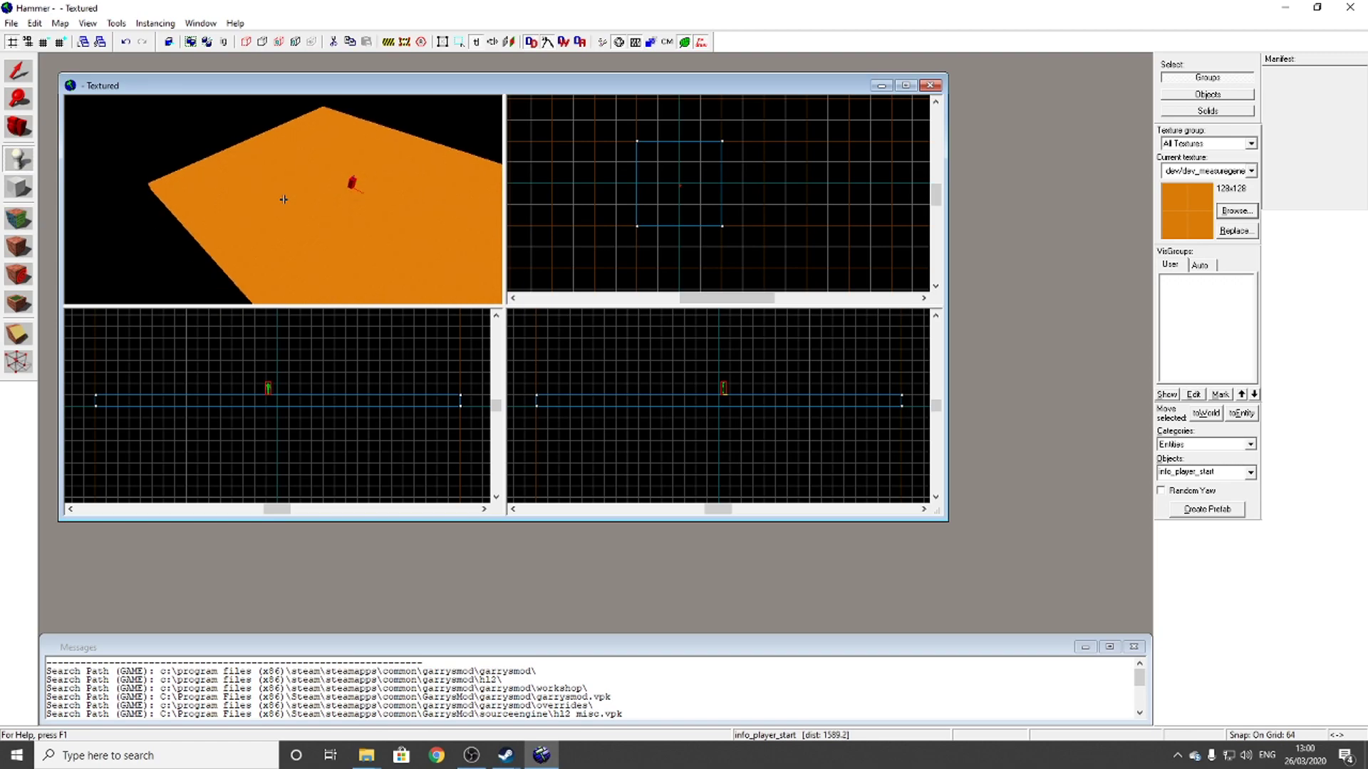
pyautogui.press('Right')
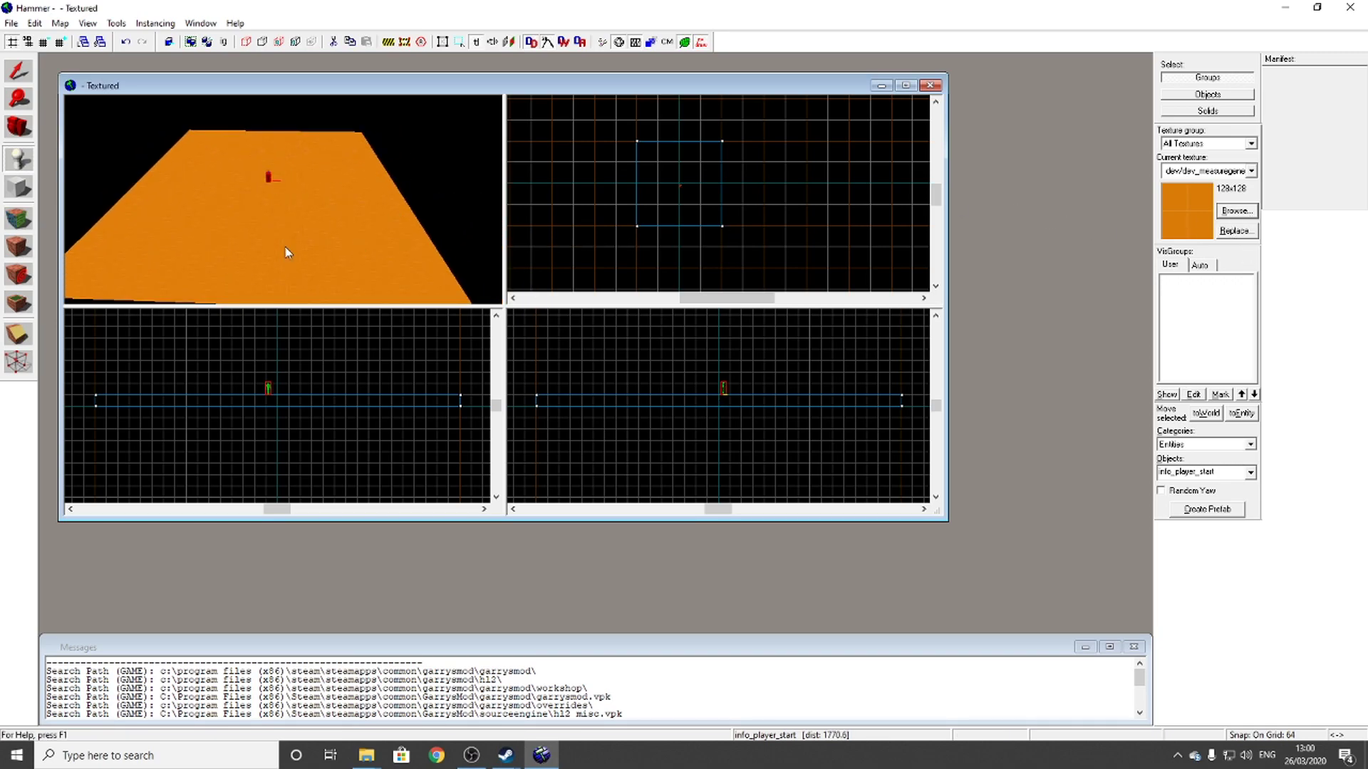
# - Outline a 2048 × 2048 block matching the floor's edges and raise its height to 1024 units in the front view
pyautogui.click(21, 187)
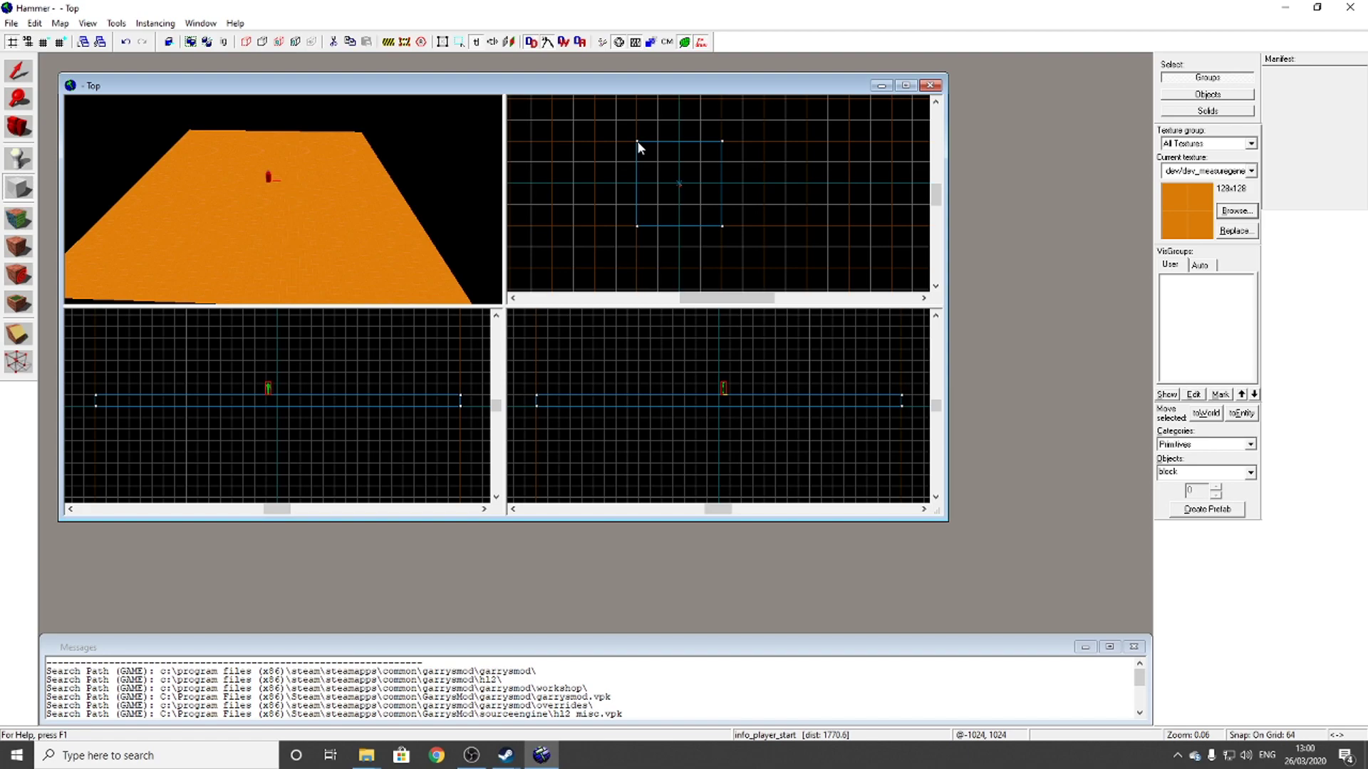
pyautogui.moveTo(639, 141)
pyautogui.mouseDown()
pyautogui.moveTo(668, 198)
pyautogui.moveTo(725, 228)
pyautogui.mouseUp()
pyautogui.press('Return')
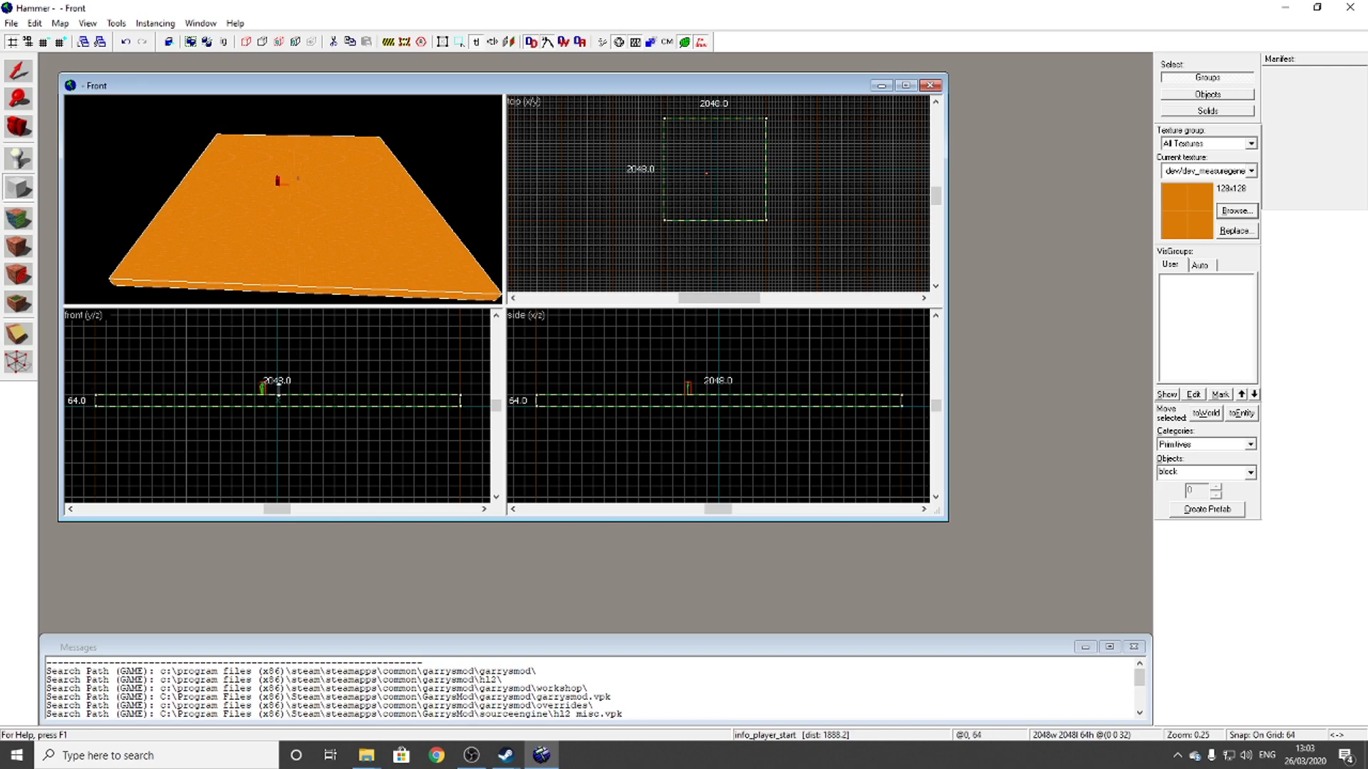
pyautogui.moveTo(278, 391)
pyautogui.mouseDown()
pyautogui.moveTo(270, 297)
pyautogui.moveTo(277, 376)
pyautogui.mouseUp()
pyautogui.scroll(-6, 288, 368)
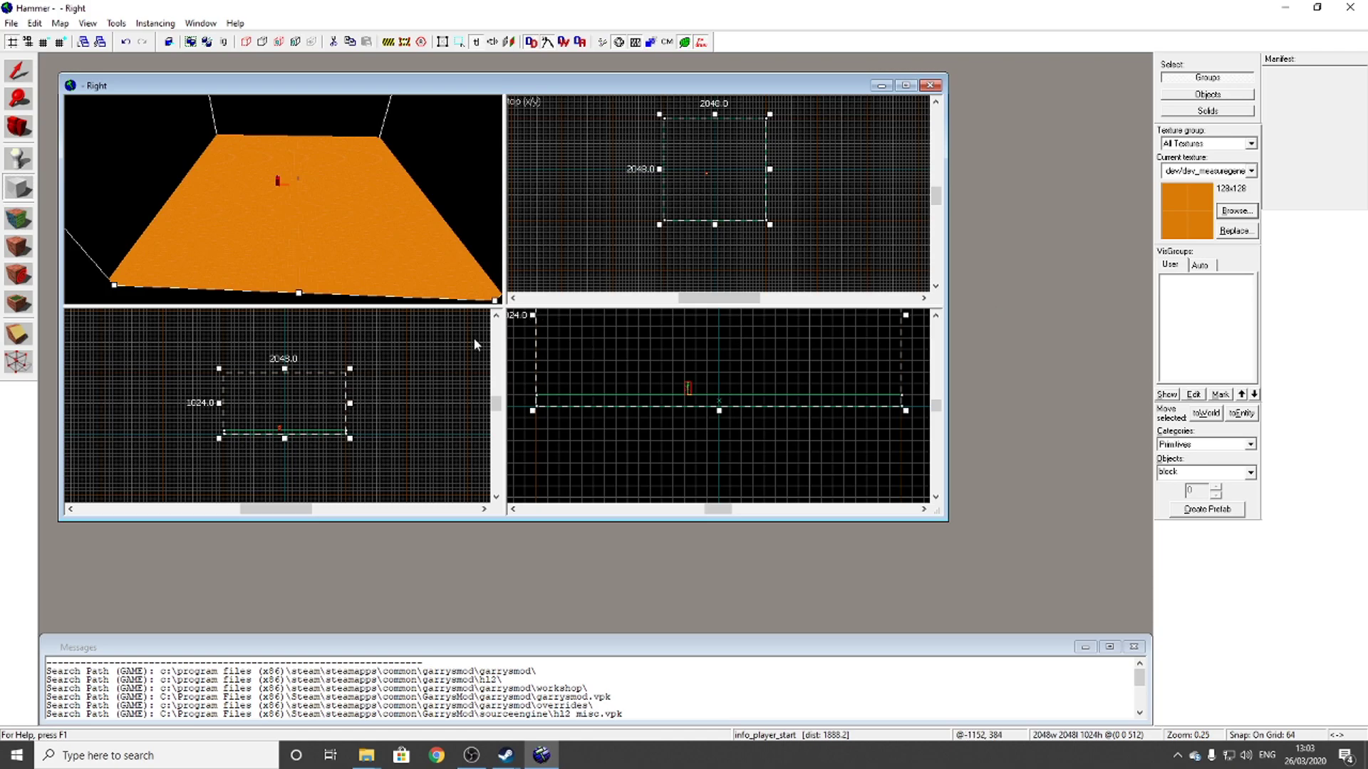
# - Filter the textures for "2d", choose tools/toolsskybox2d, and create the outlined enclosing block with it
pyautogui.click(1237, 210)
pyautogui.scroll(-5, 572, 422)
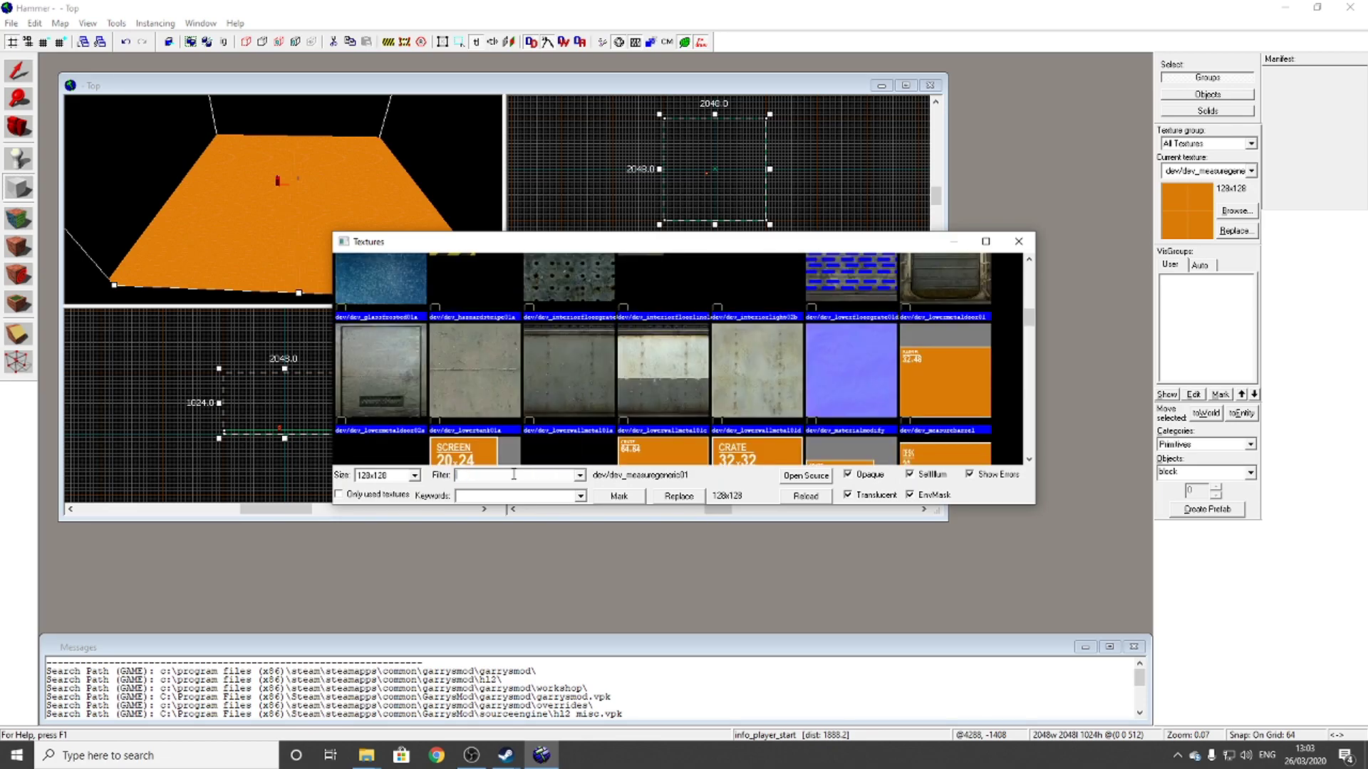
pyautogui.scroll(-2, 514, 475)
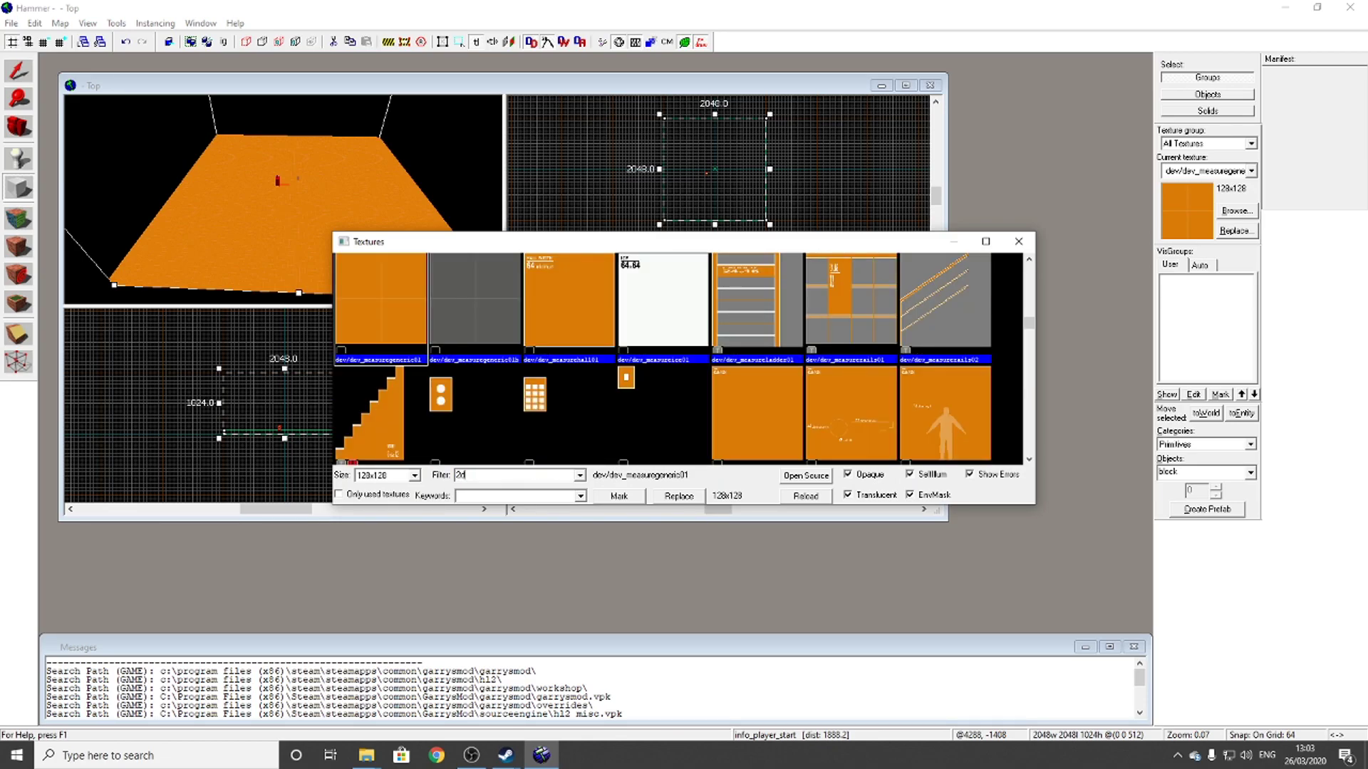
pyautogui.scroll(-5, 603, 402)
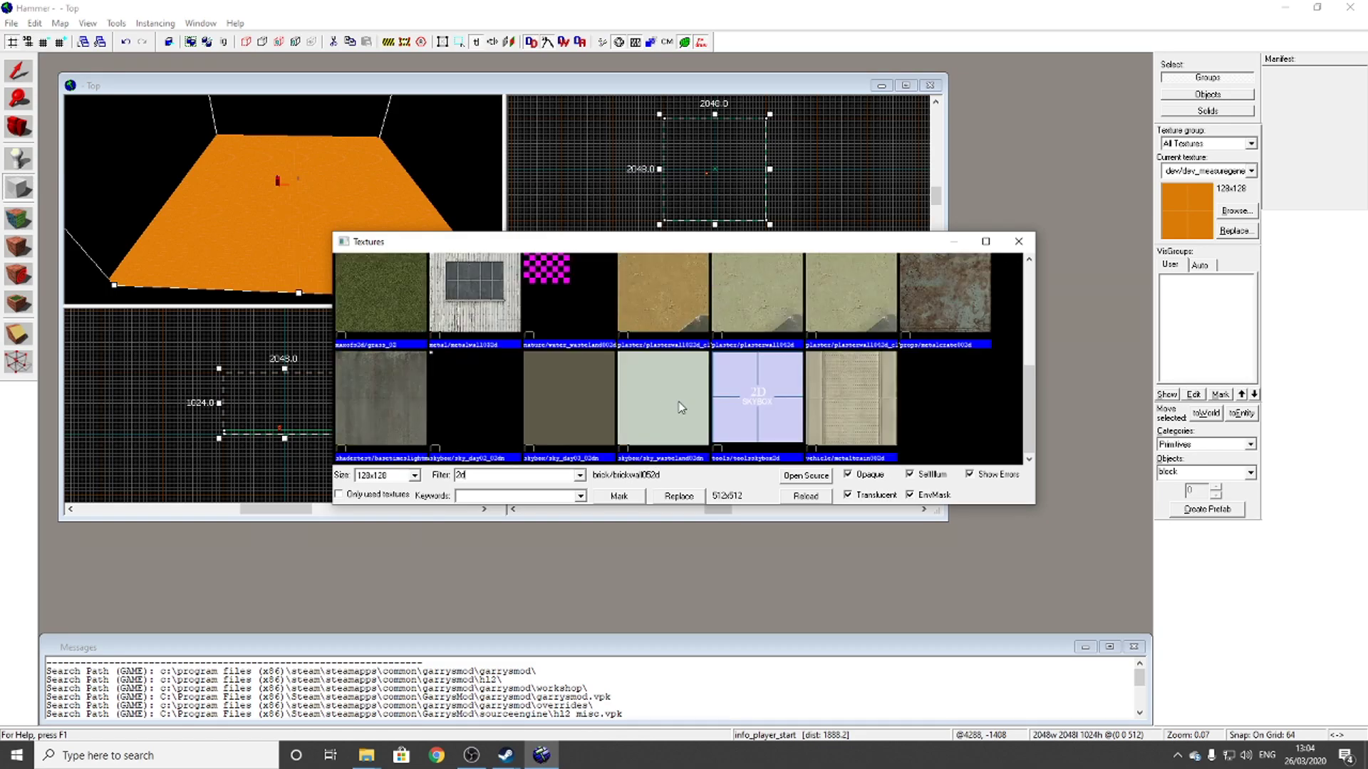
pyautogui.doubleClick(754, 405)
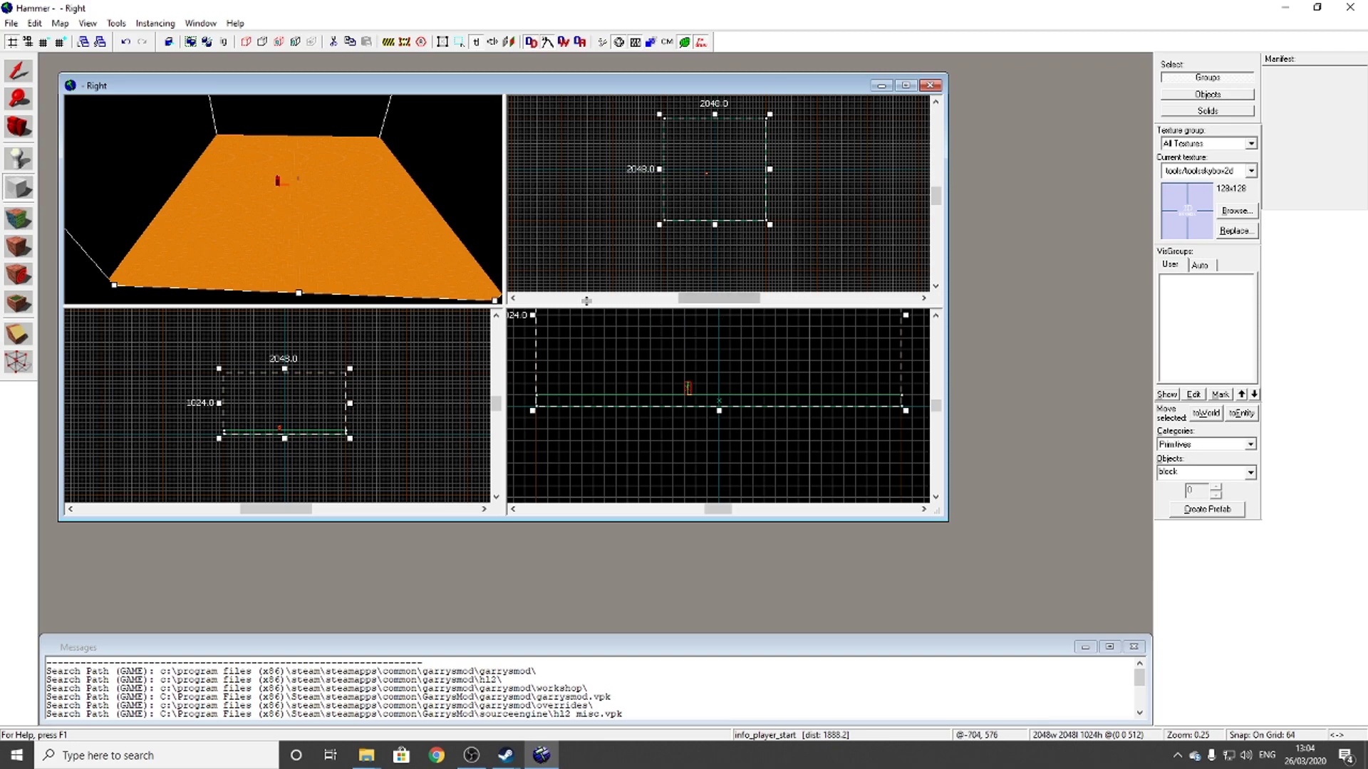
pyautogui.press('Return')
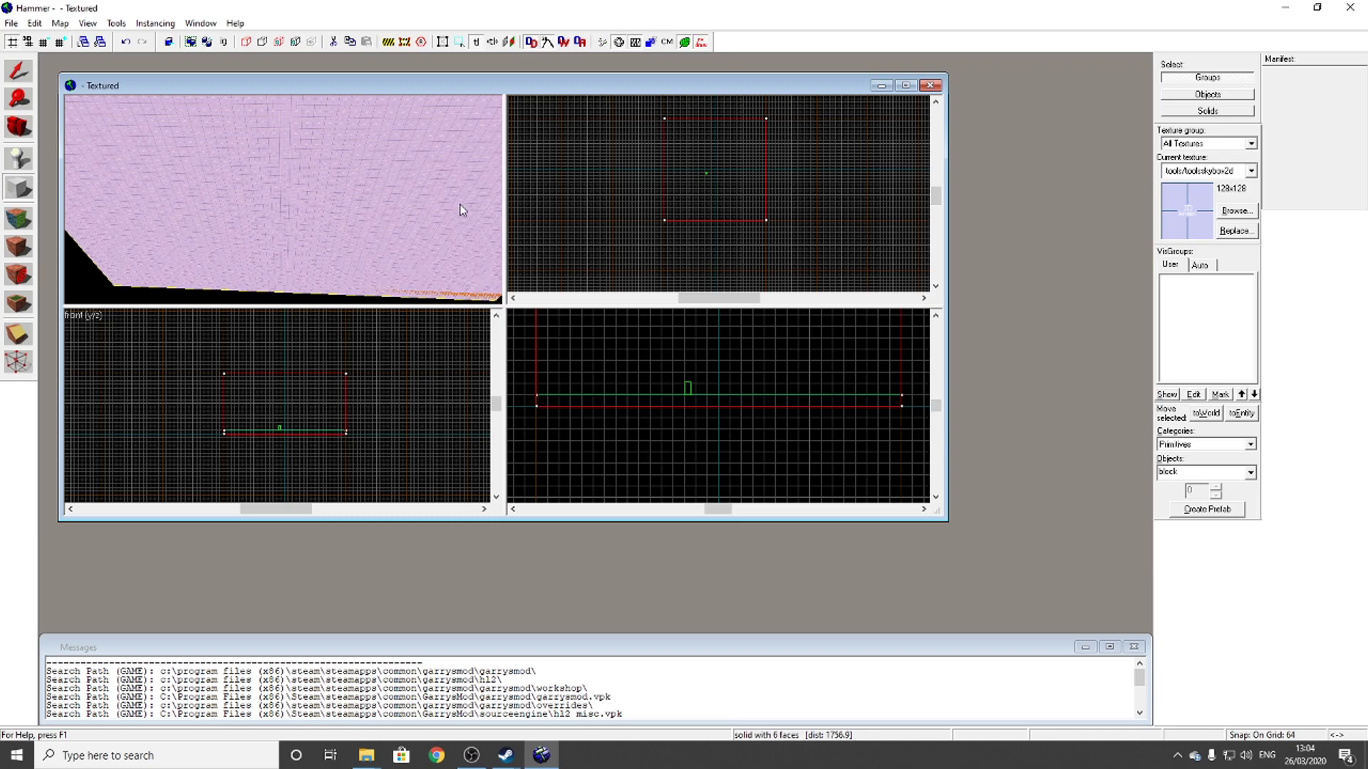
# - Hollow the skybox block outward with a wall thickness of -32
pyautogui.scroll(2, 387, 191)
pyautogui.scroll(10, 335, 132)
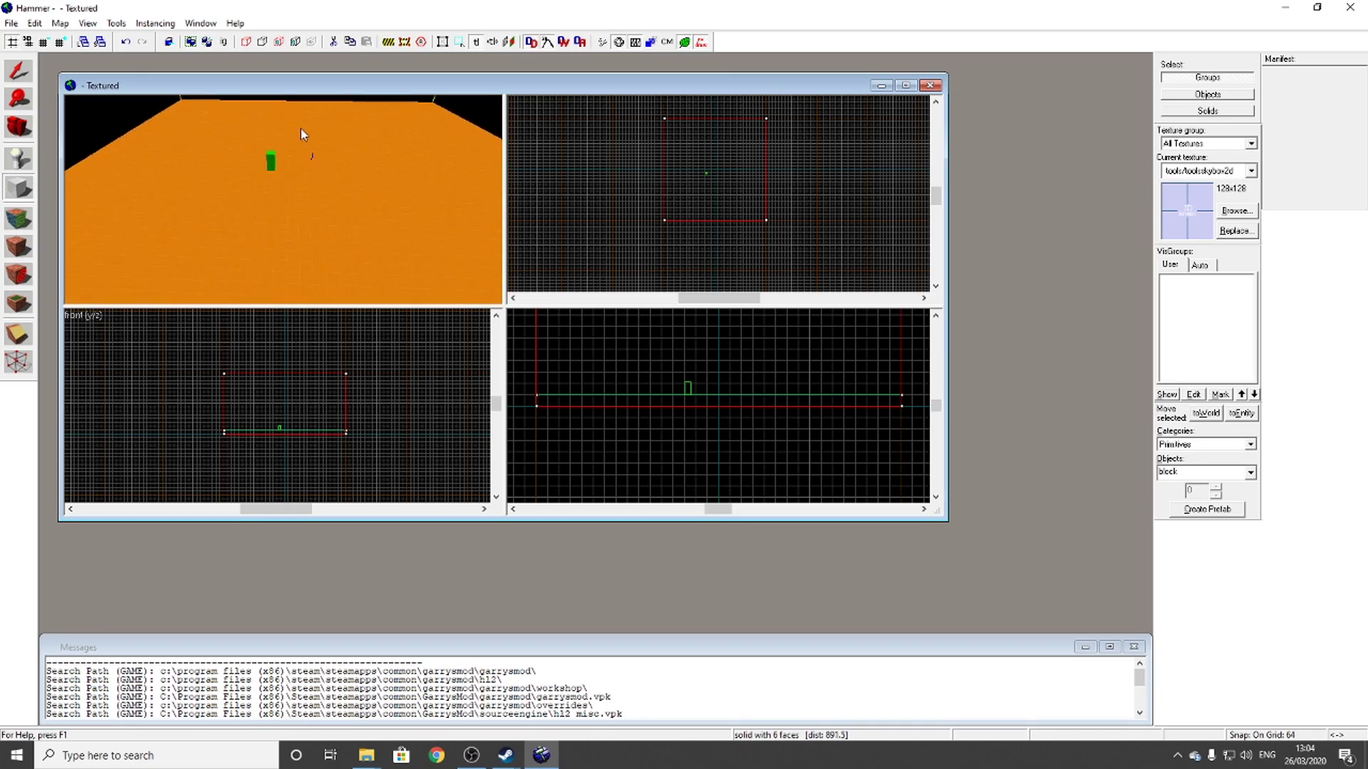
pyautogui.press('z')
pyautogui.press('w')
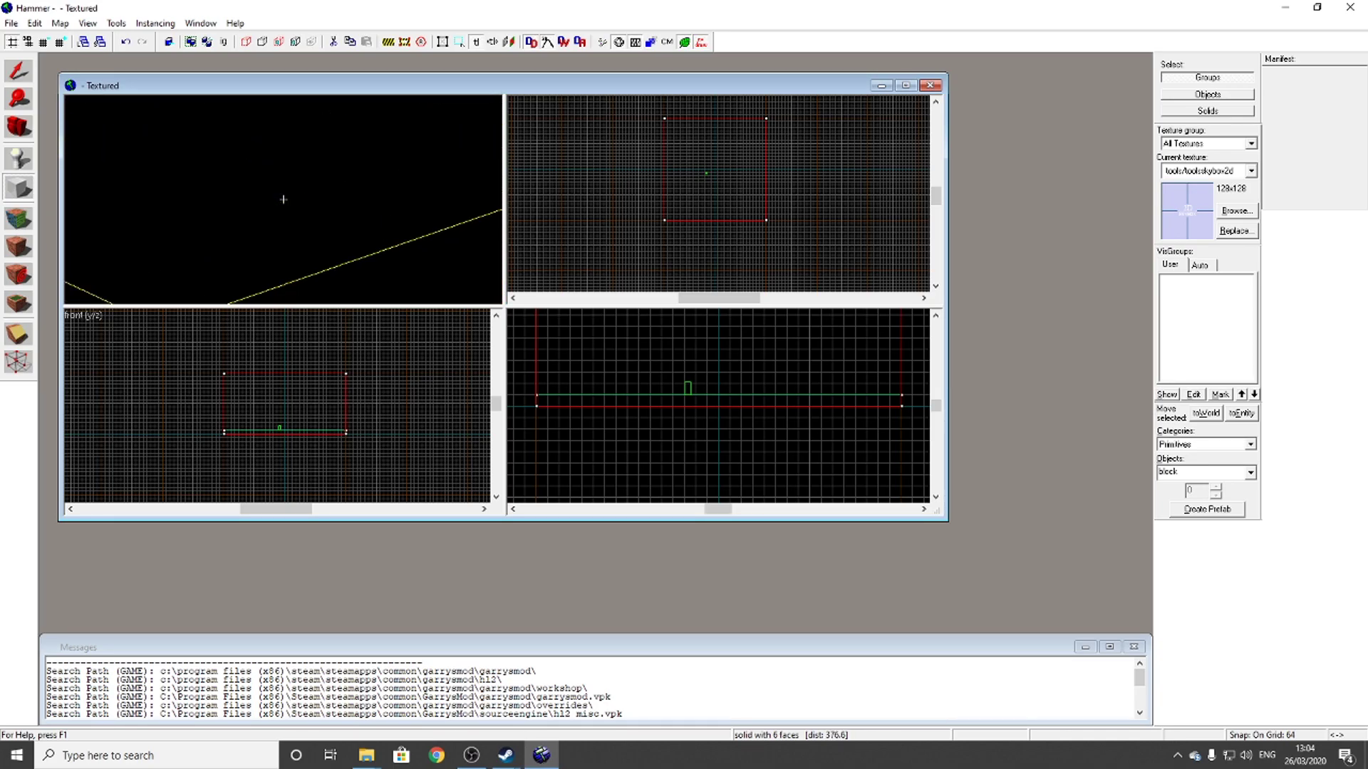
pyautogui.press('s')
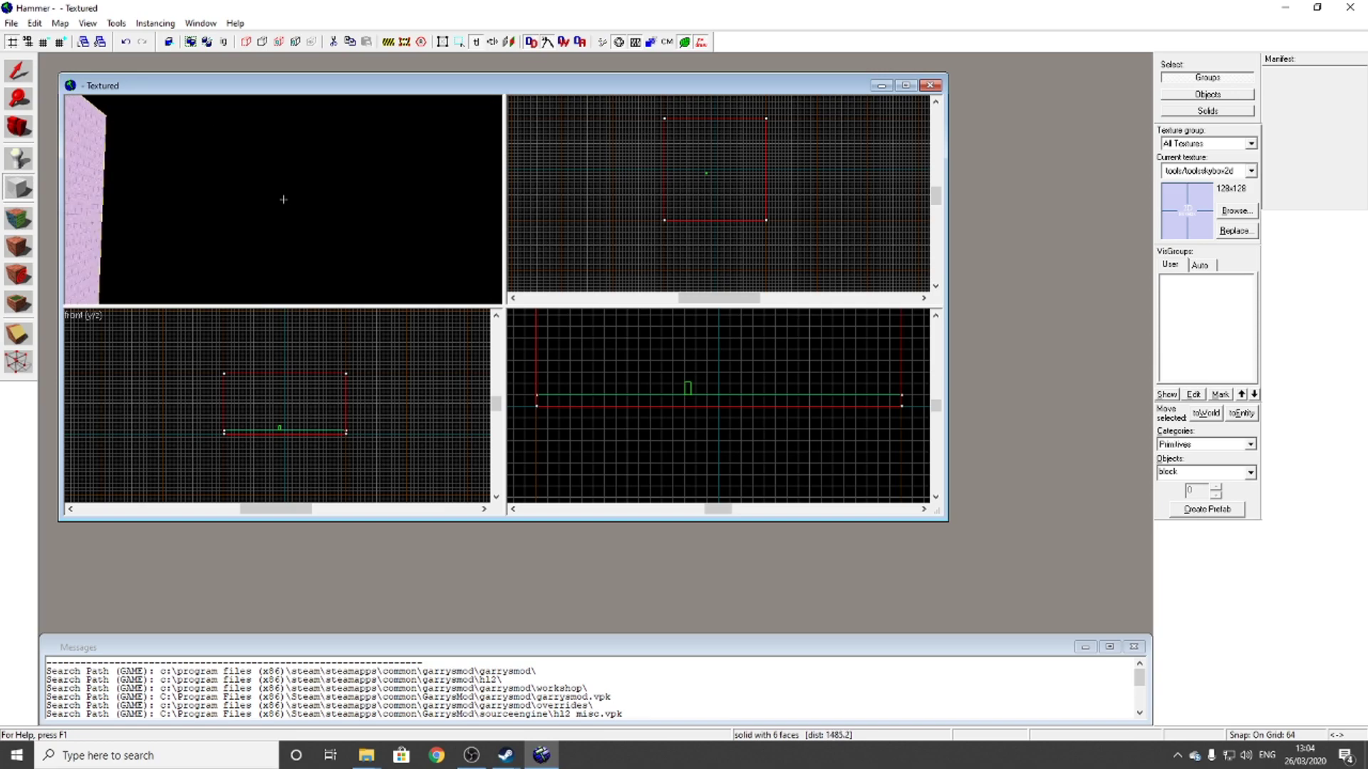
pyautogui.press('s')
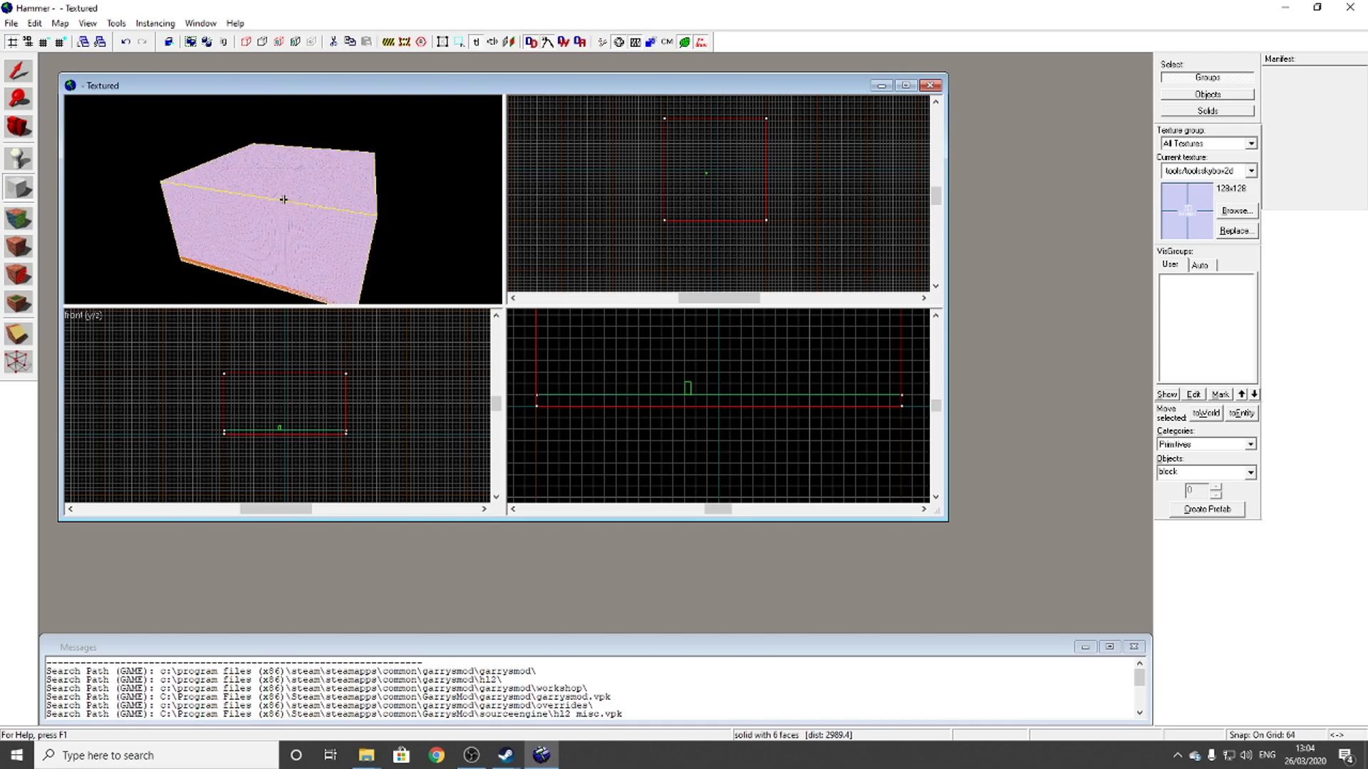
pyautogui.click(116, 23)
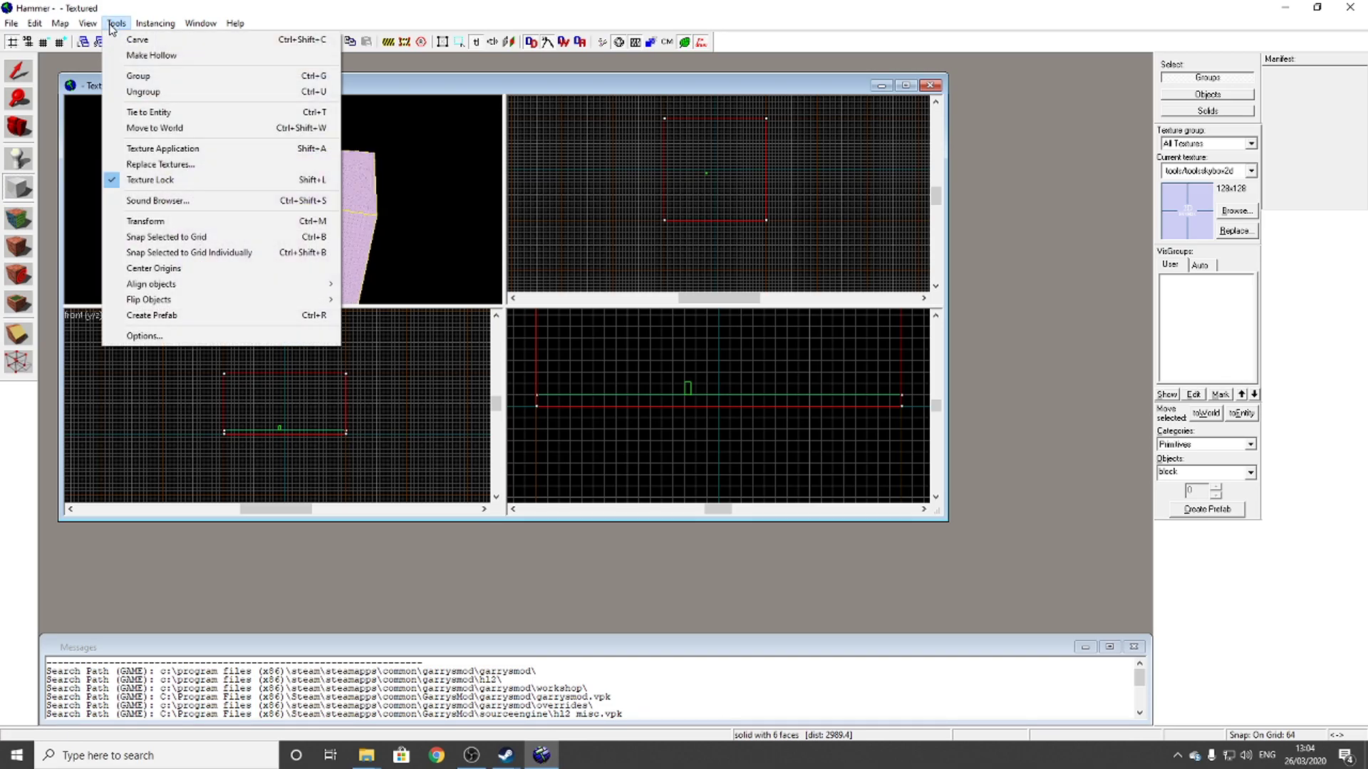
pyautogui.click(139, 56)
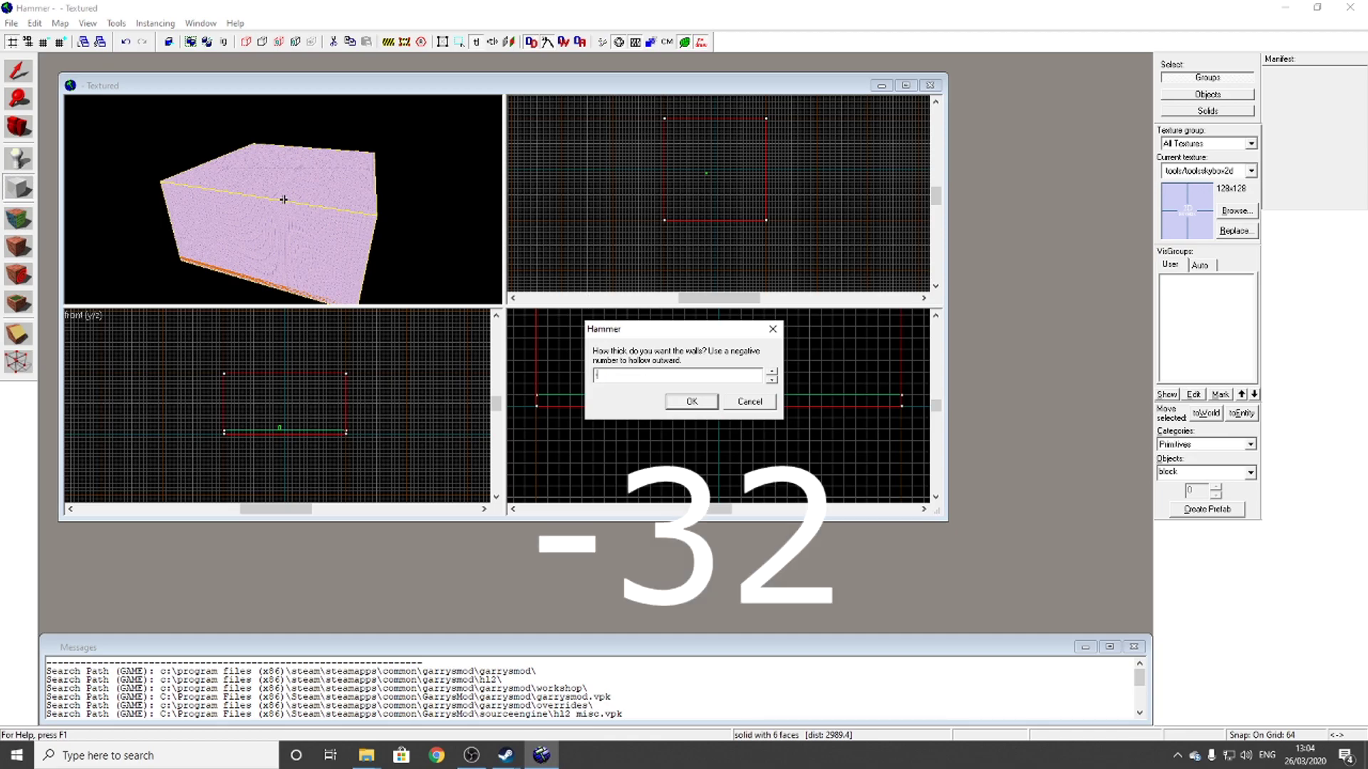
pyautogui.click(691, 401)
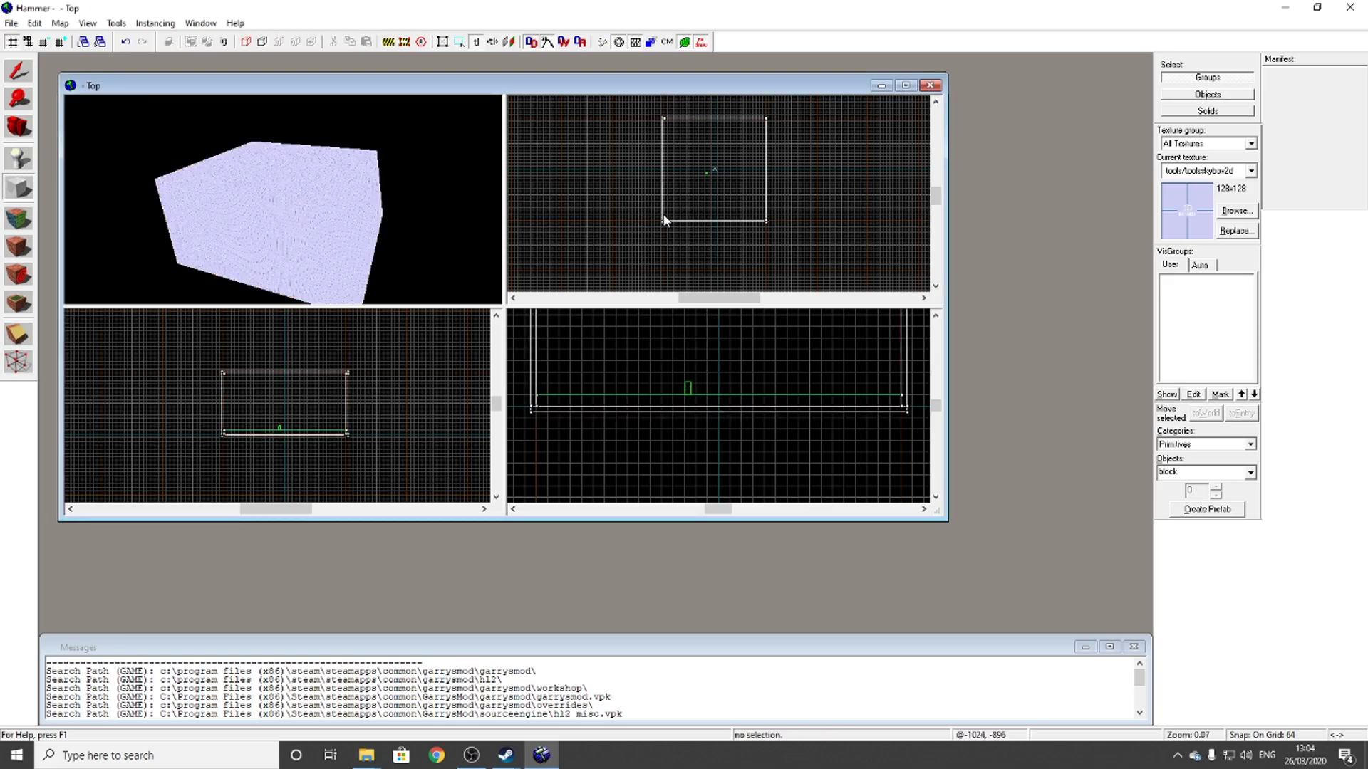
# - Examine the hollowed skybox's walls in the top view and its interior around the floor in the 3D view
pyautogui.scroll(3, 659, 191)
pyautogui.scroll(5, 688, 174)
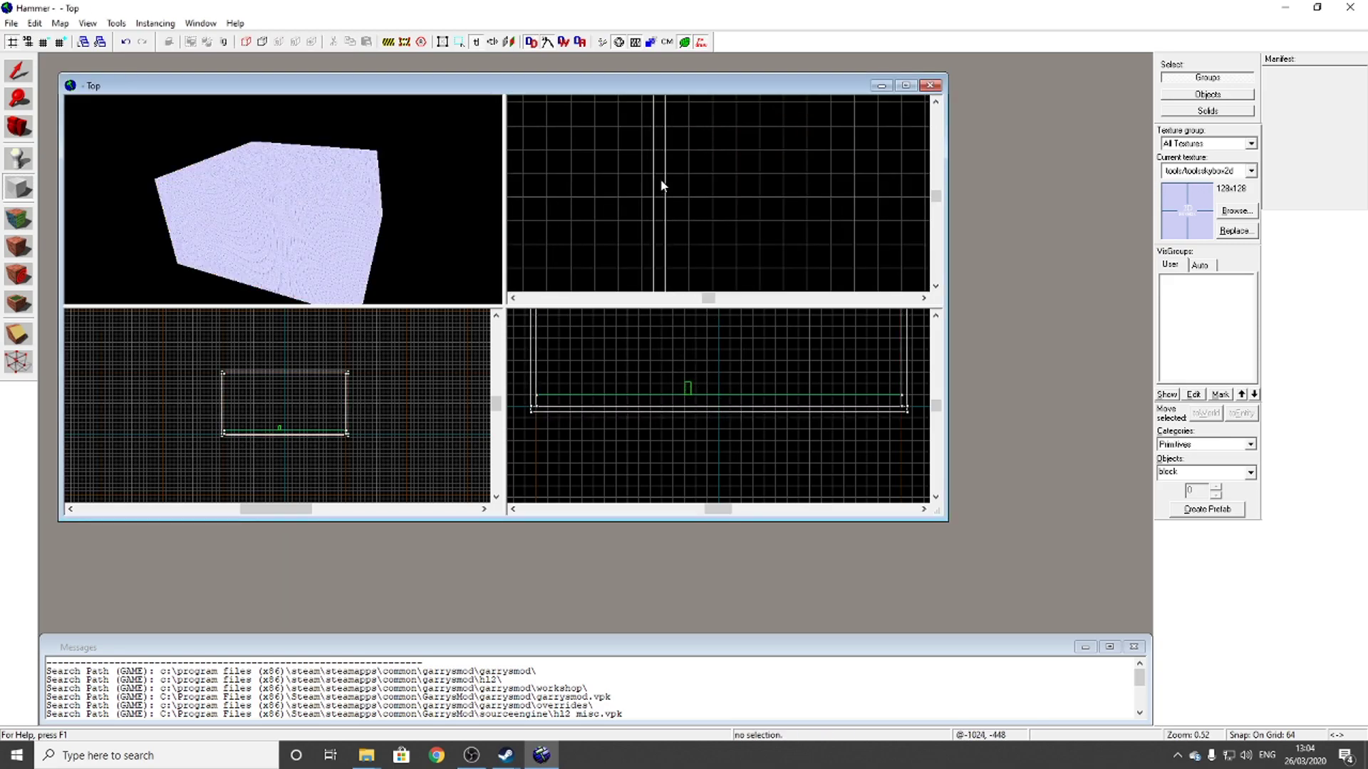
pyautogui.scroll(-6, 660, 184)
pyautogui.scroll(-2, 634, 207)
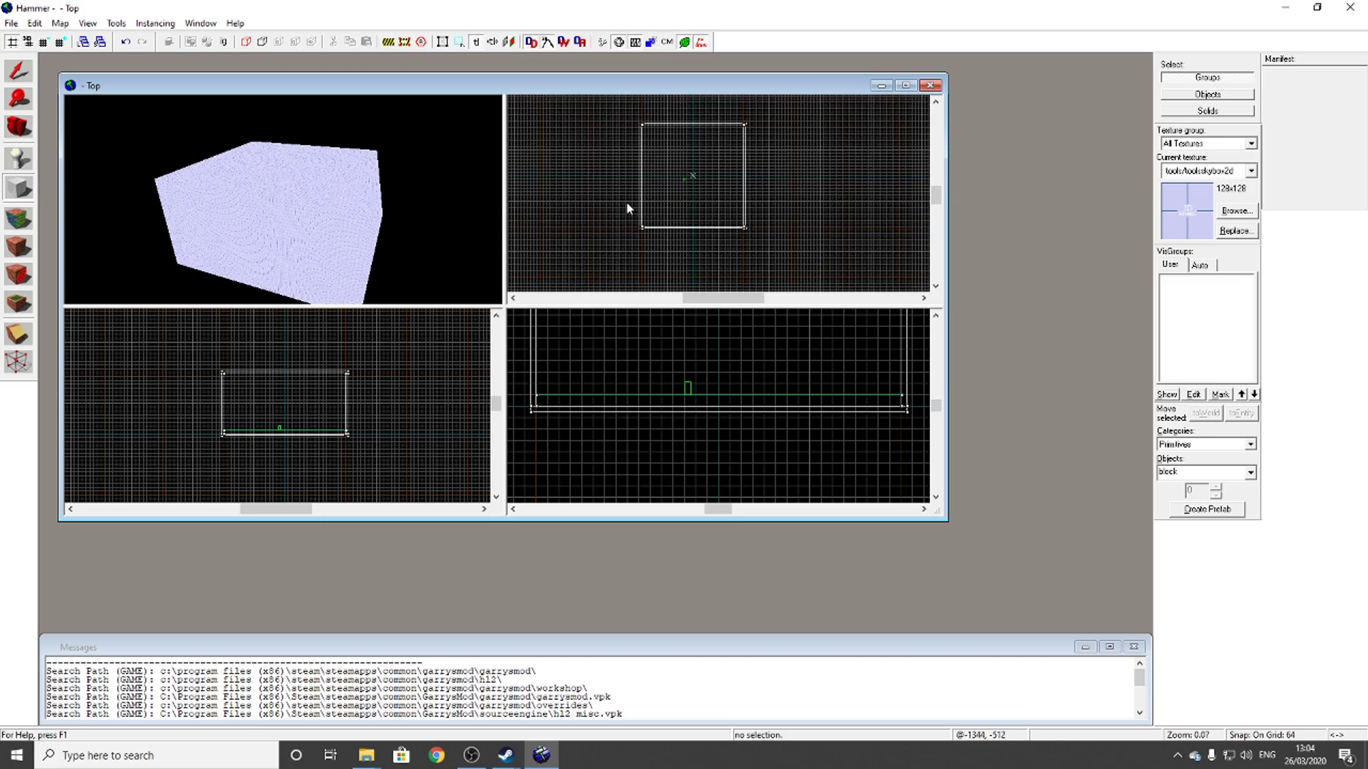
pyautogui.press('z')
pyautogui.press('w')
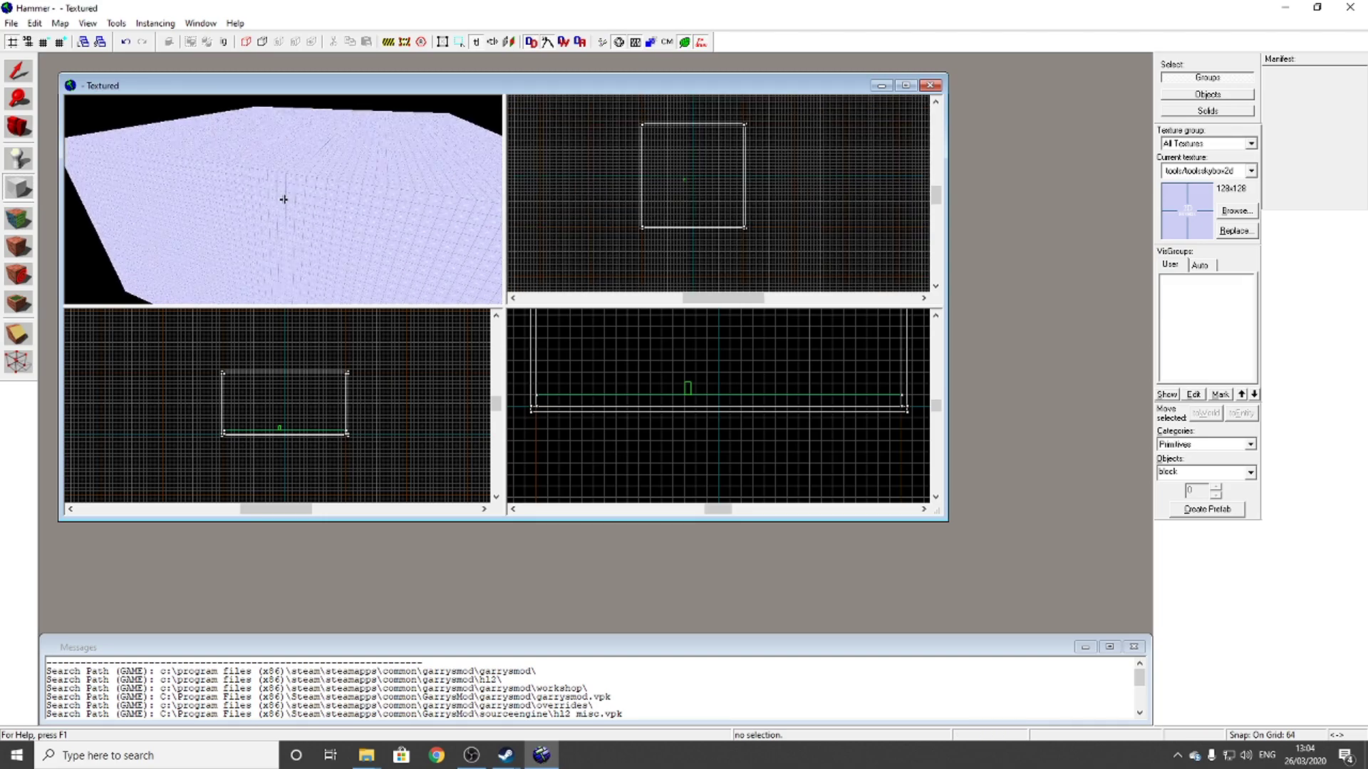
pyautogui.press('w')
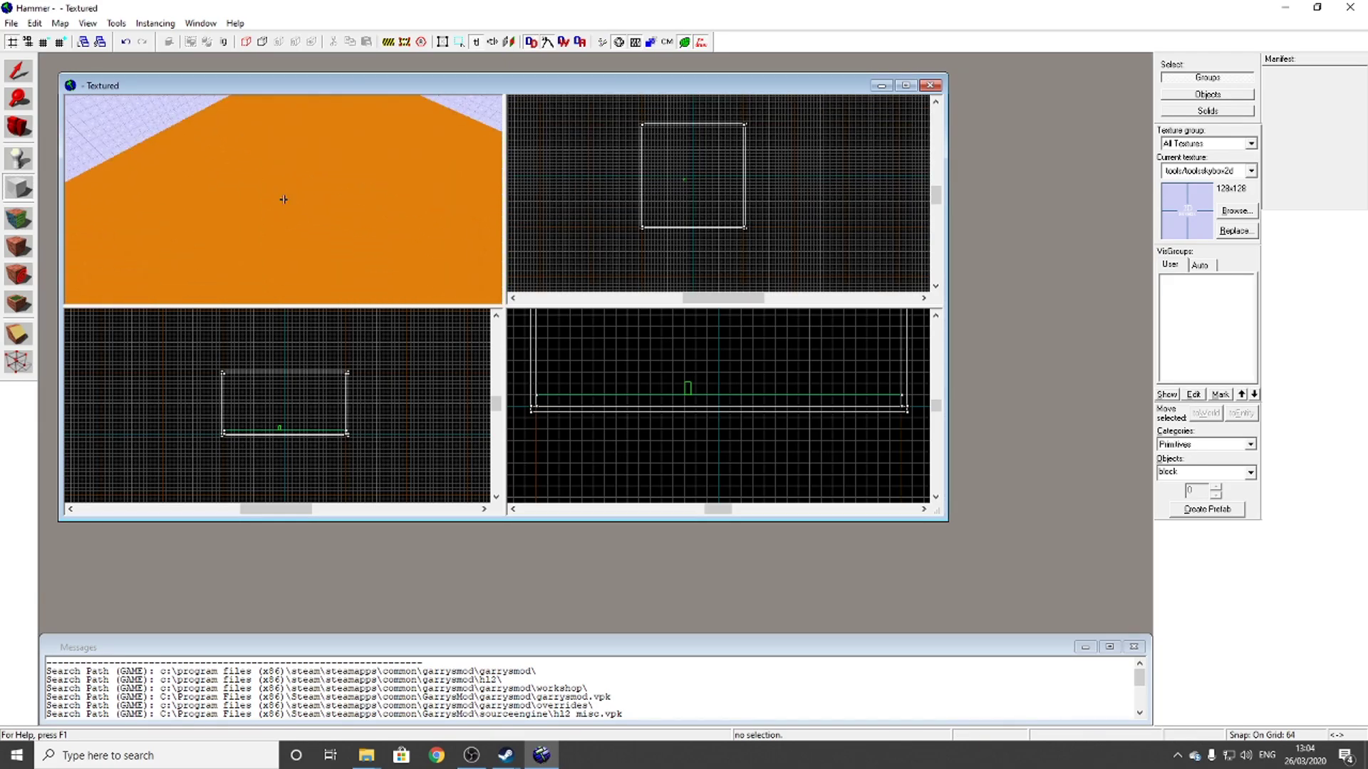
pyautogui.press('w')
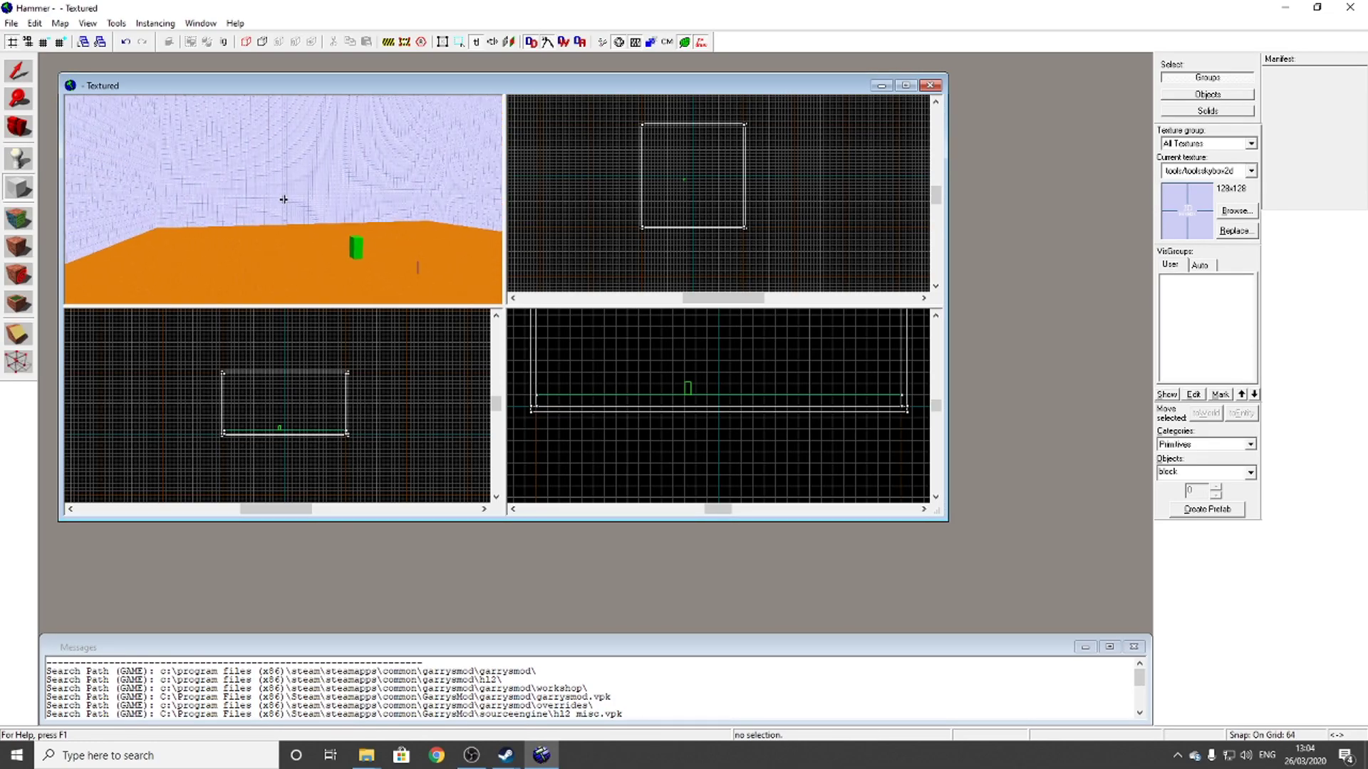
pyautogui.press('Down')
pyautogui.press('z')
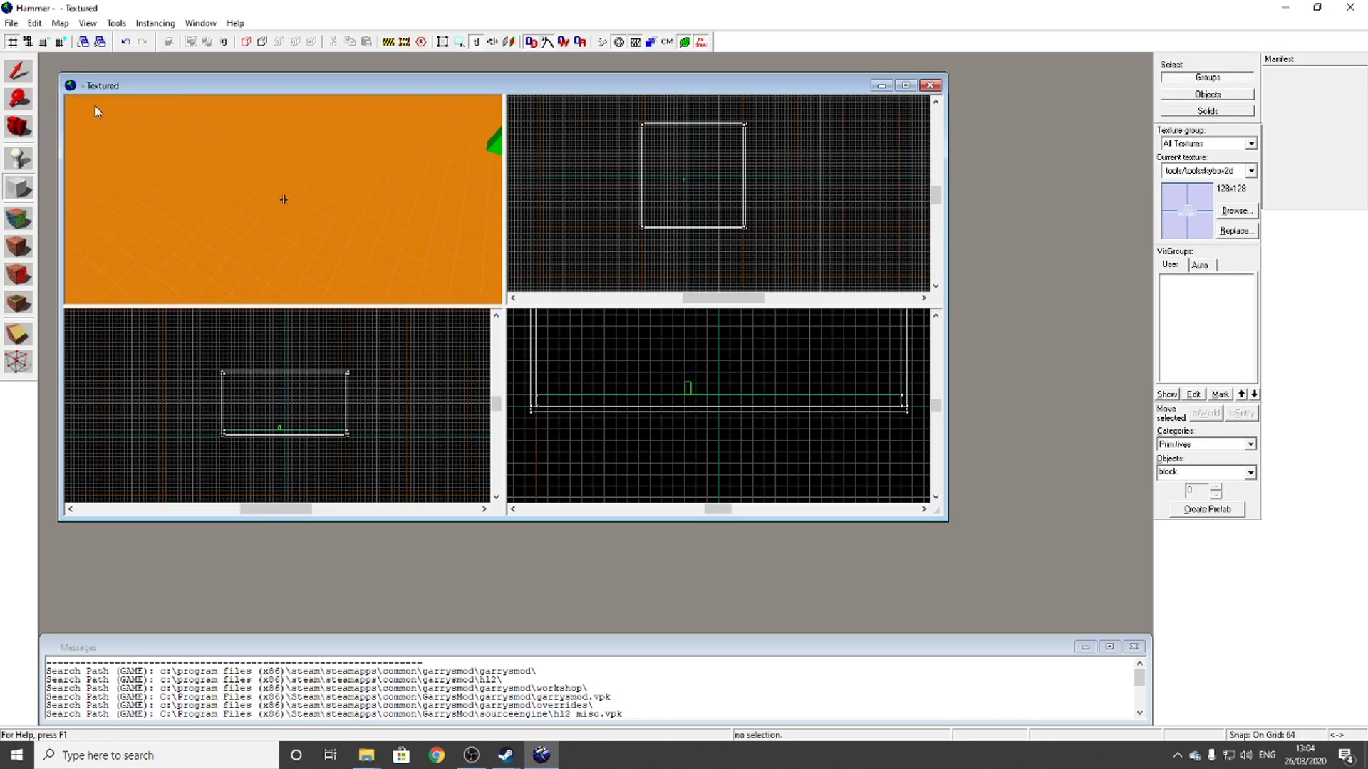
# - Place a second info_player_start entity on the floor near the existing player start in the 3D view
pyautogui.click(60, 25)
pyautogui.click(35, 25)
pyautogui.click(16, 158)
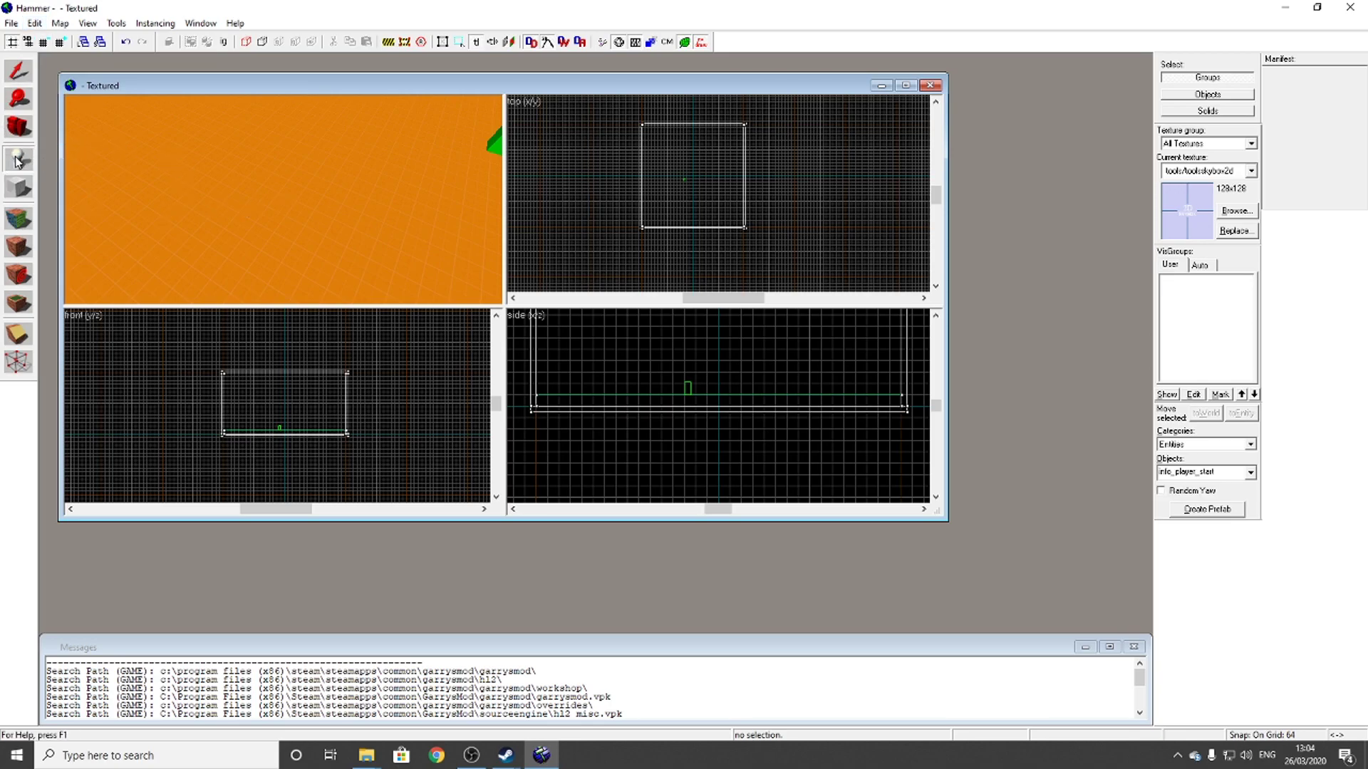
pyautogui.click(261, 208)
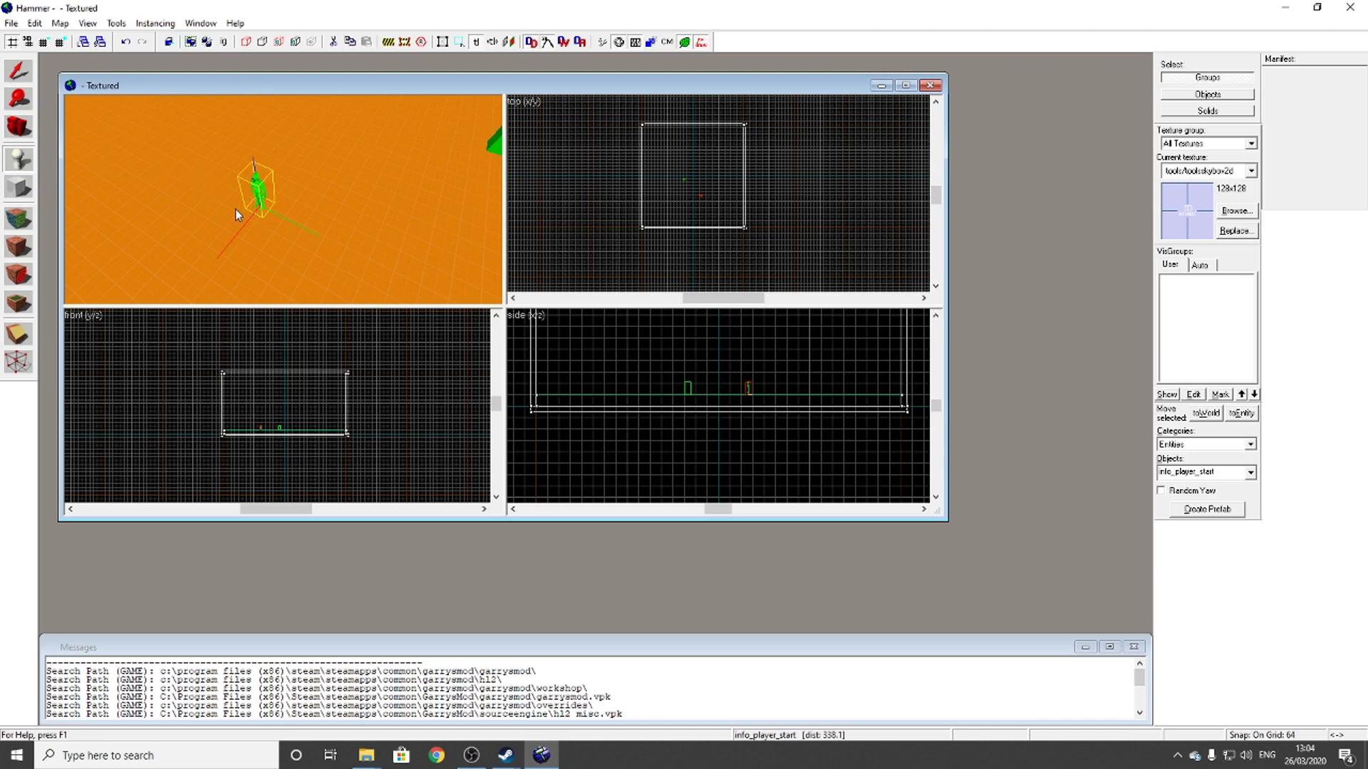
# - Change the newly placed entity's class to weapon_shotgun in its object properties and apply it
pyautogui.click(19, 73)
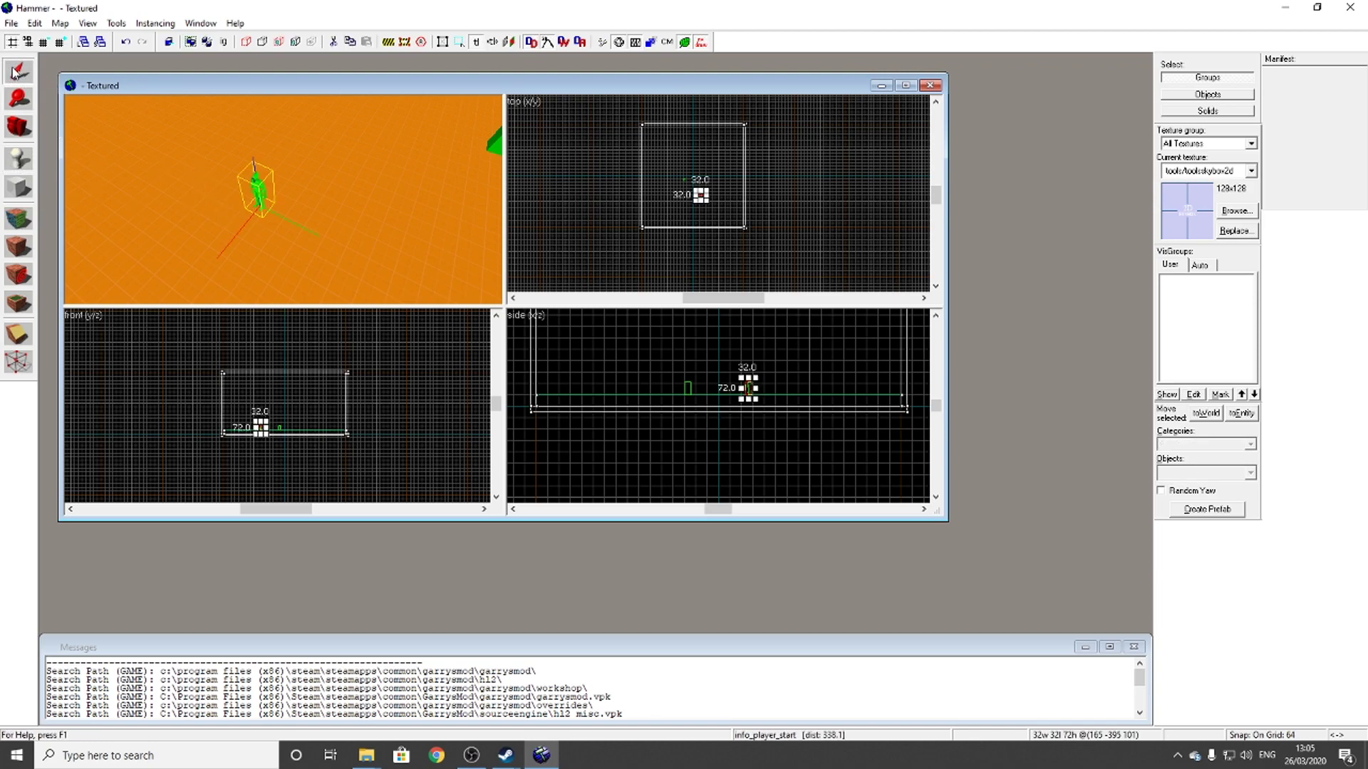
pyautogui.press('z')
pyautogui.press('w')
pyautogui.doubleClick(284, 200)
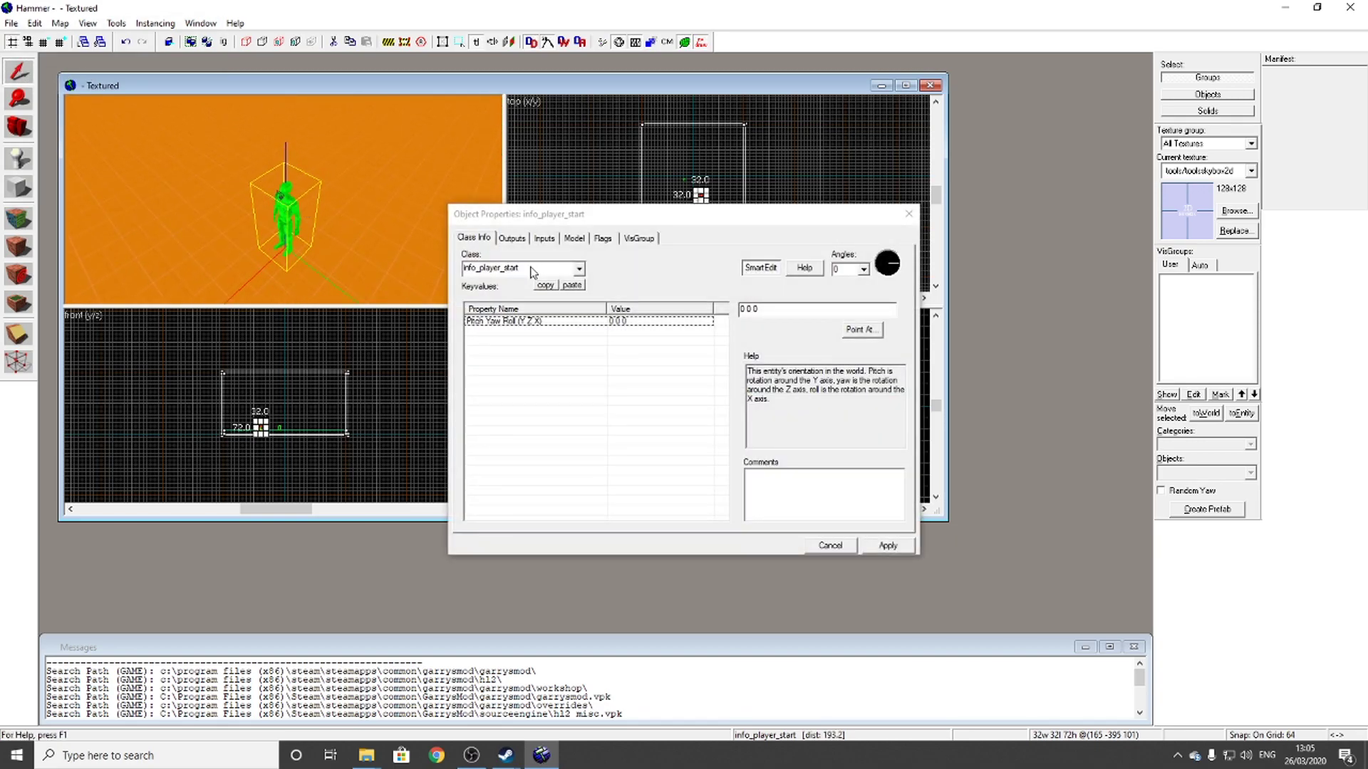
pyautogui.doubleClick(530, 269)
pyautogui.press('BackSpace')
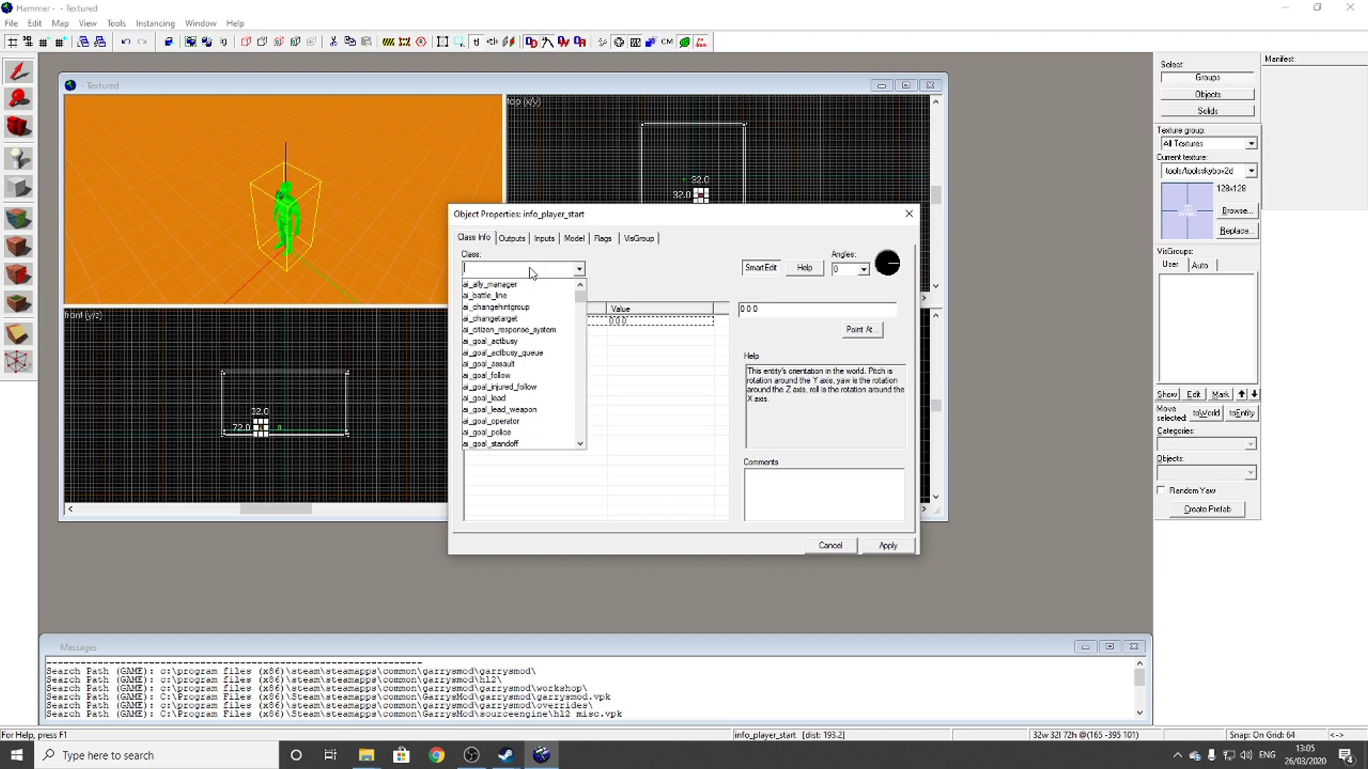
pyautogui.write('weapo')
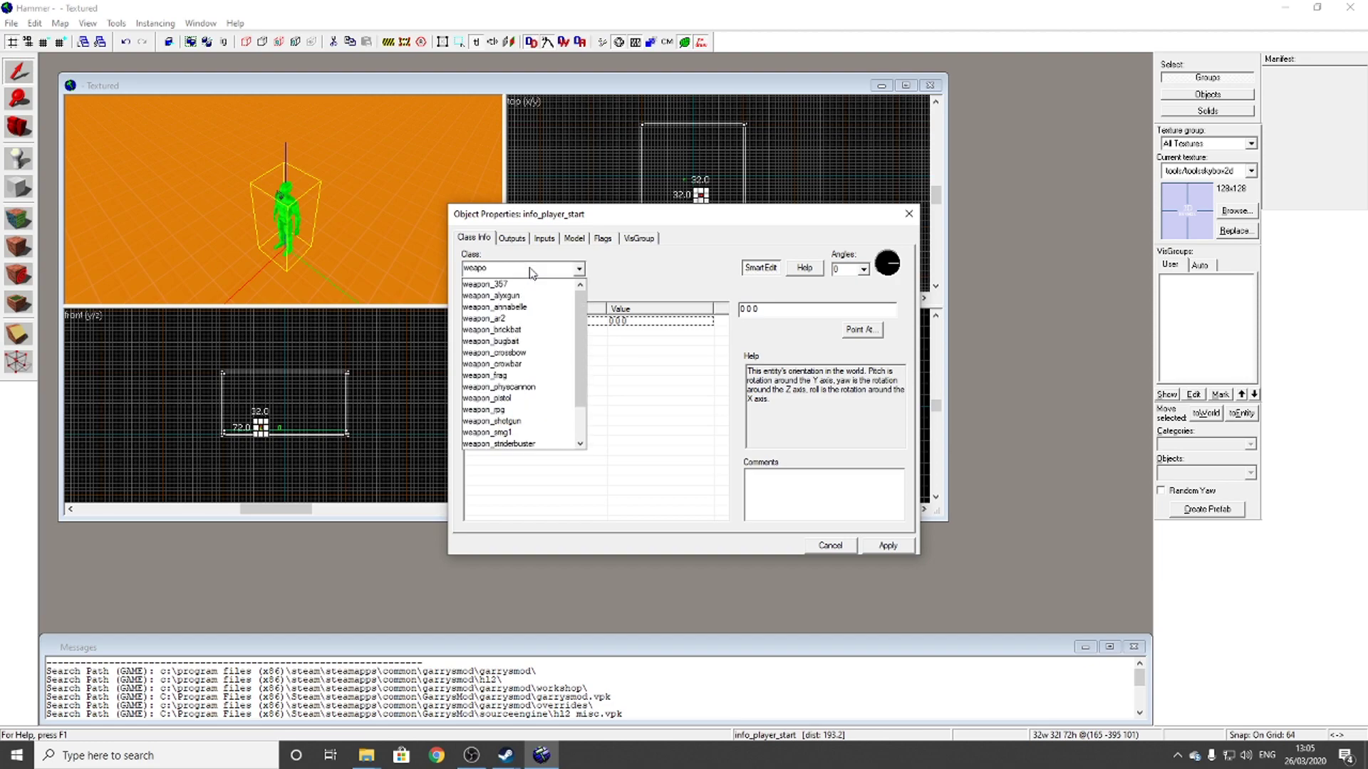
pyautogui.write('n_')
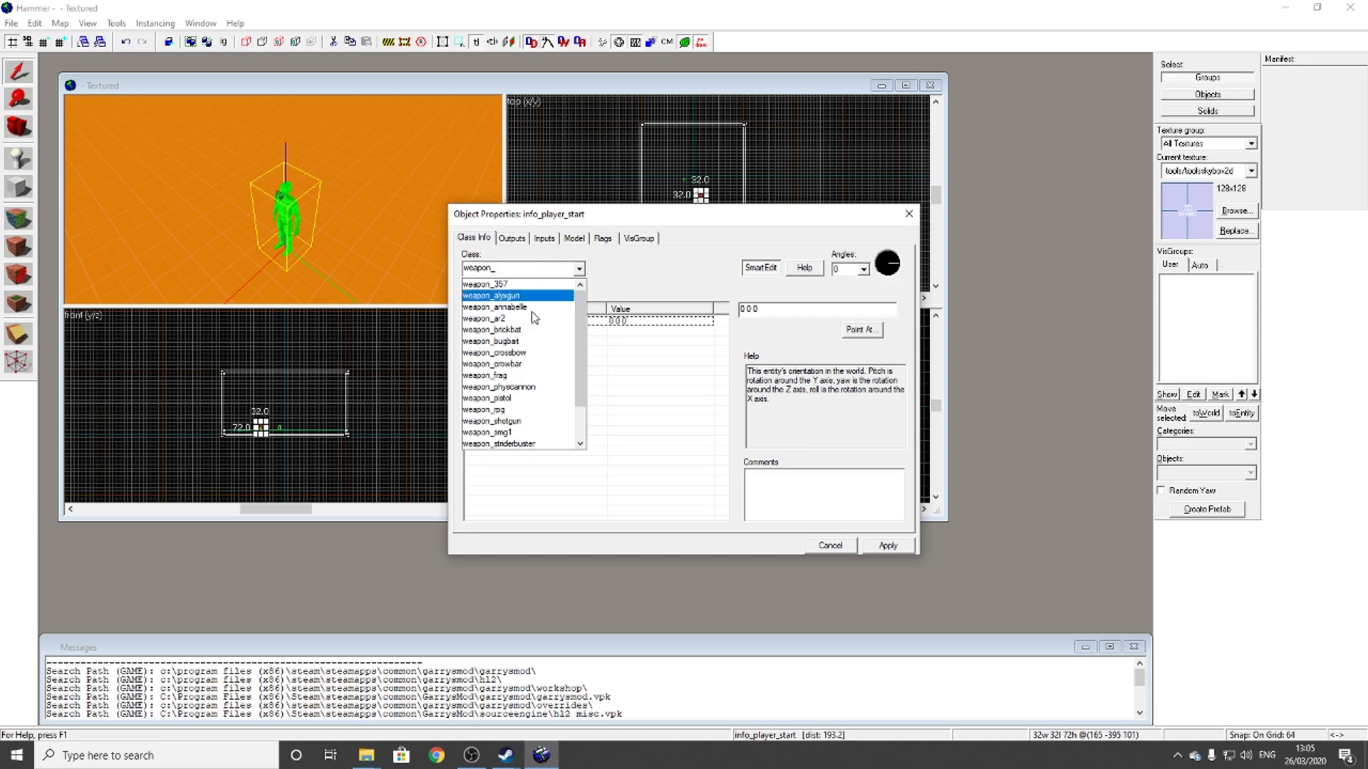
pyautogui.scroll(-2, 499, 357)
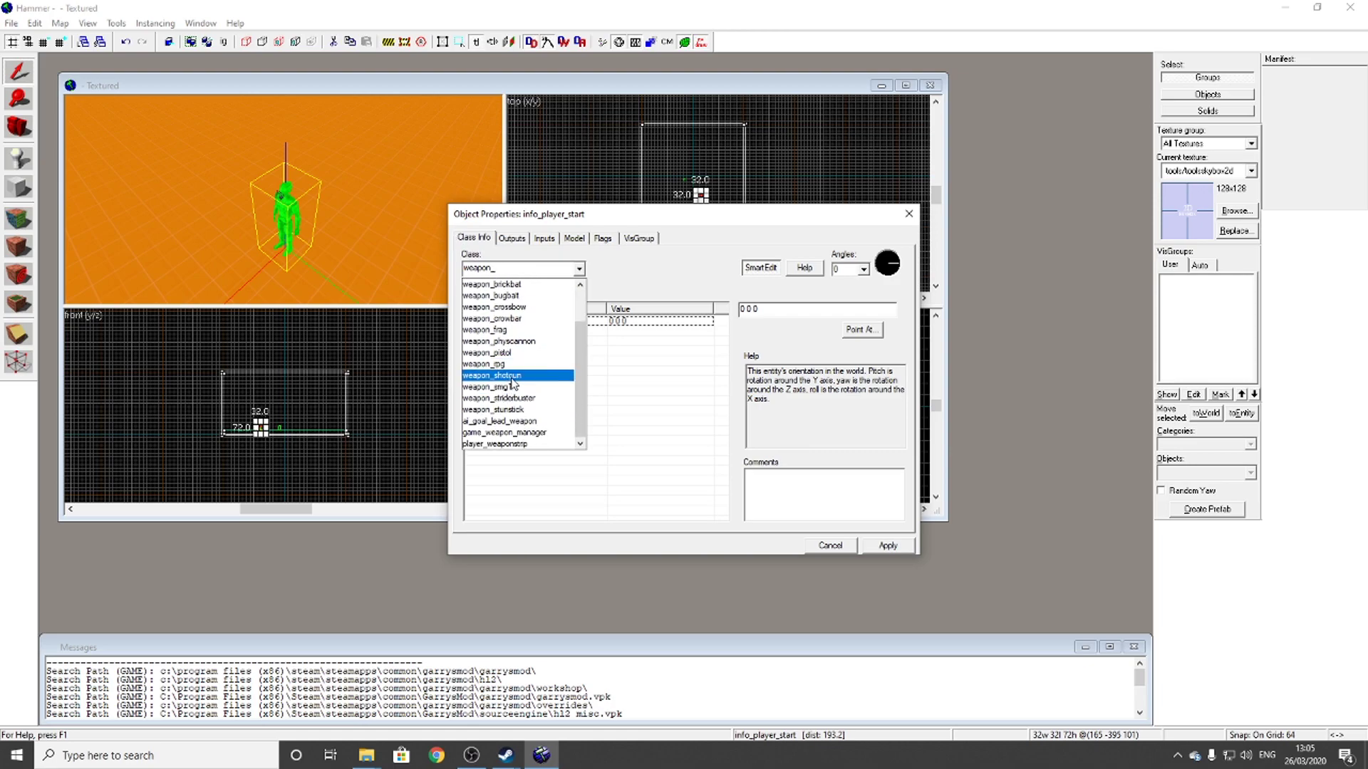
pyautogui.click(510, 376)
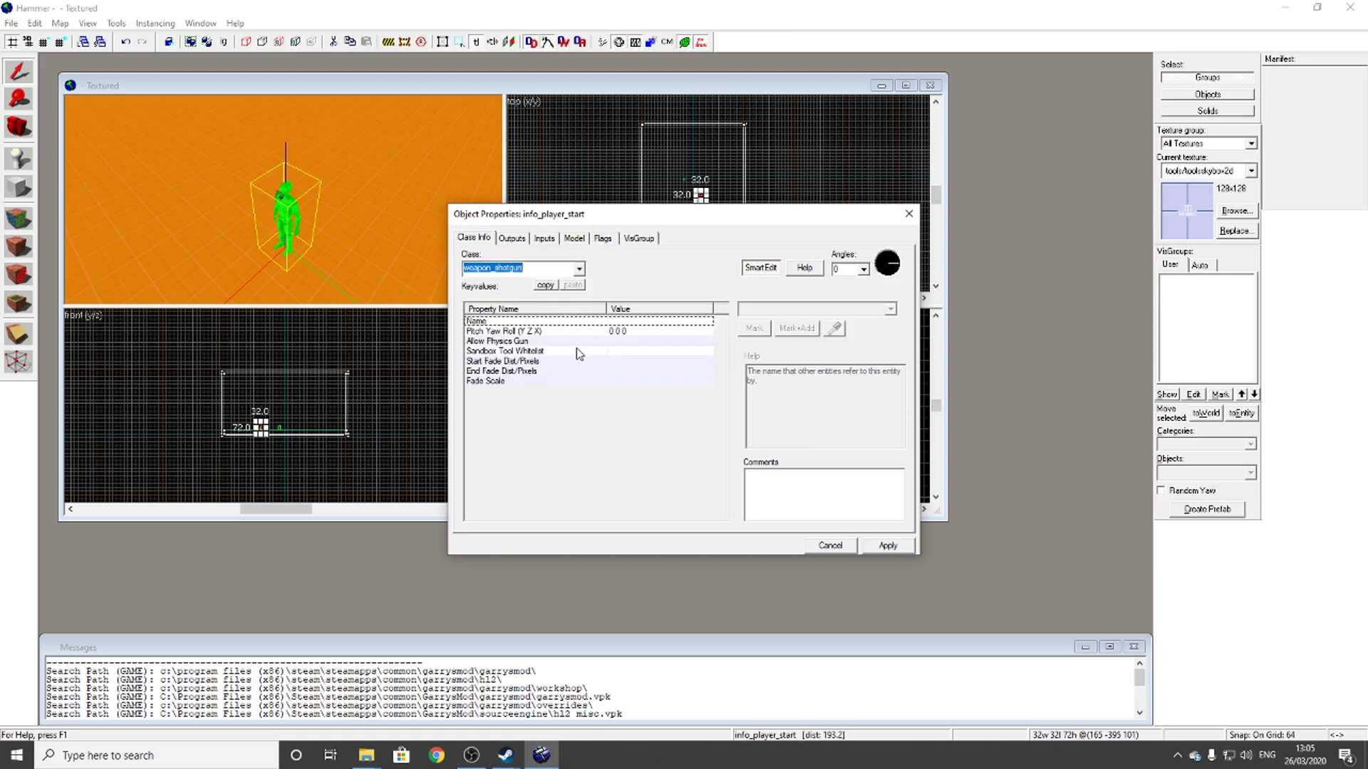
pyautogui.click(884, 547)
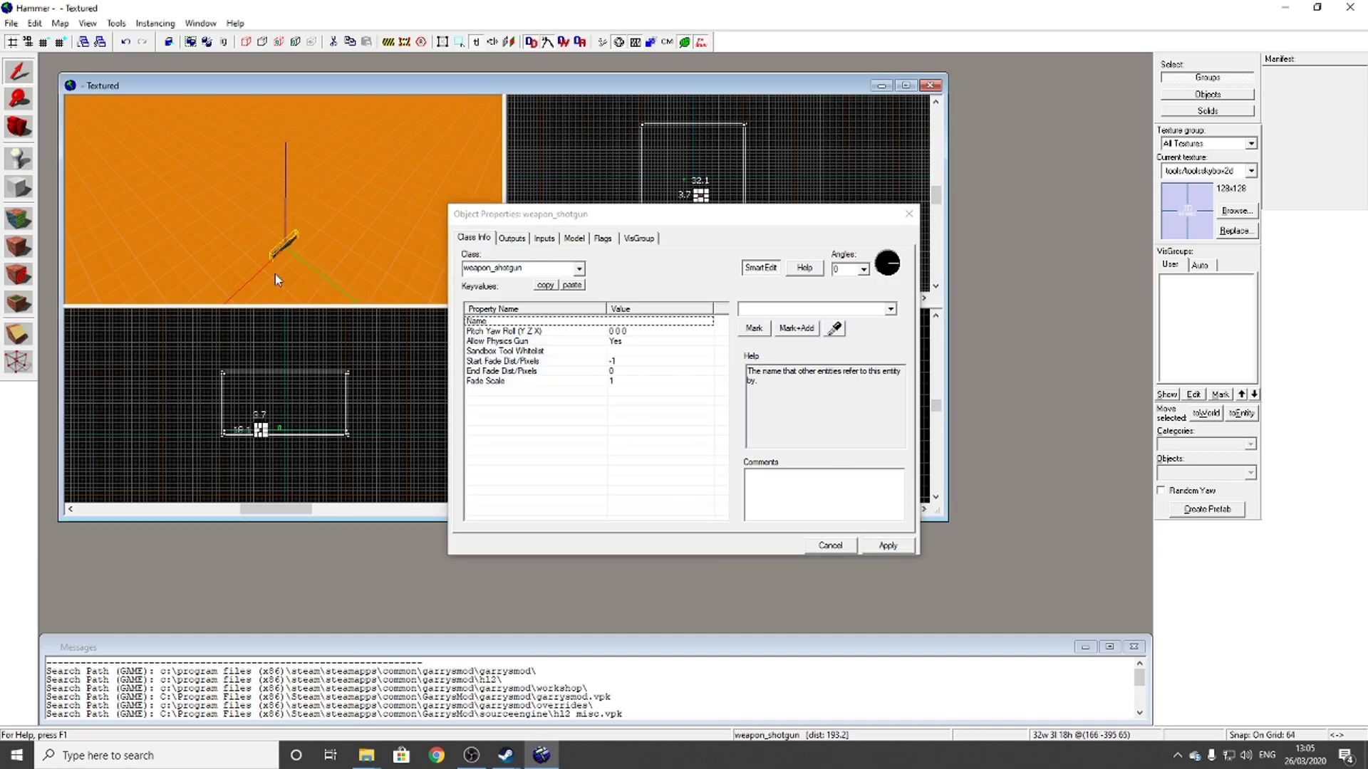
pyautogui.click(909, 214)
# - Raise the shotgun entity about 63 units above the floor in the side view, shifting it slightly toward the player start
pyautogui.scroll(15, 748, 358)
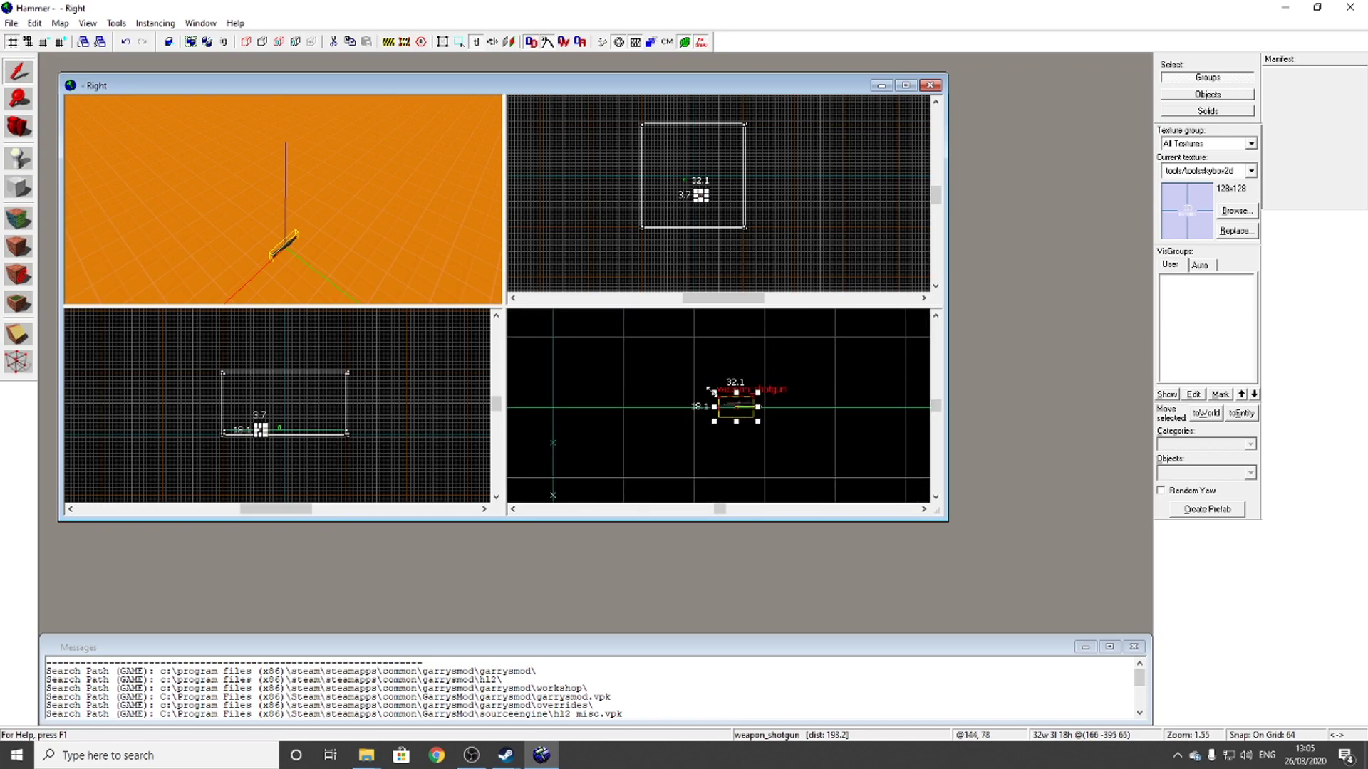
pyautogui.scroll(2, 714, 394)
pyautogui.moveTo(744, 406); pyautogui.dragTo(724, 338)
pyautogui.scroll(-10, 718, 355)
# - Fly around and through the skybox in the 3D view to examine the raised shotgun, player start and floor
pyautogui.press('z')
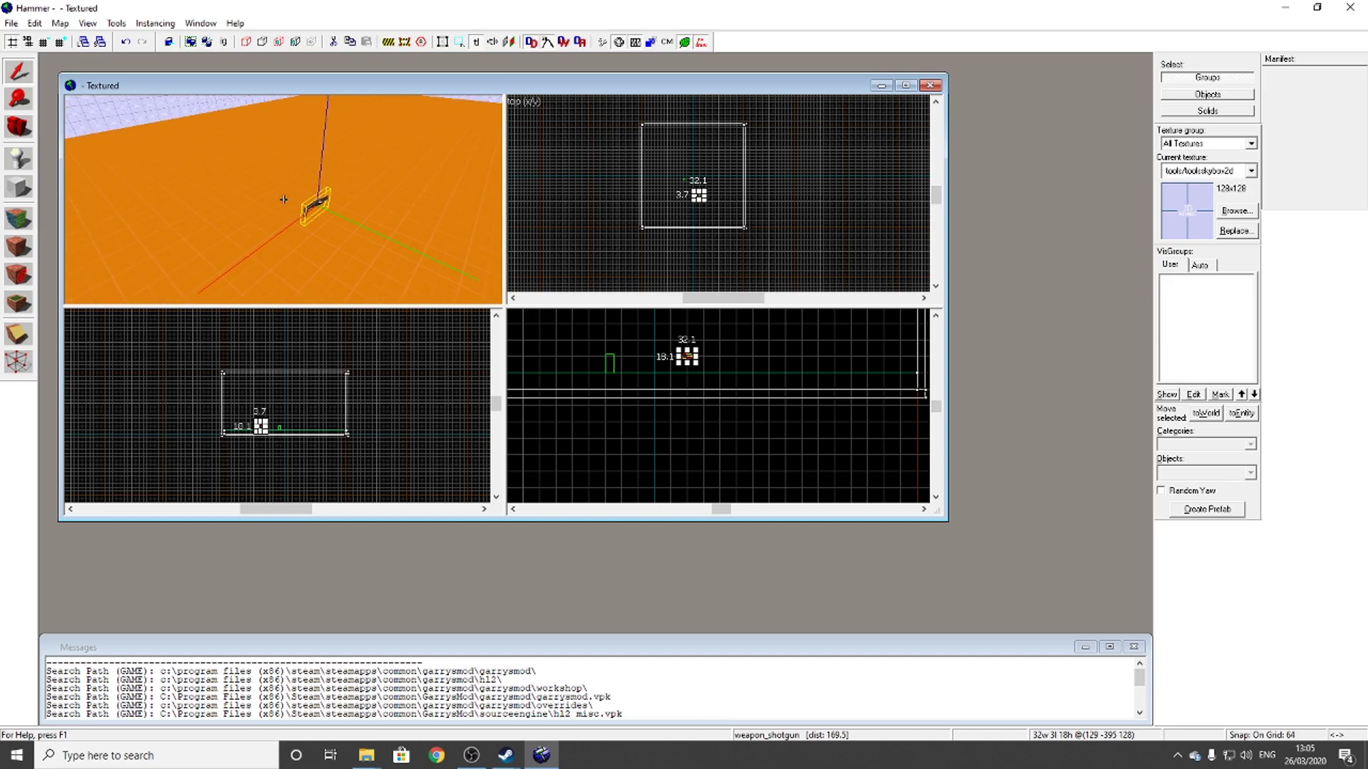
pyautogui.press('d')
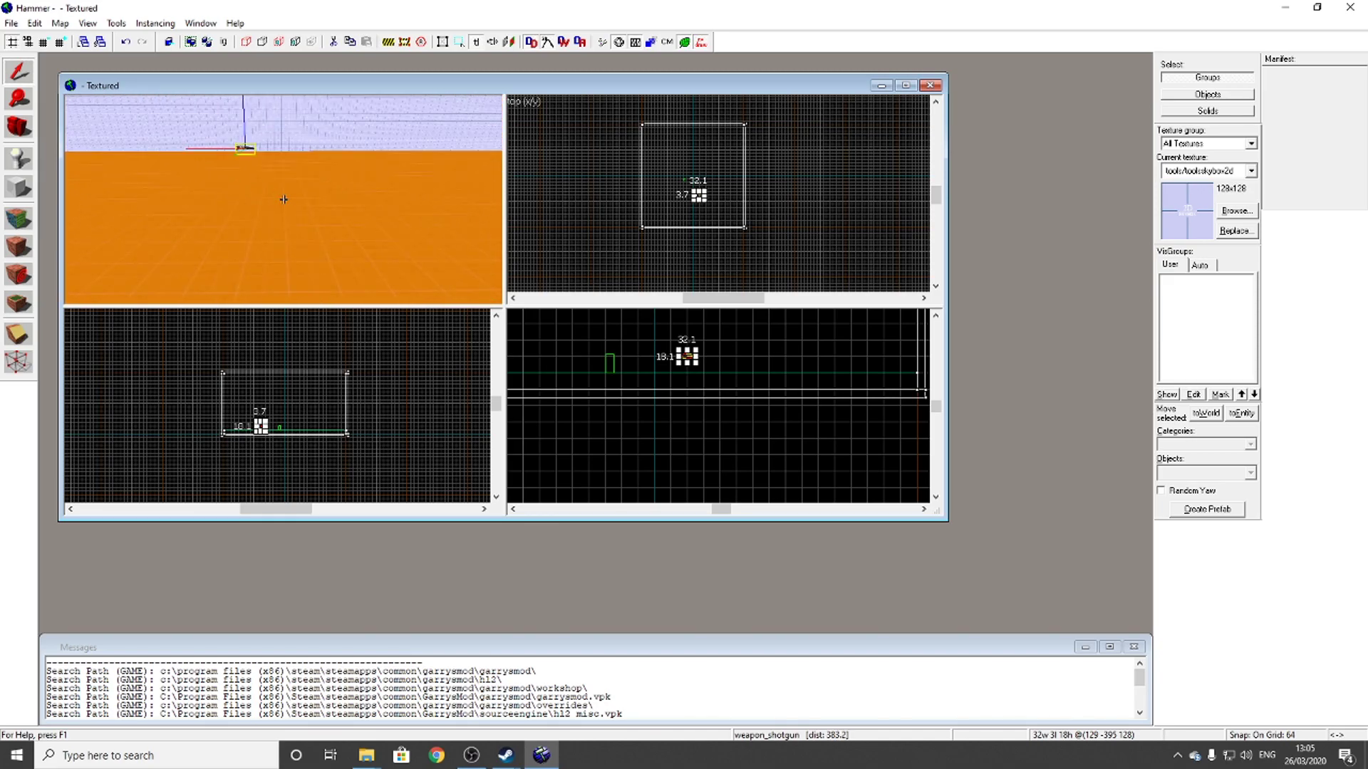
pyautogui.press('s')
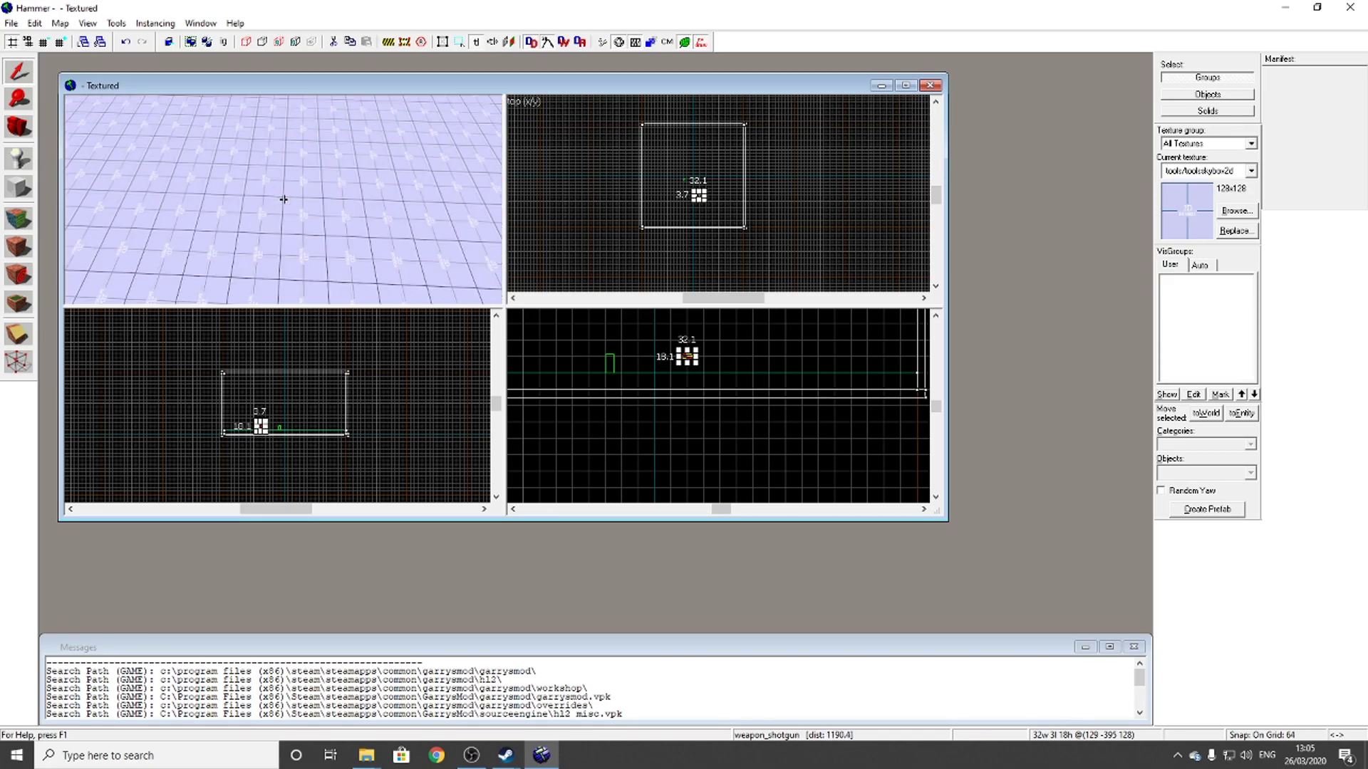
pyautogui.press('Left')
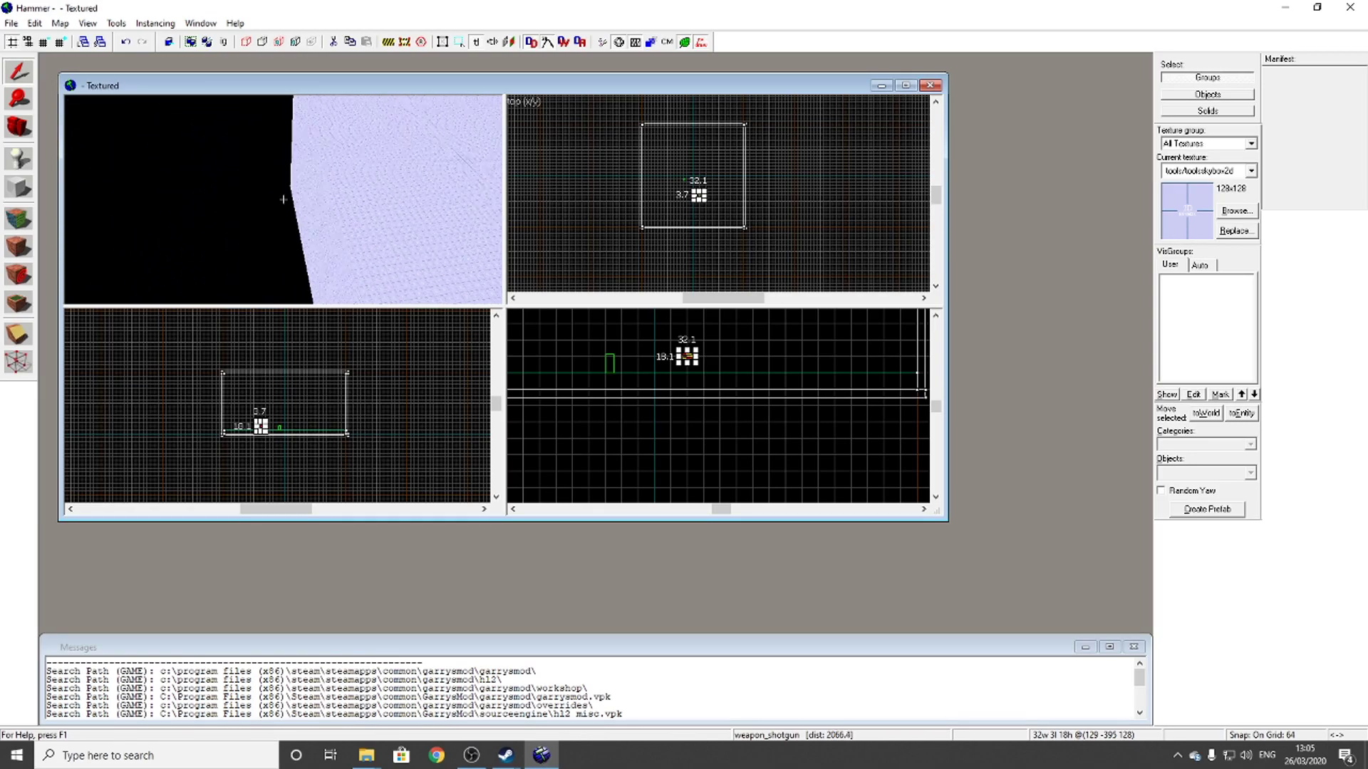
pyautogui.press('w')
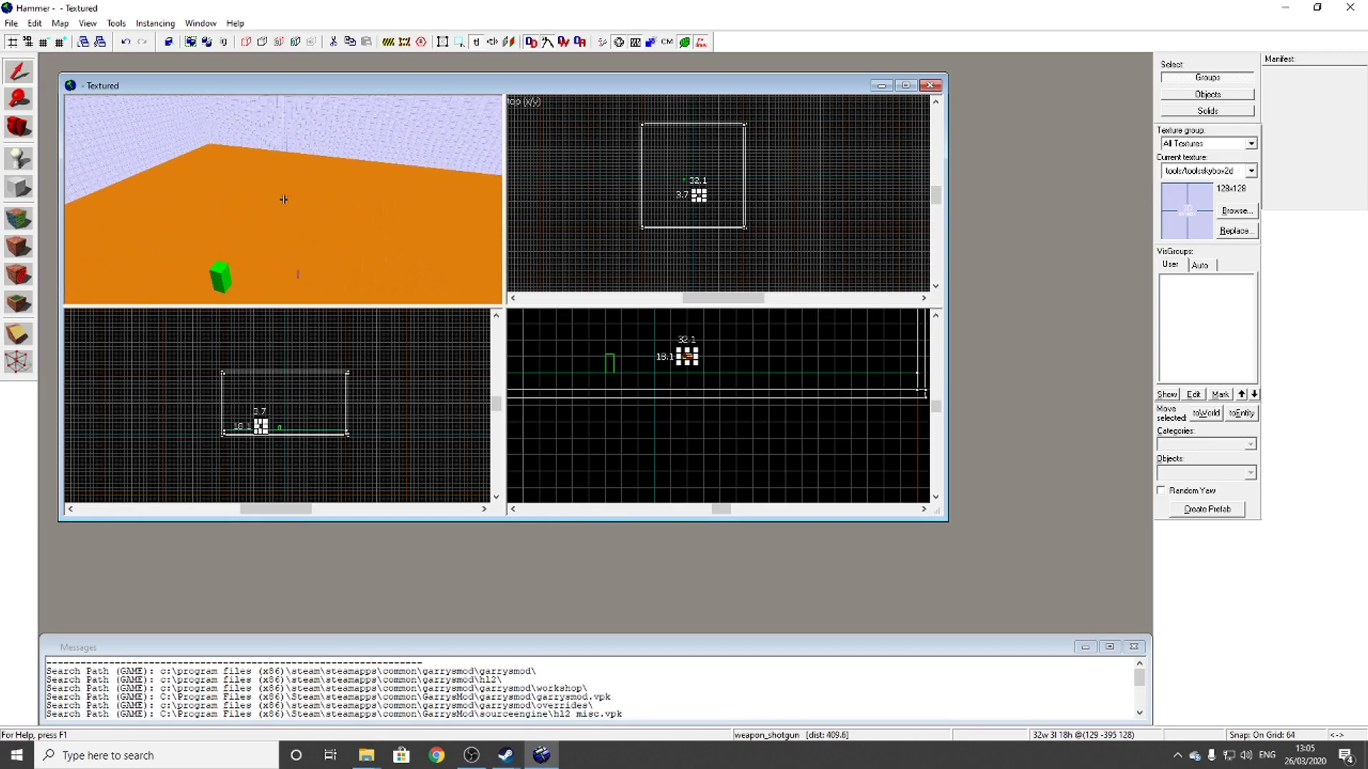
pyautogui.press('w')
pyautogui.press('Up')
pyautogui.press('Down')
pyautogui.press('Left')
pyautogui.press('Right')
pyautogui.press('w')
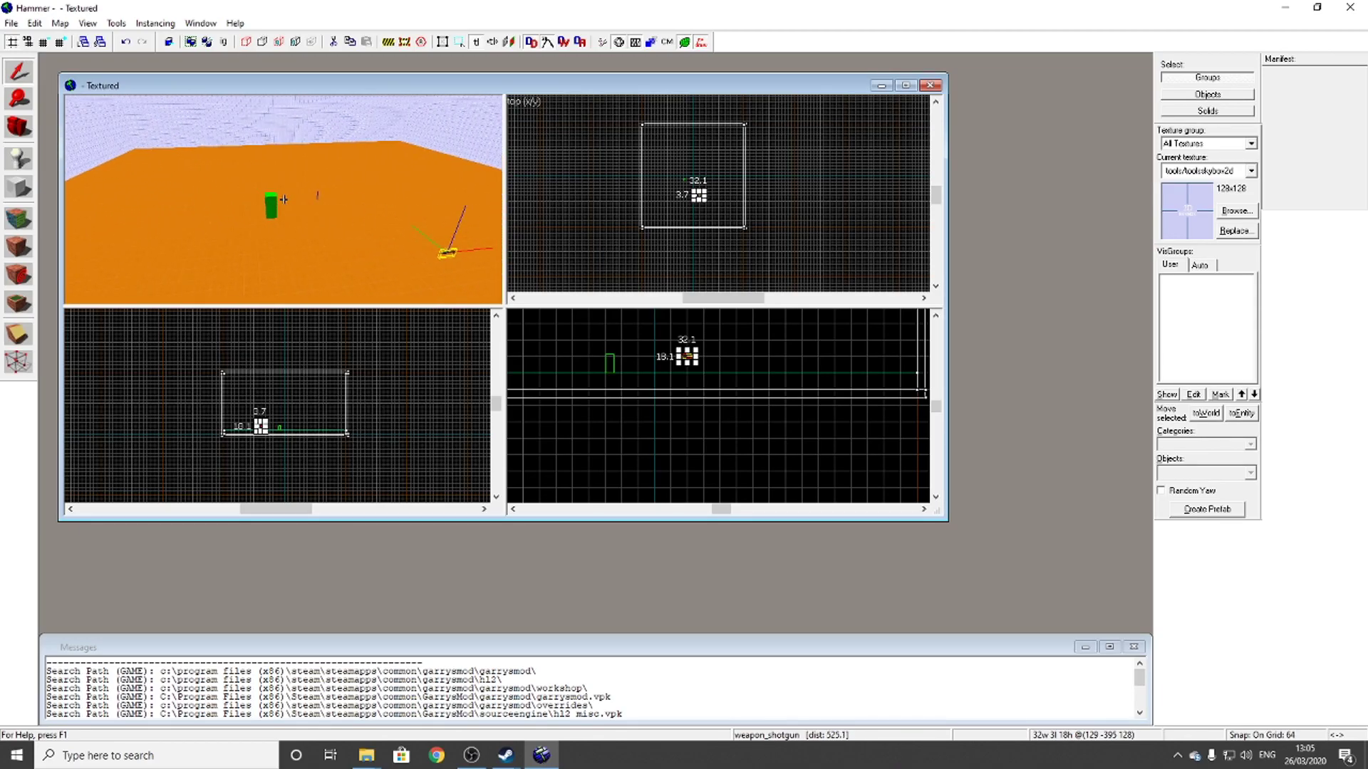
pyautogui.press('w')
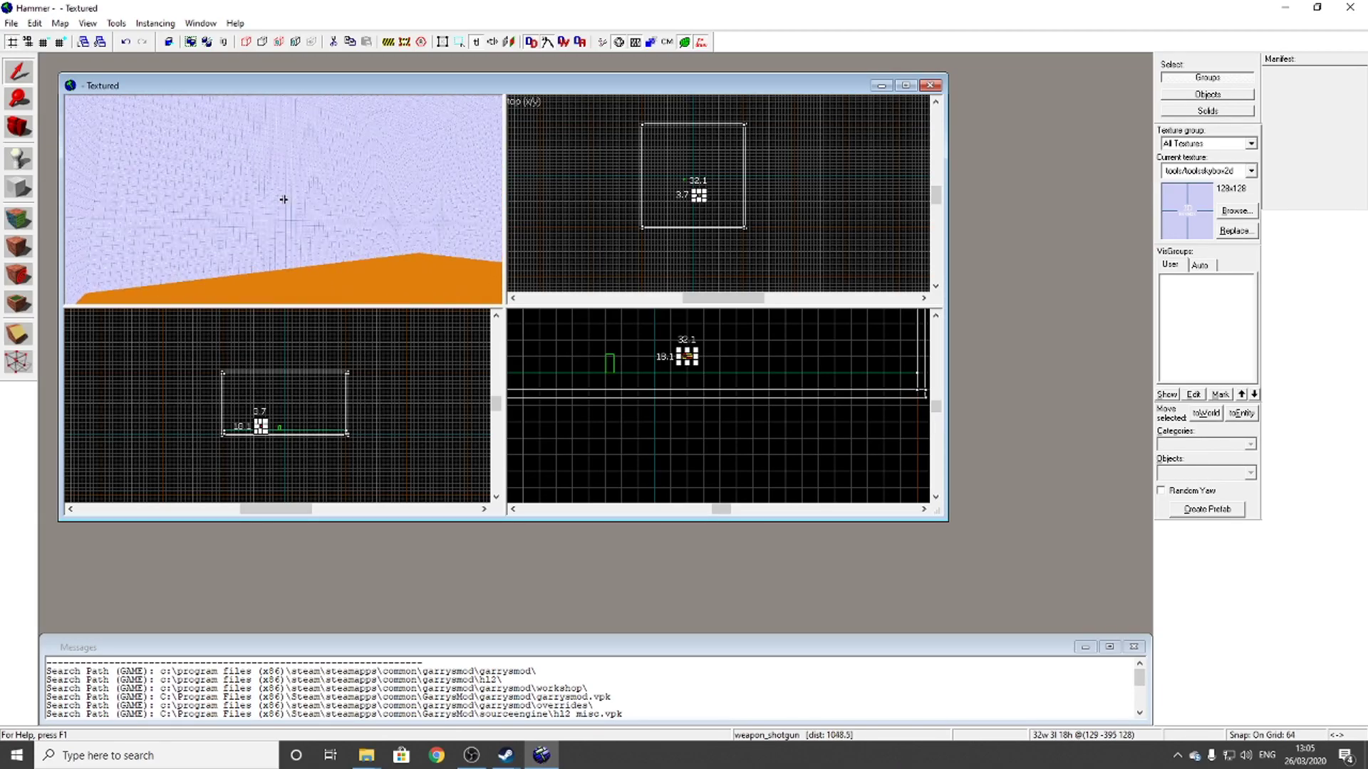
pyautogui.press('w')
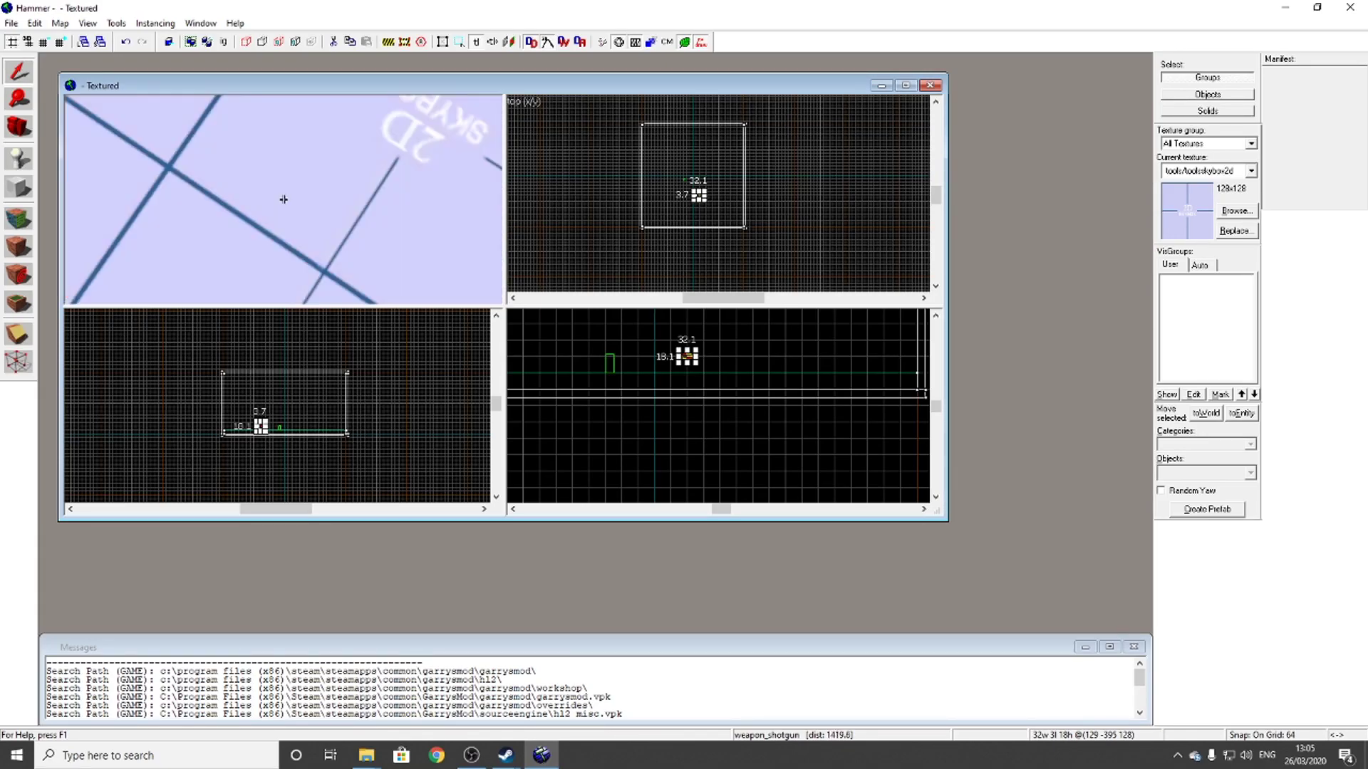
pyautogui.press('Down')
pyautogui.press('w')
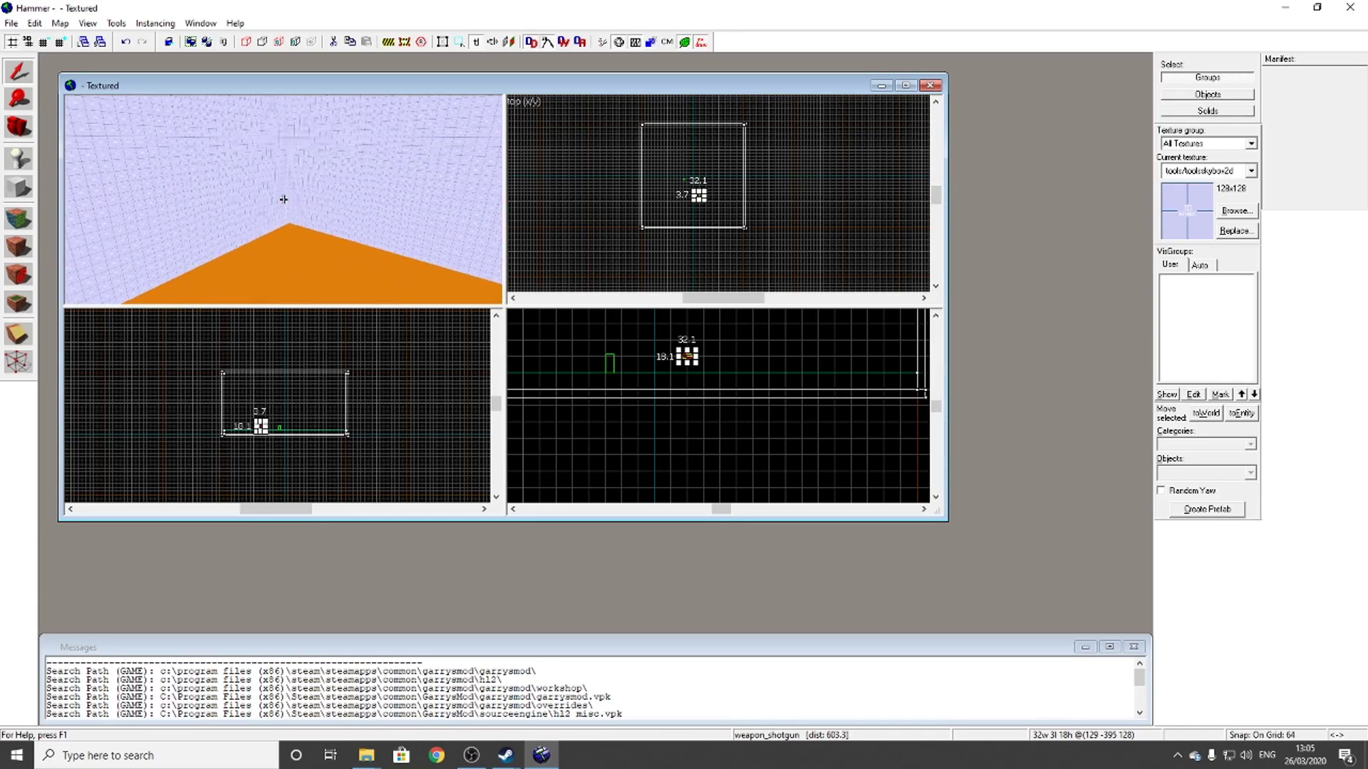
pyautogui.press('Right')
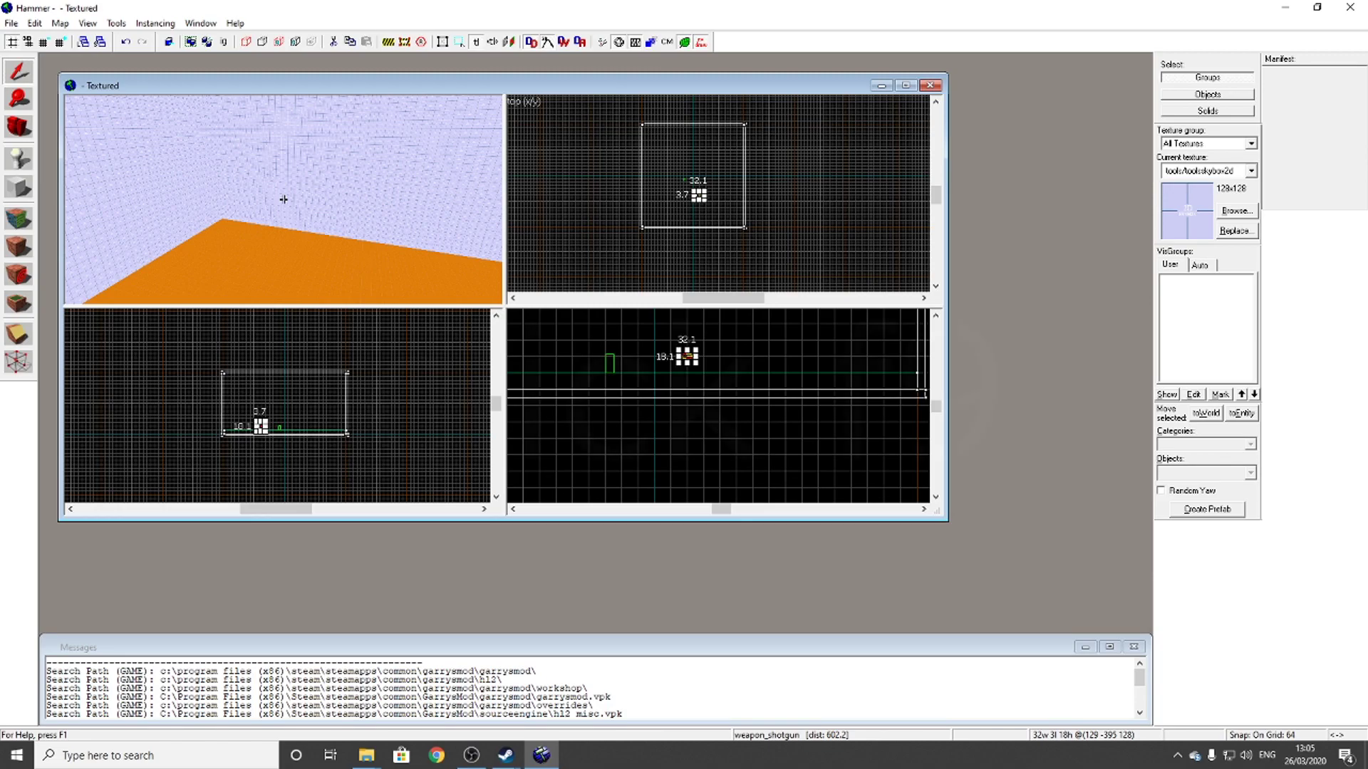
# - Save the map as map for yt.vmf in Documents, overwriting the existing file, and compile it with Normal BSP, VIS and RAD
pyautogui.press('F9')
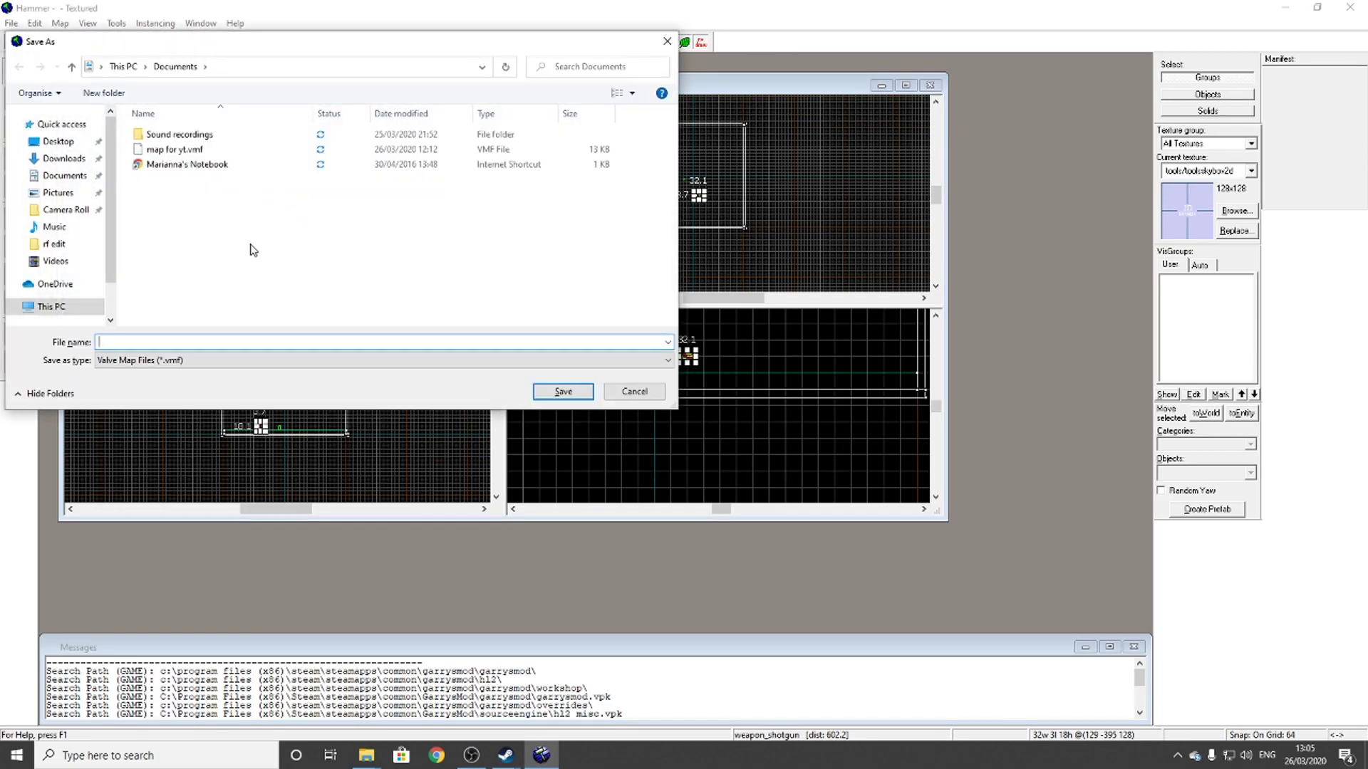
pyautogui.write('map for y')
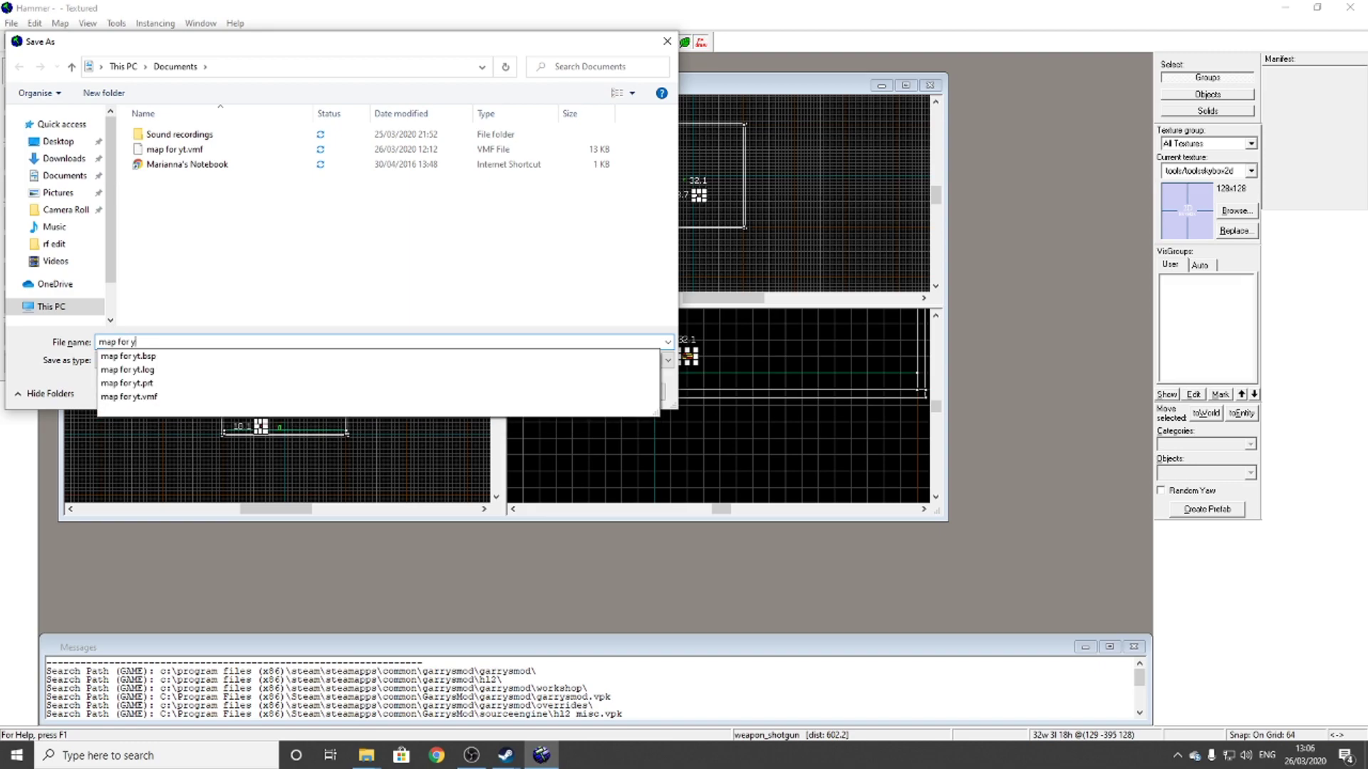
pyautogui.write('t')
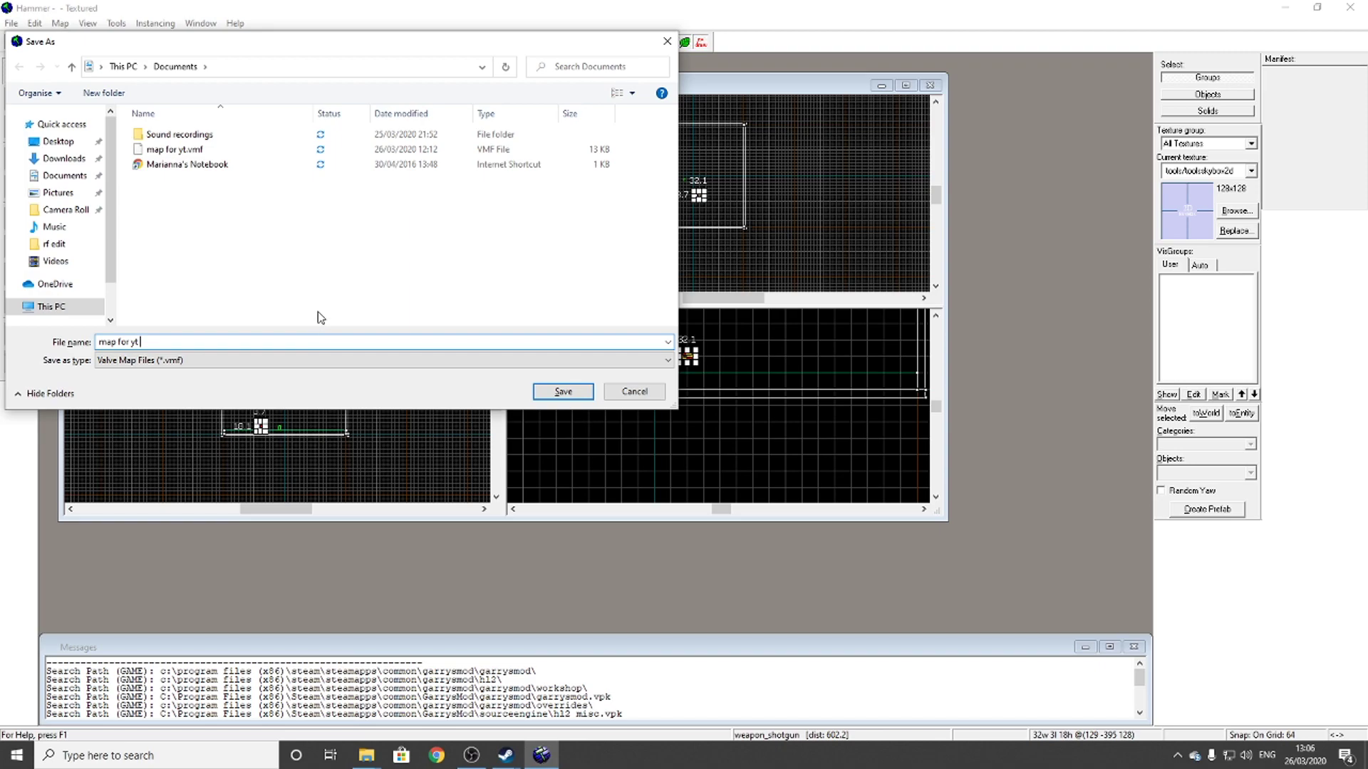
pyautogui.press('BackSpace')
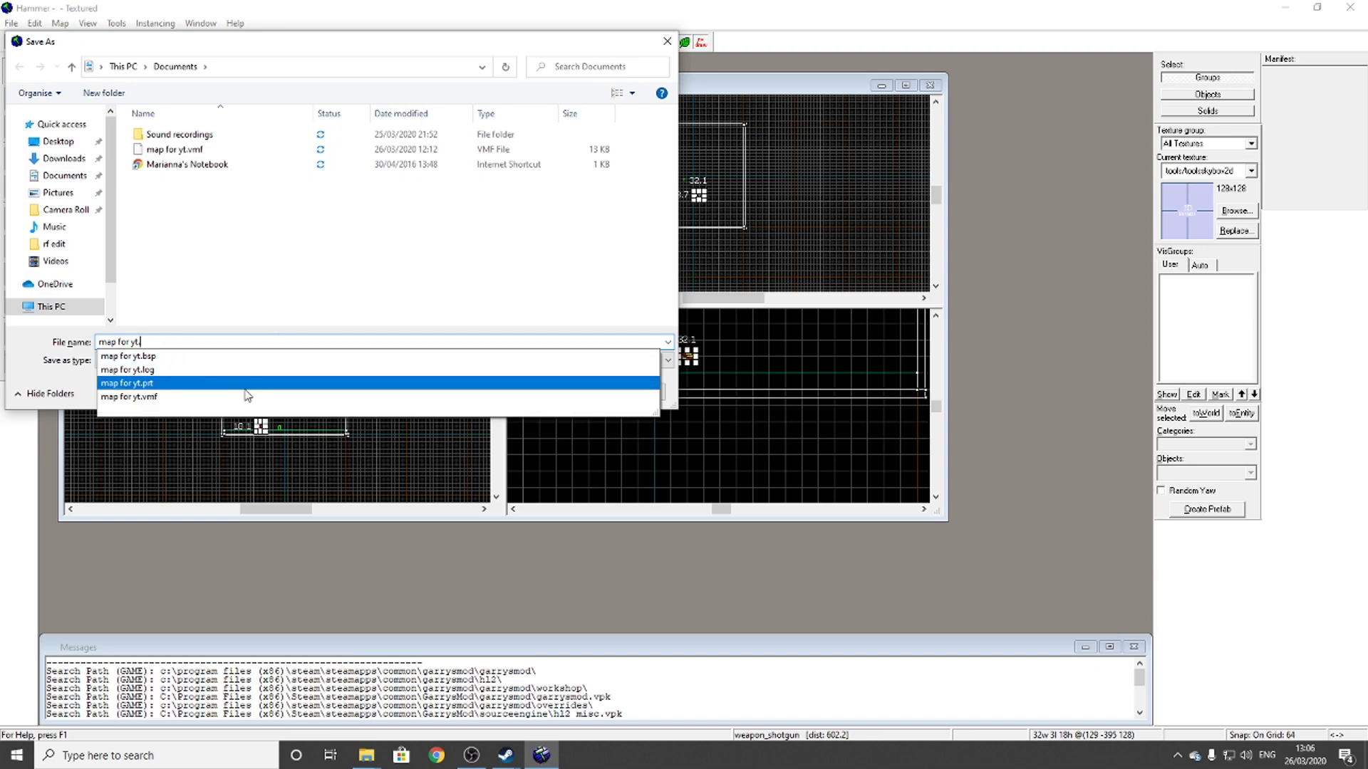
pyautogui.click(222, 404)
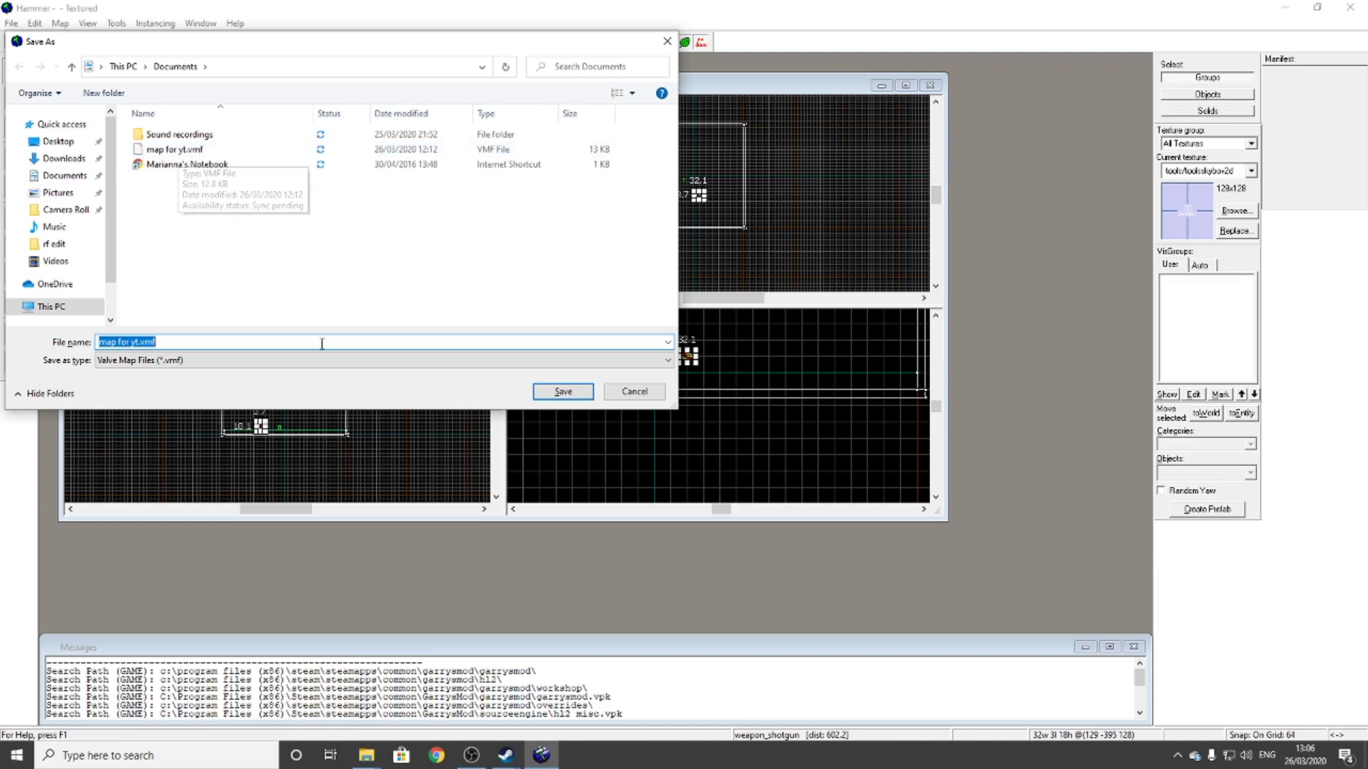
pyautogui.click(562, 394)
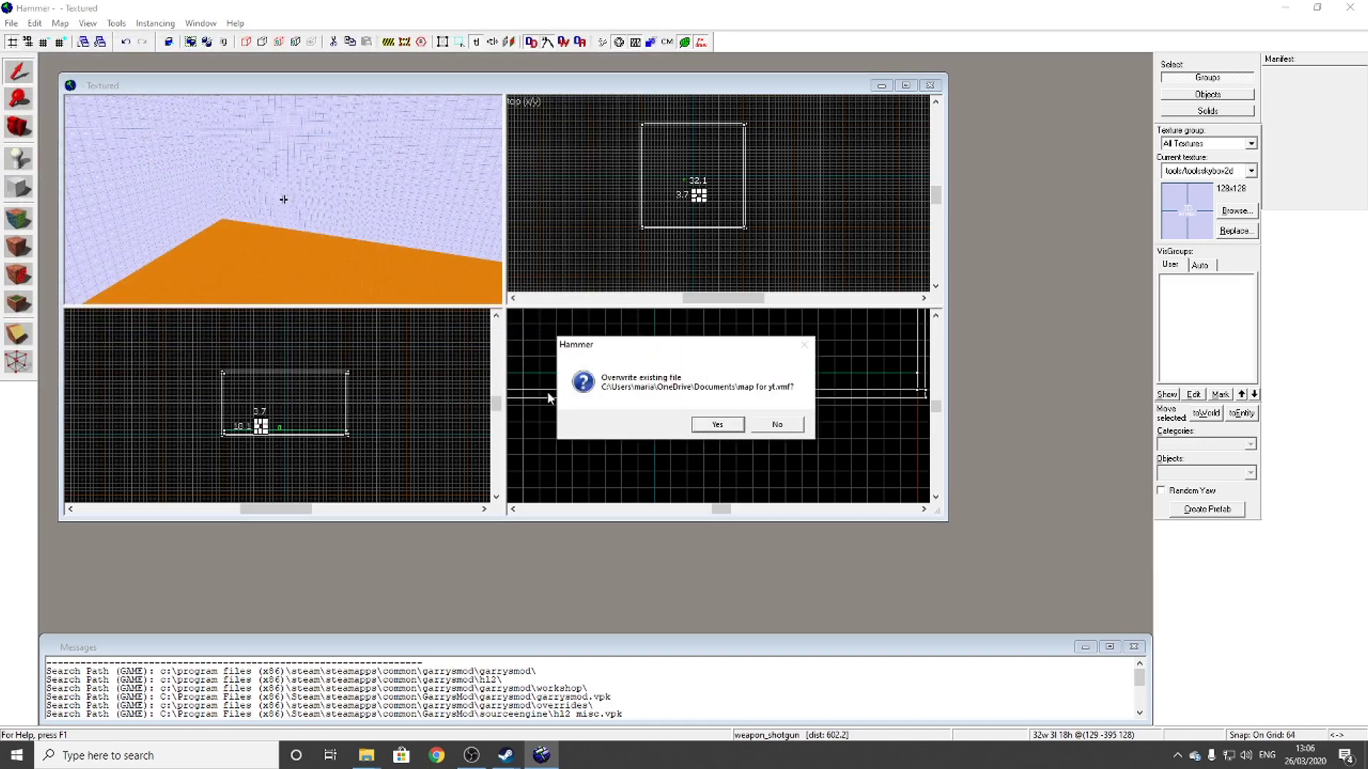
pyautogui.click(717, 424)
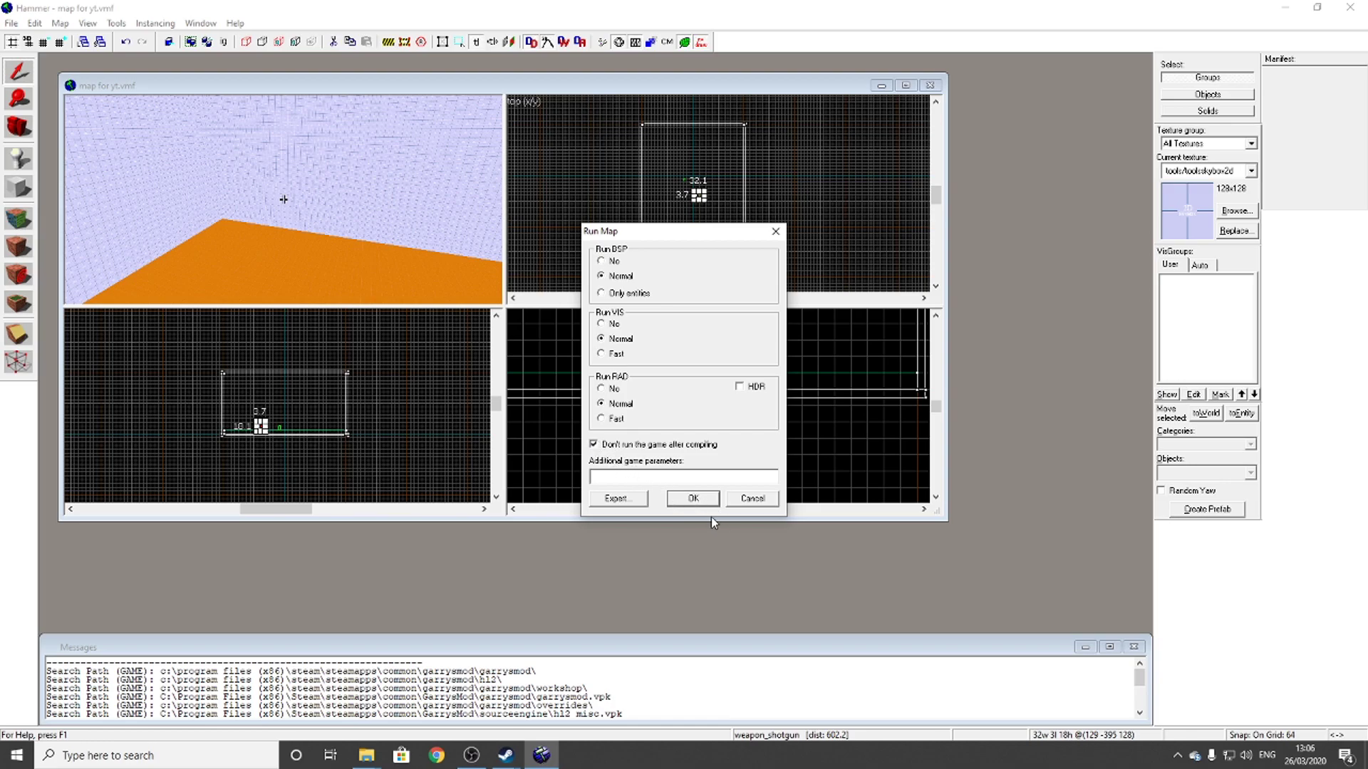
pyautogui.click(694, 499)
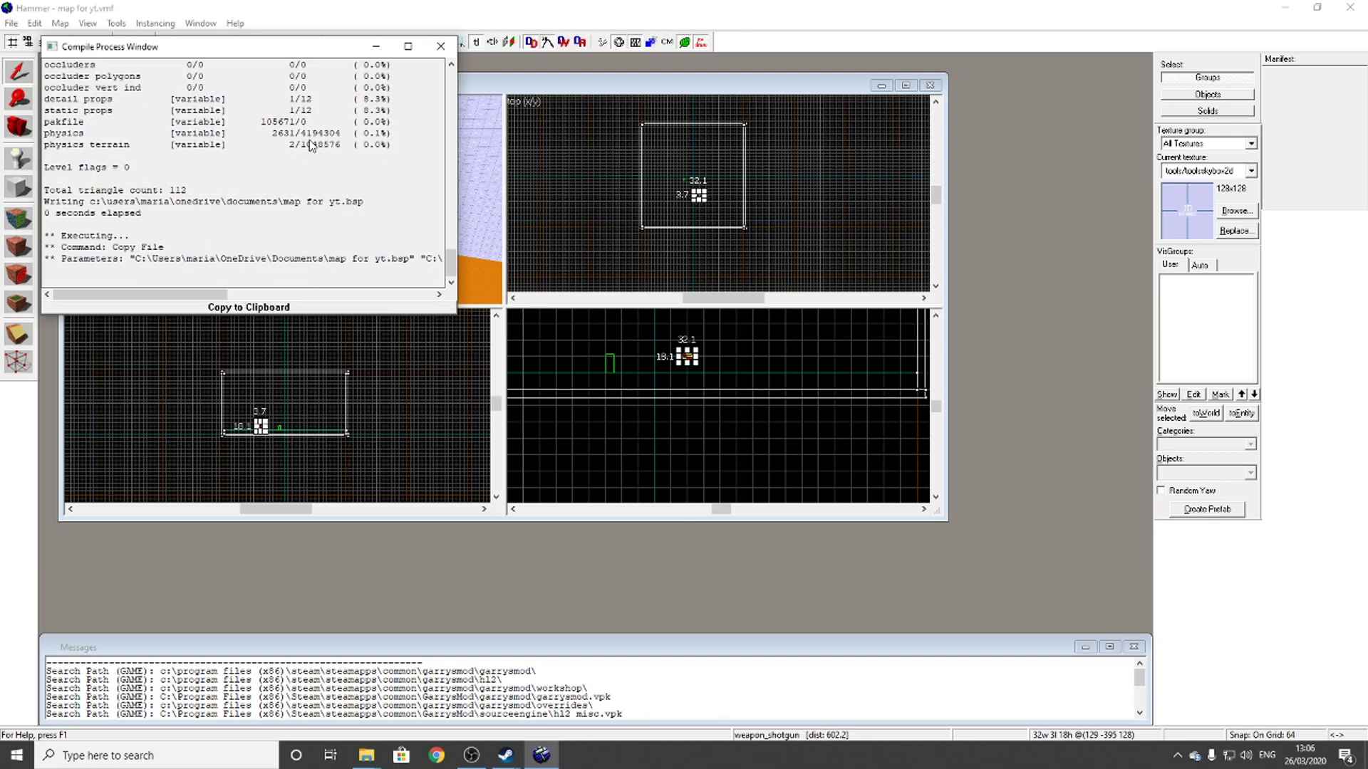
pyautogui.scroll(-2, 413, 440)
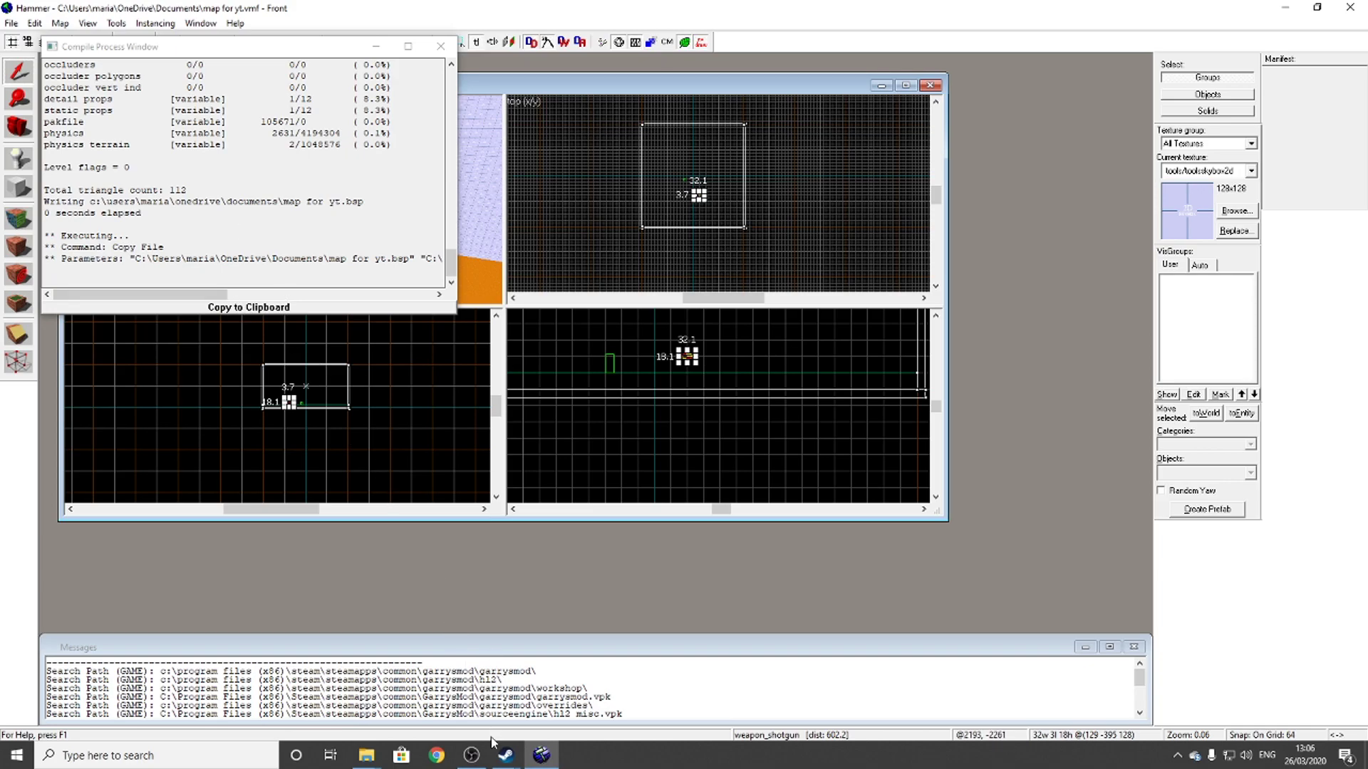
# - Close the Garry's Mod properties window in Steam and launch Garry's Mod
pyautogui.click(472, 755)
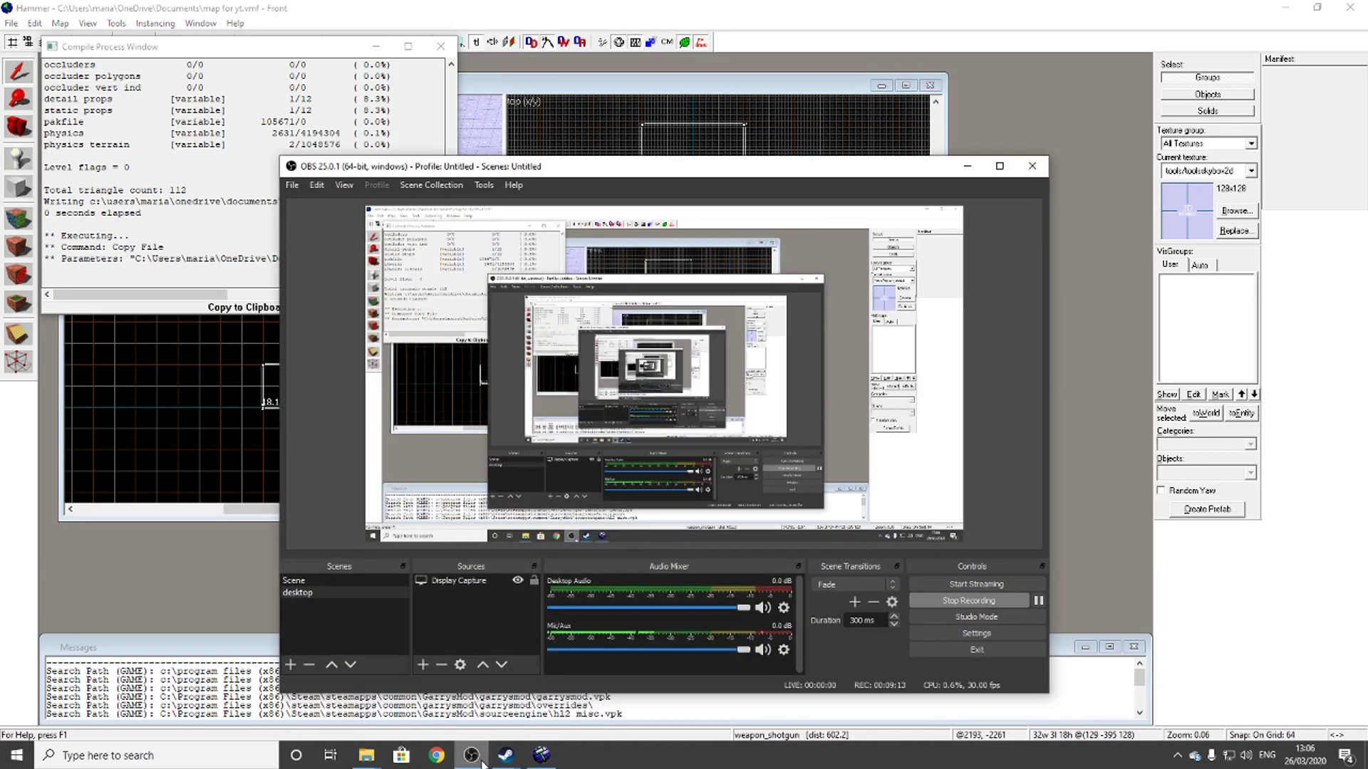
pyautogui.click(471, 755)
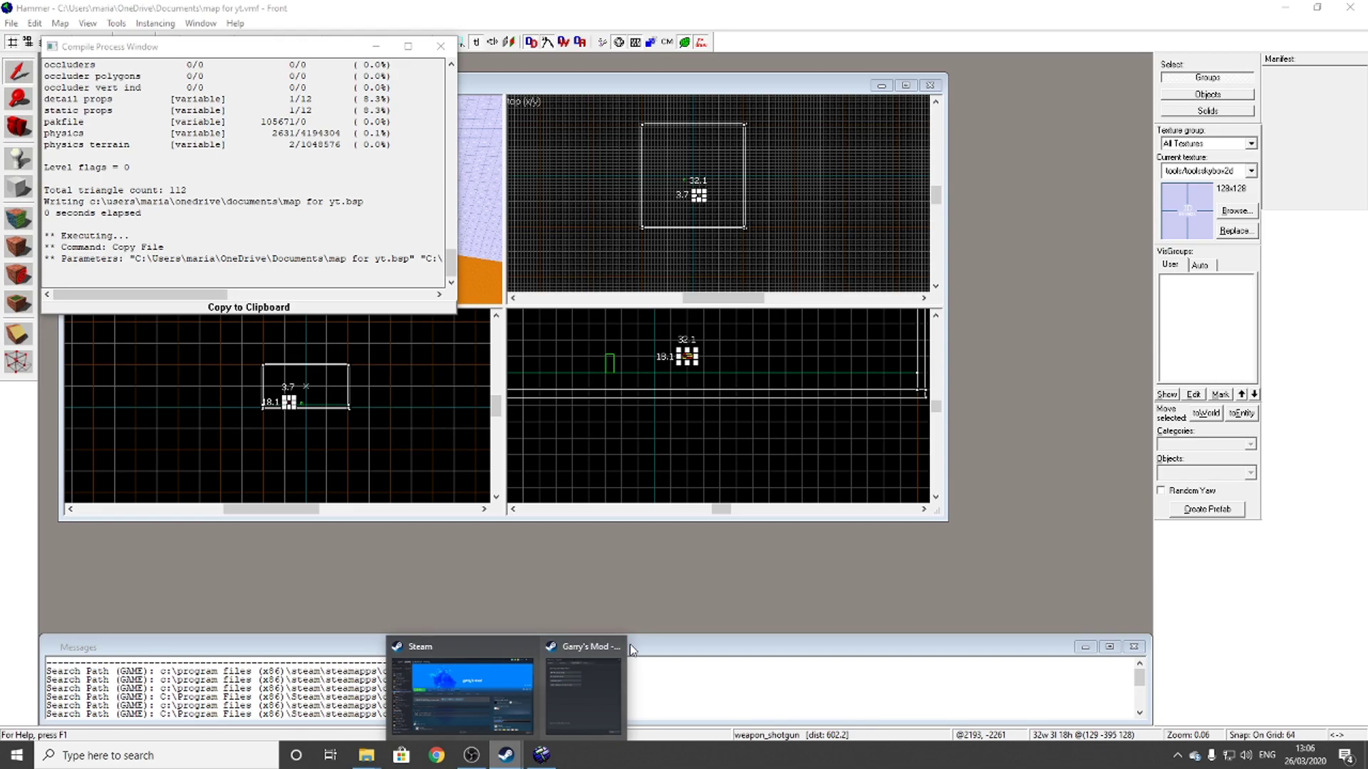
pyautogui.click(602, 661)
pyautogui.click(855, 575)
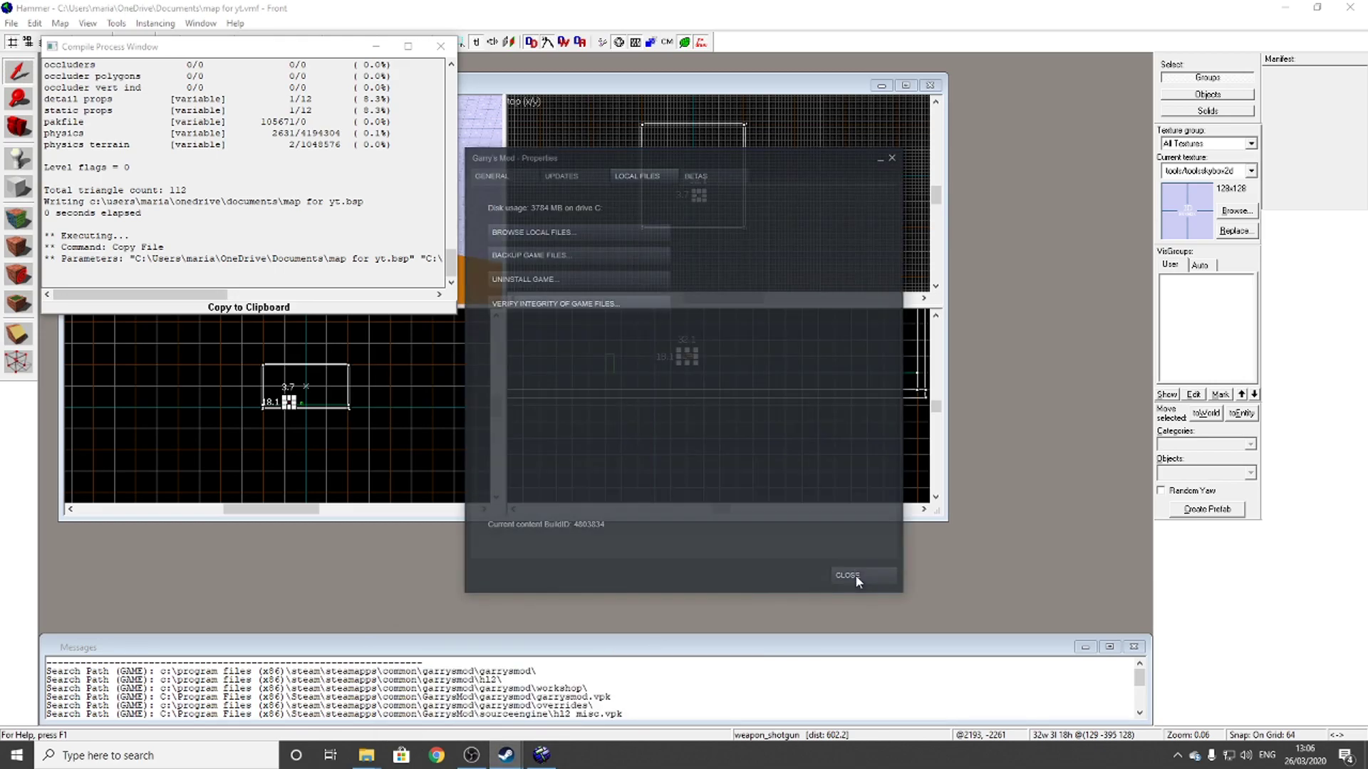
pyautogui.click(505, 754)
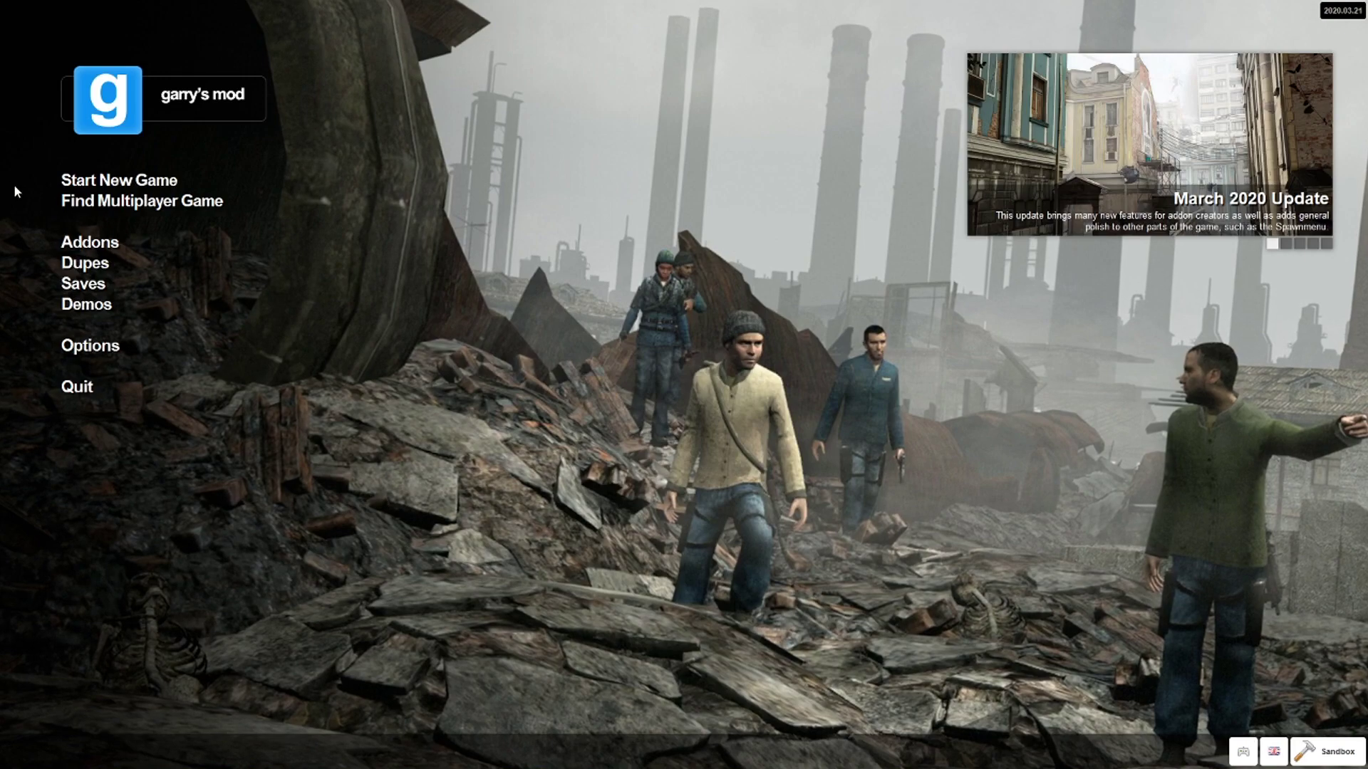
# - Start a new single-player game on the map for yt map from the Other category and look around the level
pyautogui.click(107, 180)
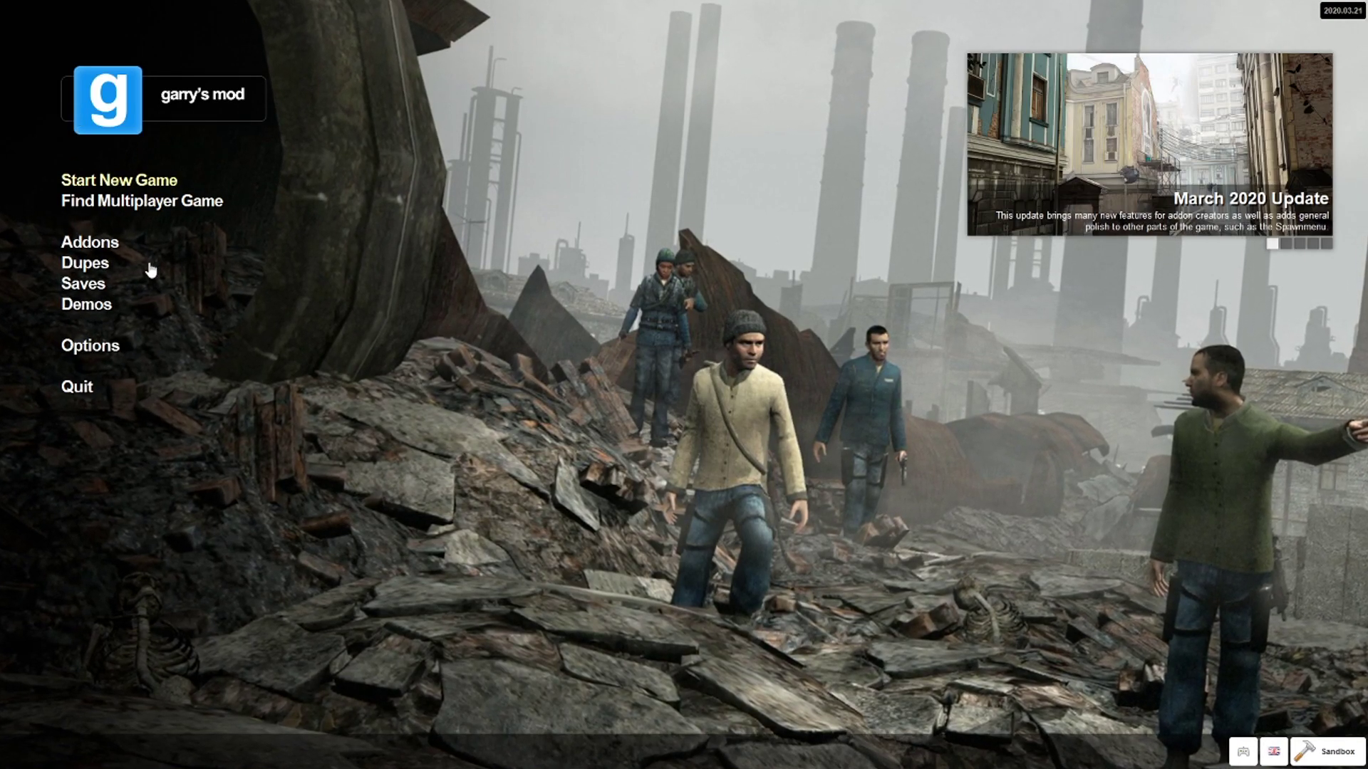
pyautogui.click(81, 139)
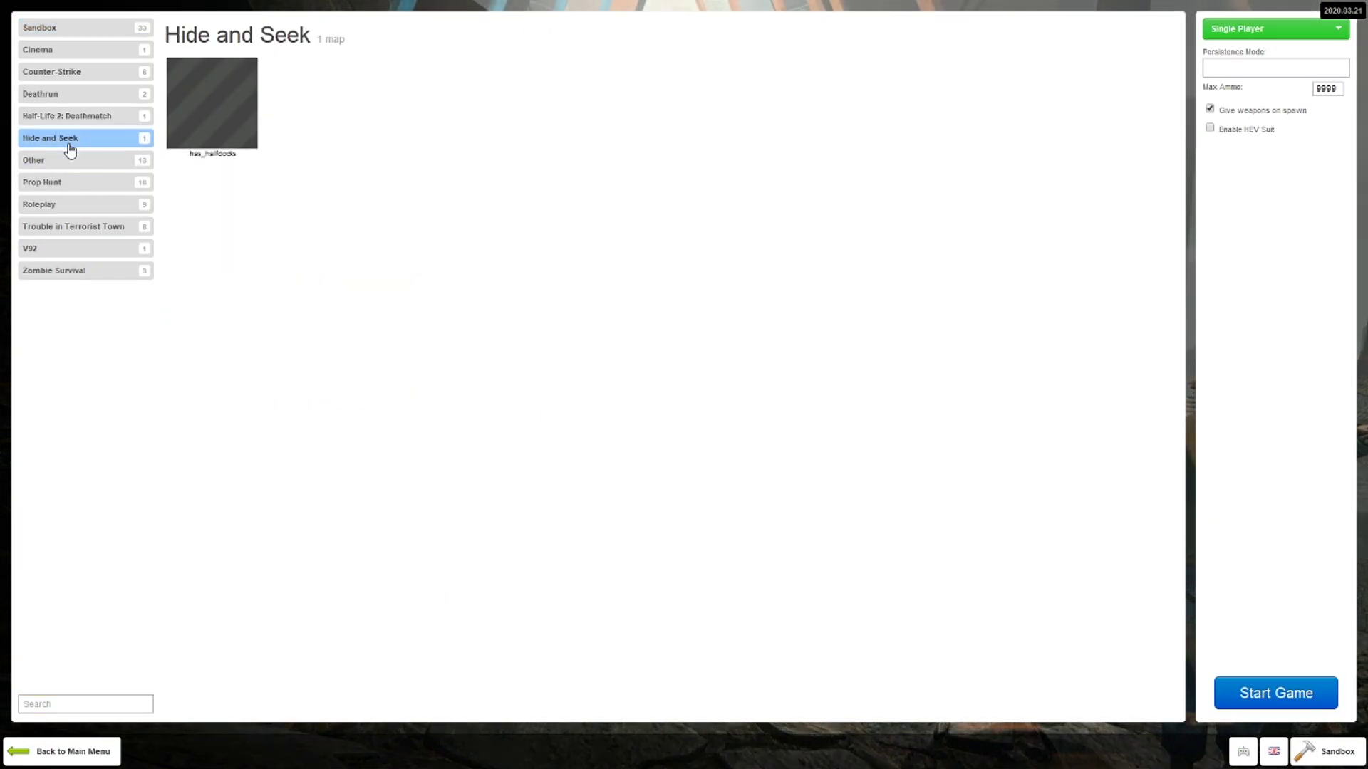
pyautogui.click(78, 162)
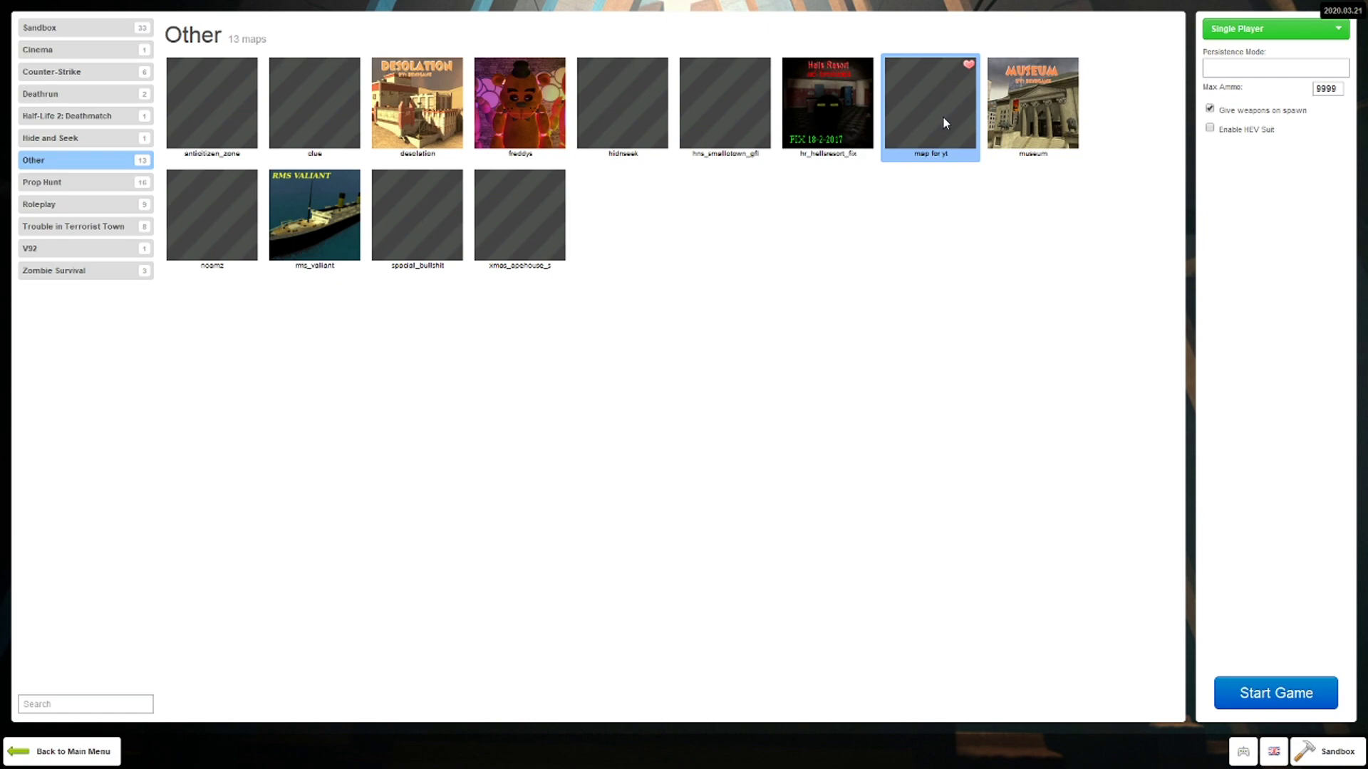
pyautogui.click(1284, 700)
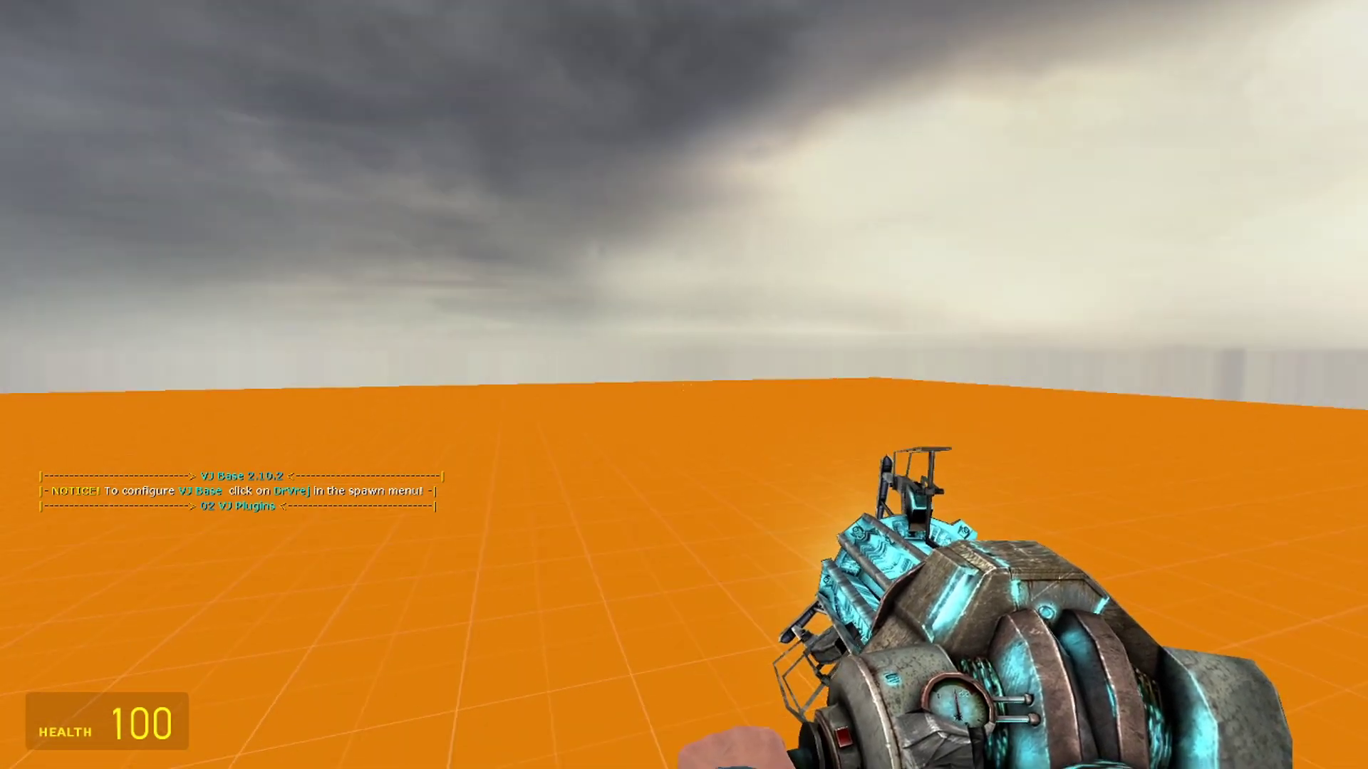
pyautogui.scroll(-2, 684, 384)
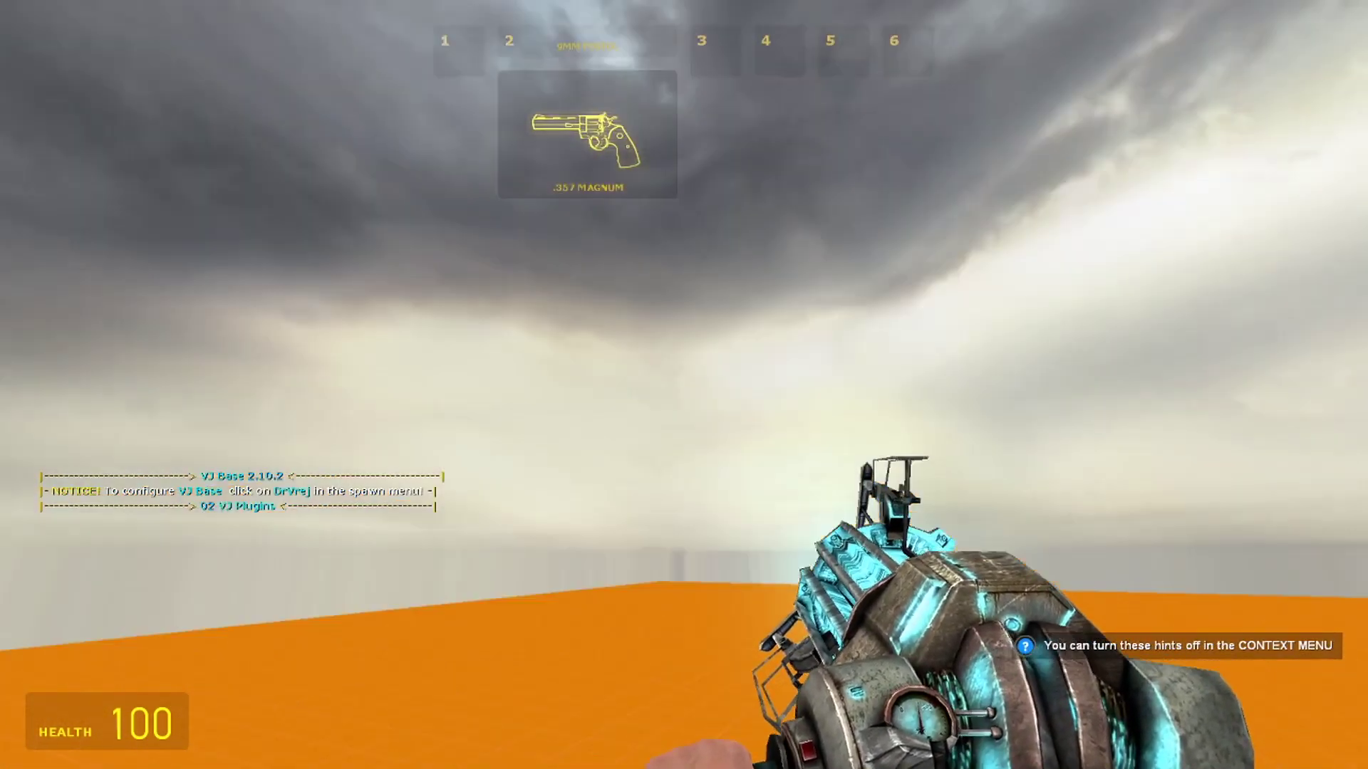
pyautogui.press('s')
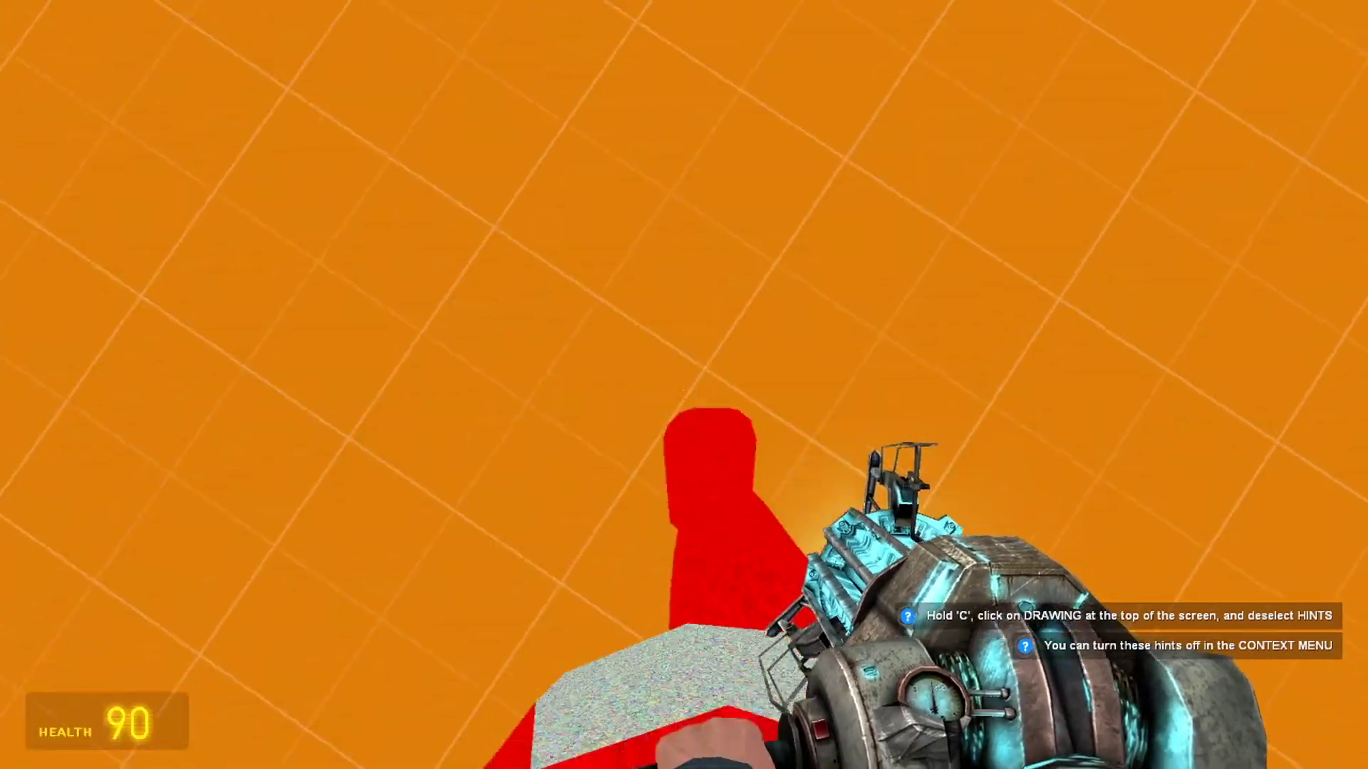
# - Spawn the Bentley Platinum Motorsports Continental GT from the LW Cars vehicles and view it in third person
pyautogui.press('q')
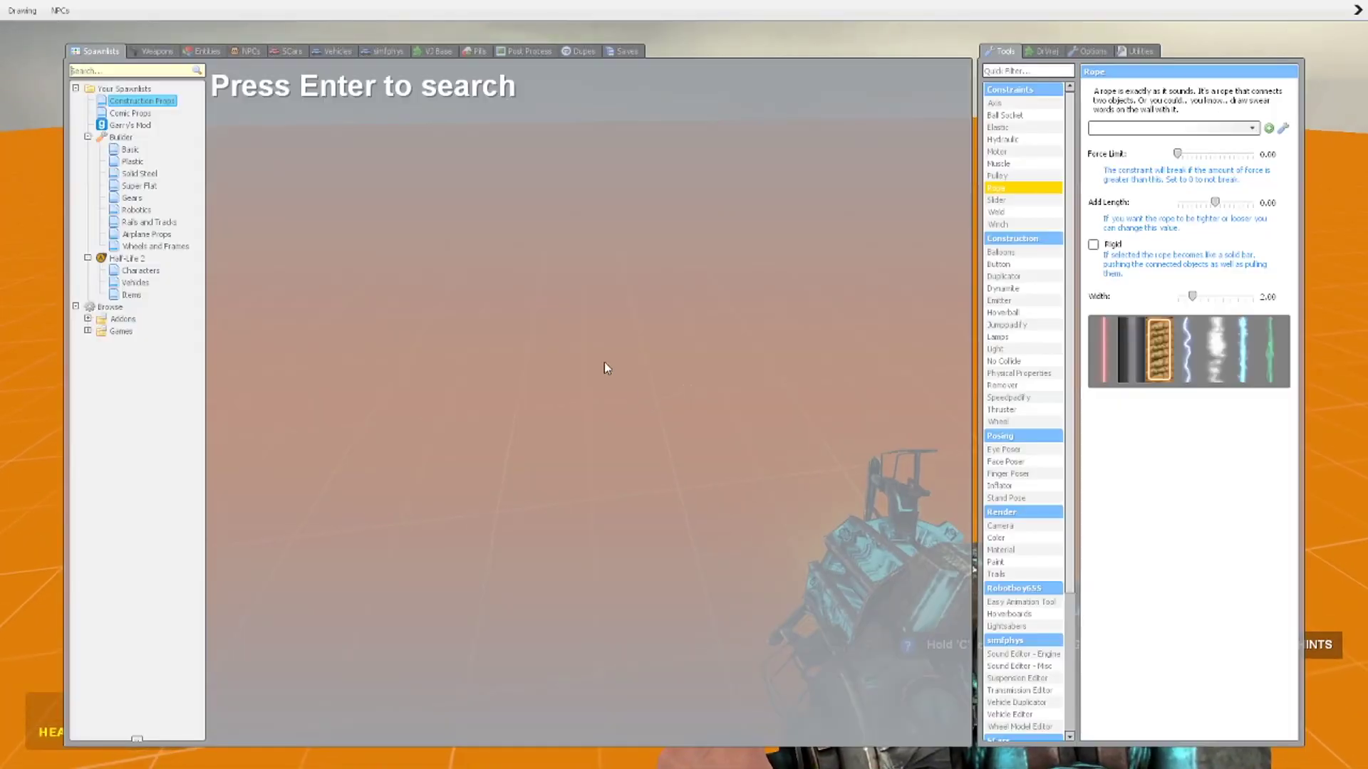
pyautogui.click(296, 52)
pyautogui.click(333, 52)
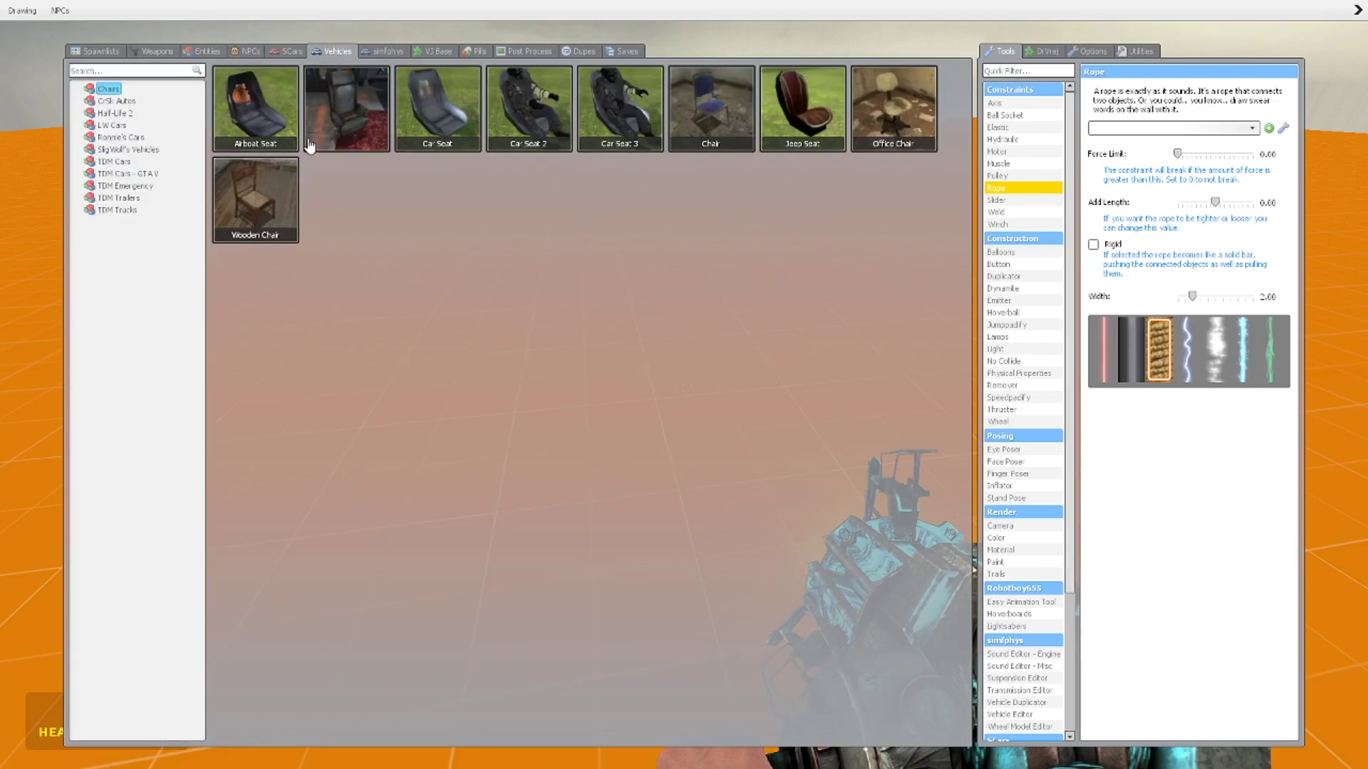
pyautogui.click(118, 149)
pyautogui.click(120, 209)
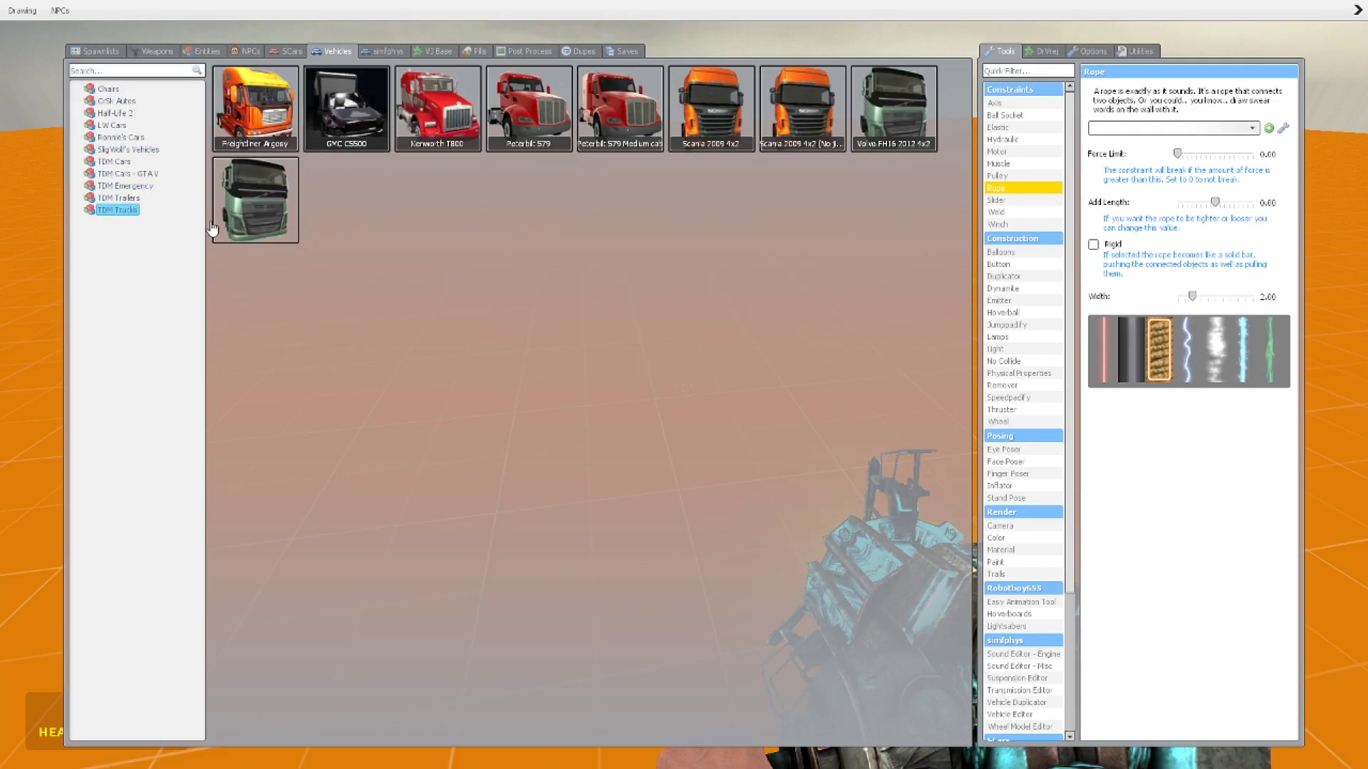
pyautogui.click(112, 197)
pyautogui.click(136, 149)
pyautogui.click(78, 69)
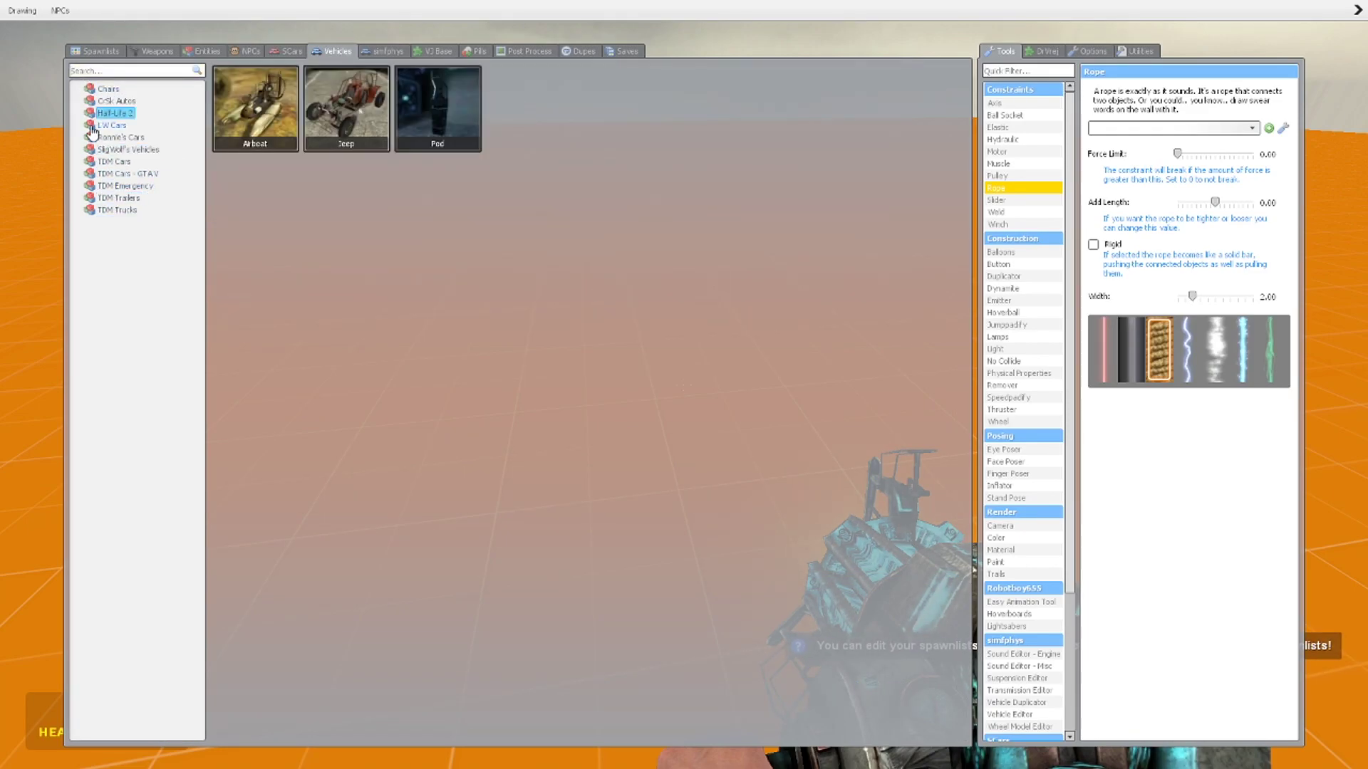
pyautogui.click(267, 135)
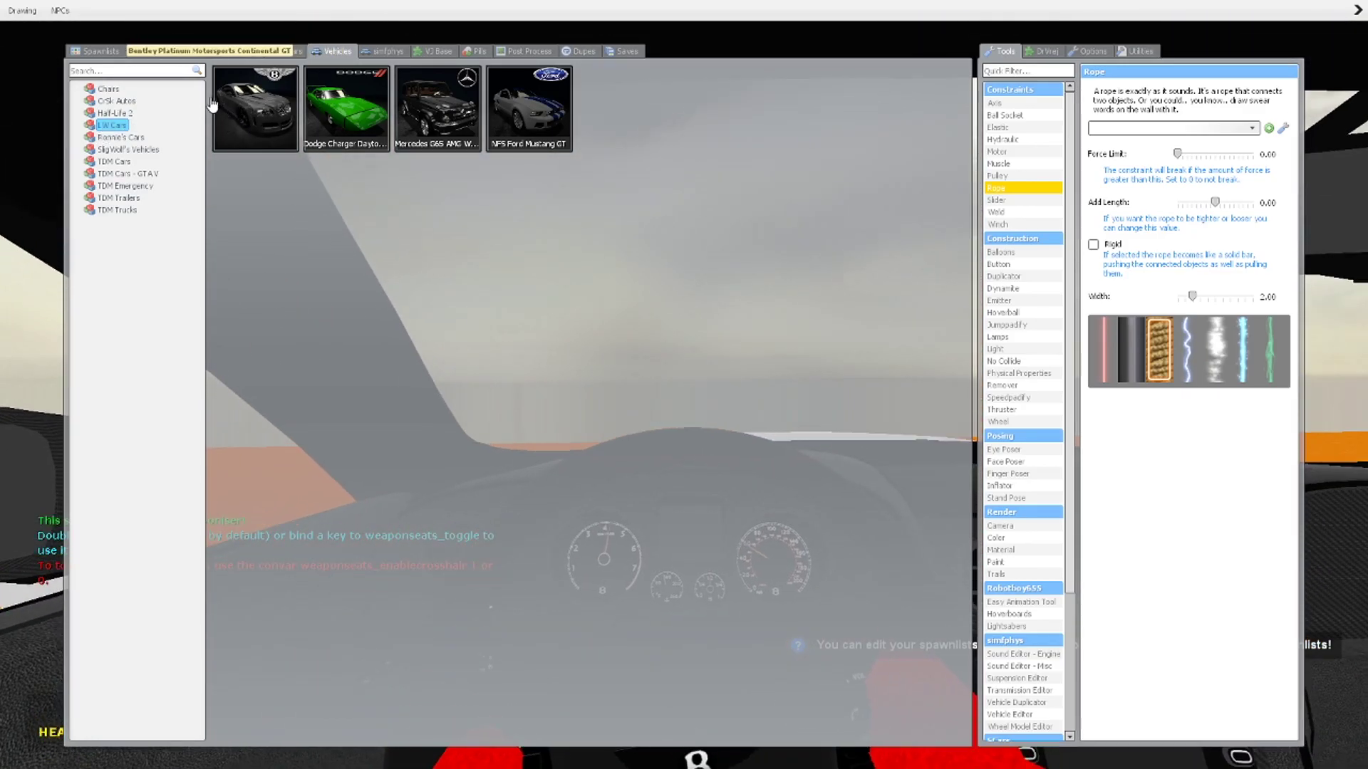
pyautogui.press('q')
pyautogui.press('ctrl')
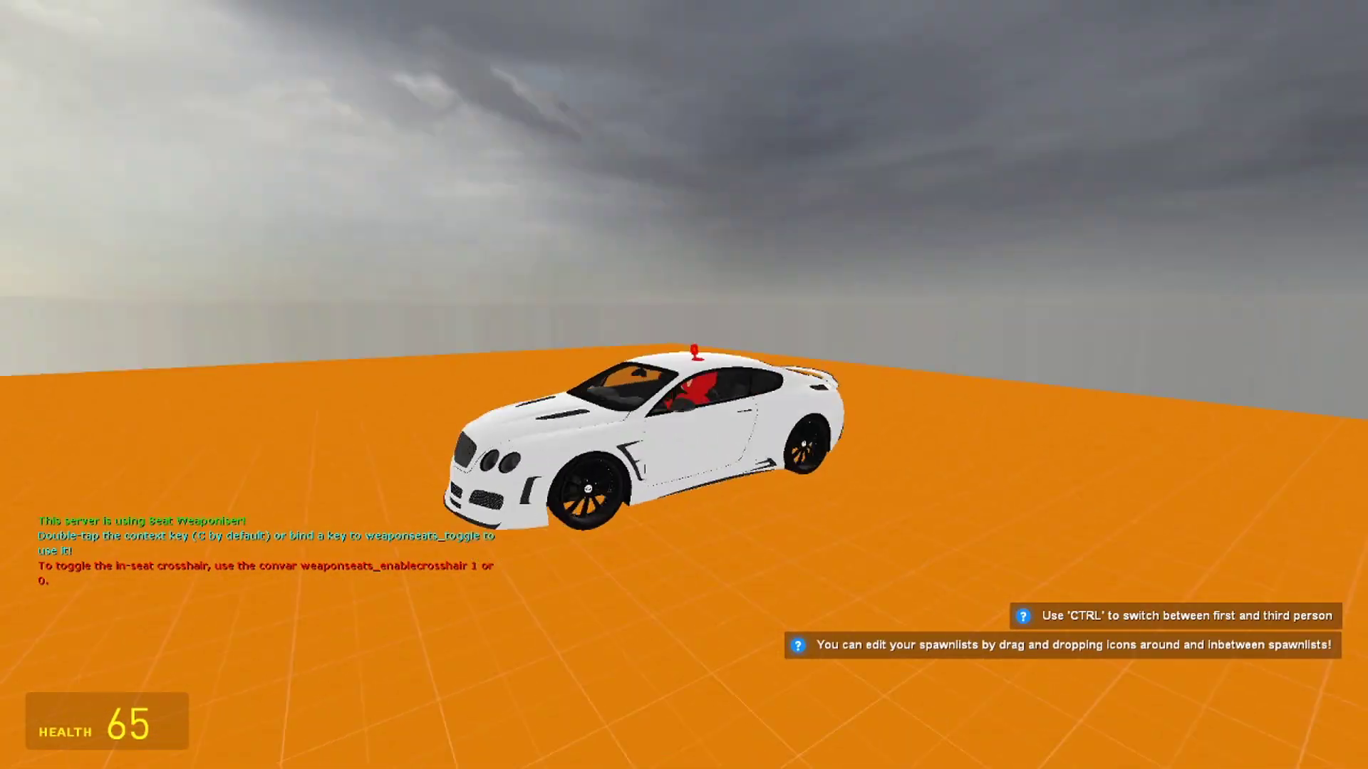
# - Undo the spawned car and look at the shotgun pickup on the floor from above
pyautogui.press('z')
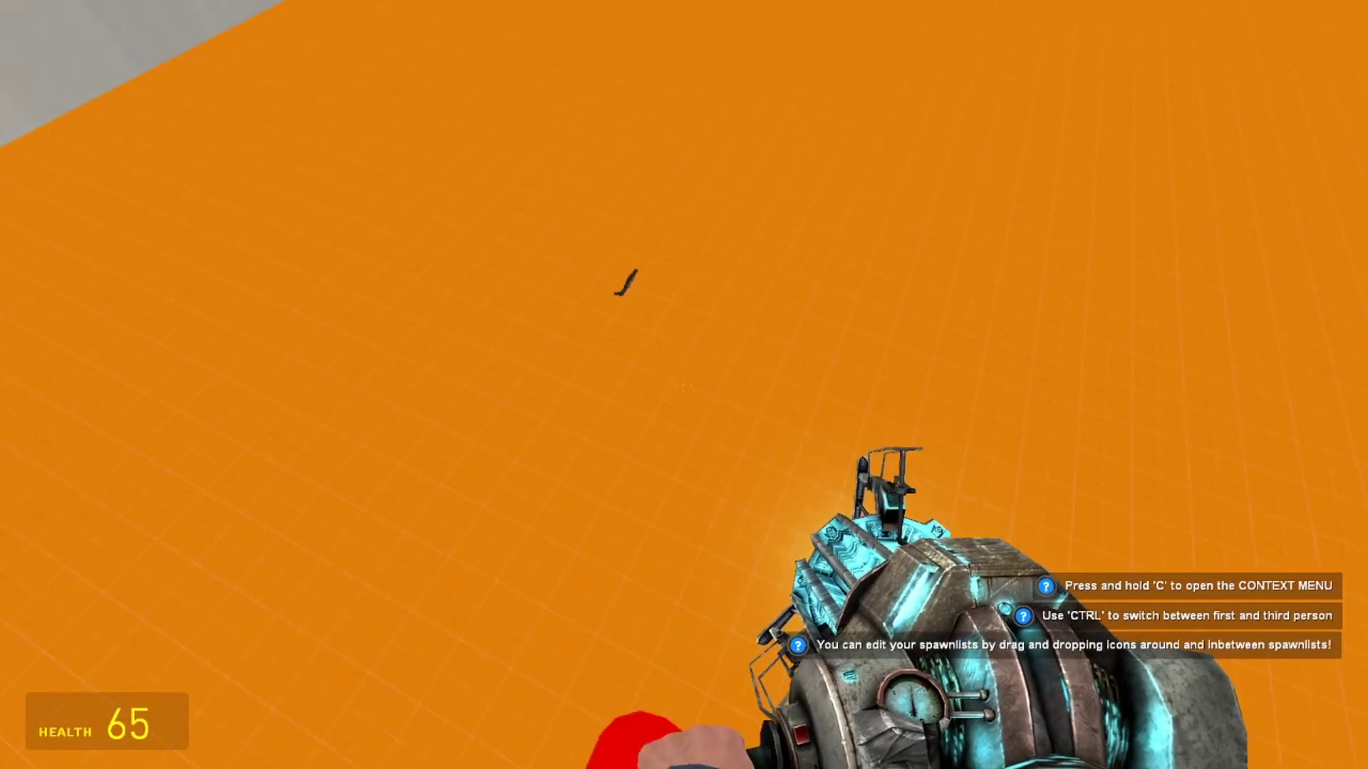
pyautogui.press('2')
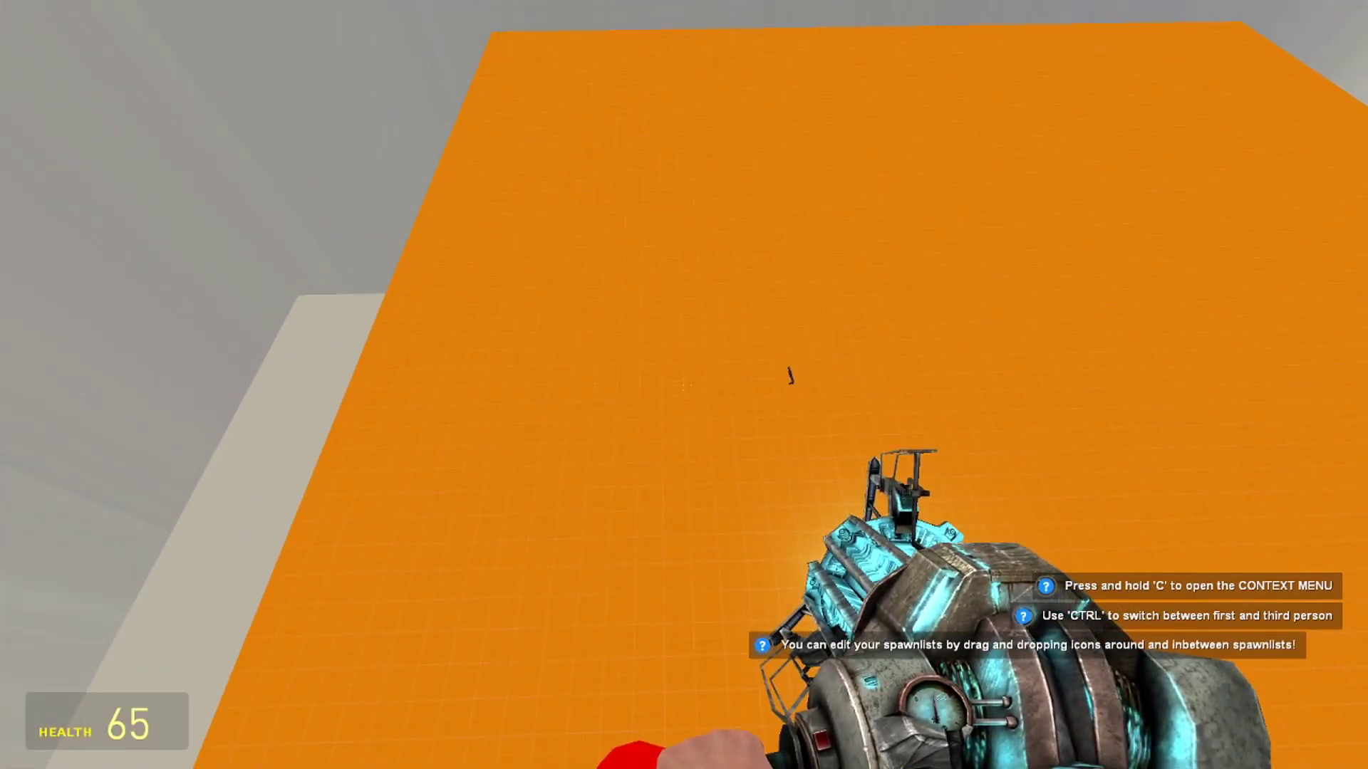